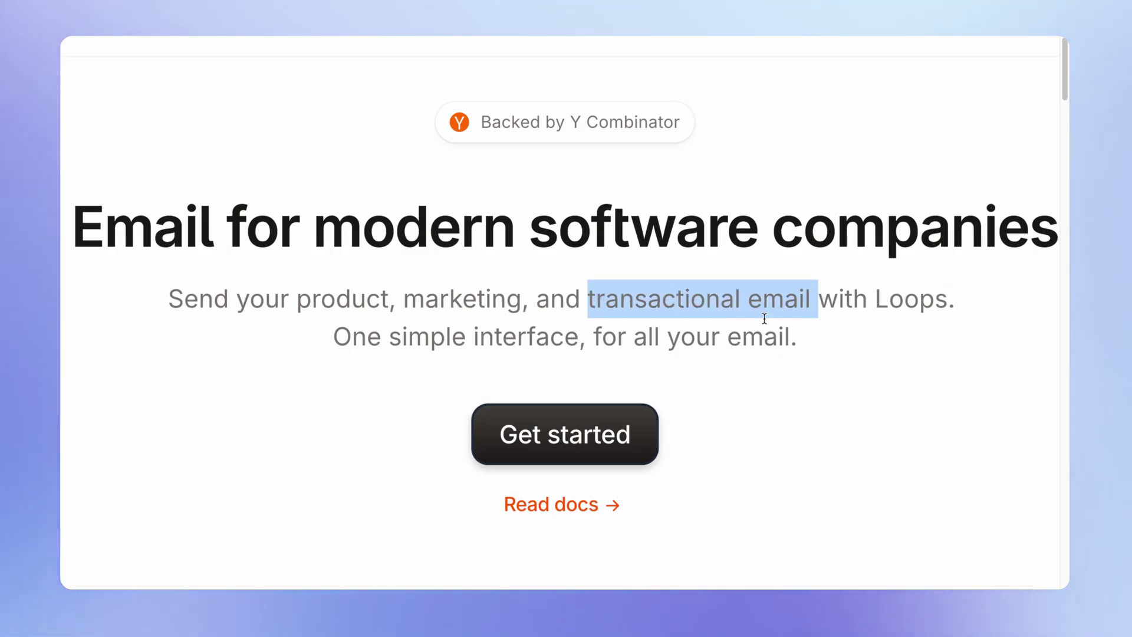
- Sign up for Loops with your work e-mail, first name and company Wanderlog, then check the verification address
scroll(844, 366, down, 5)
click(836, 283)
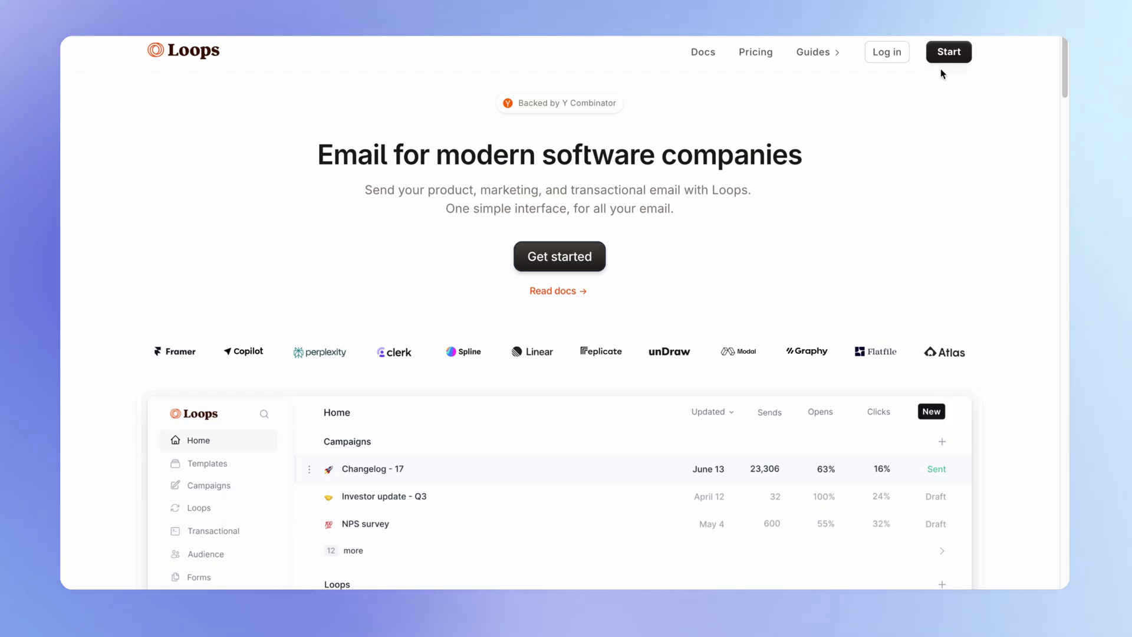
click(961, 53)
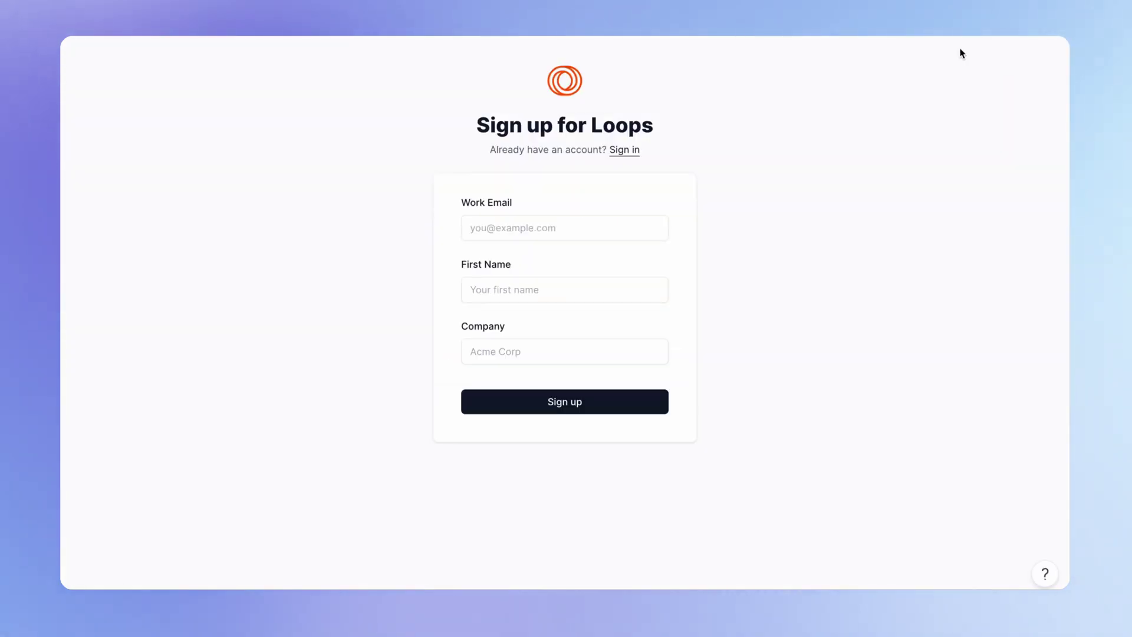
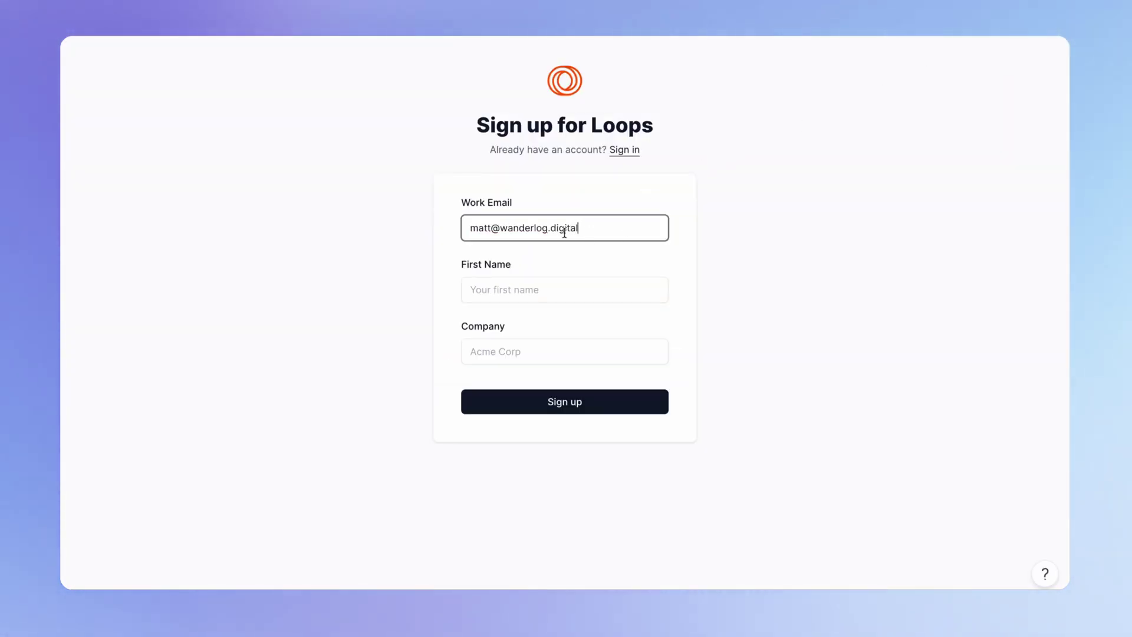
click(561, 282)
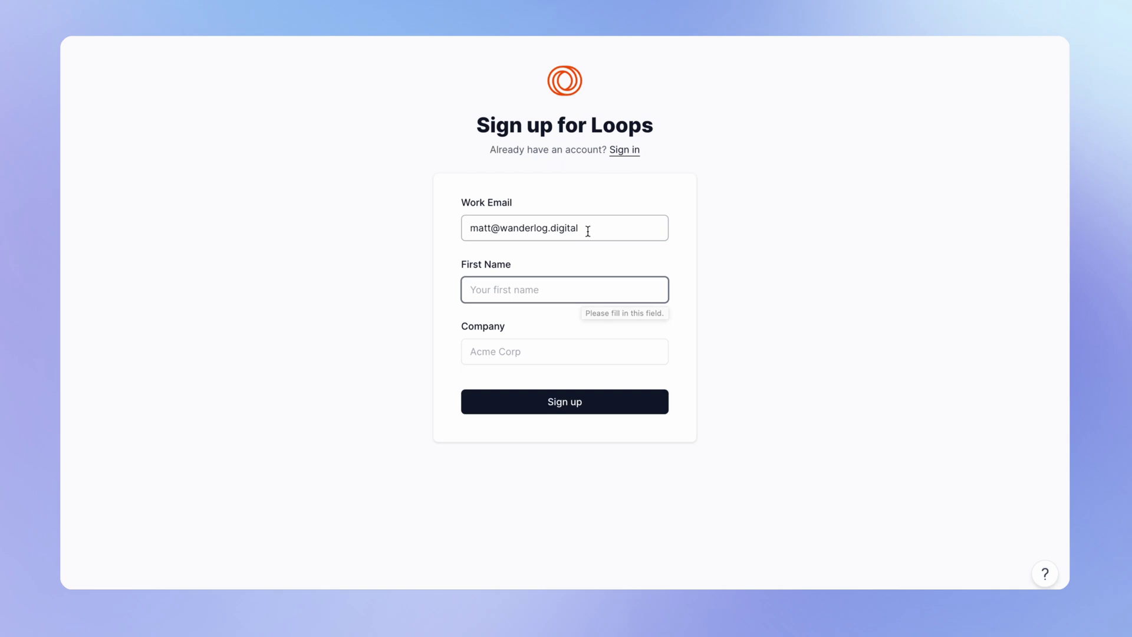
text(Matt)
key(Tab)
text(Wanderlog)
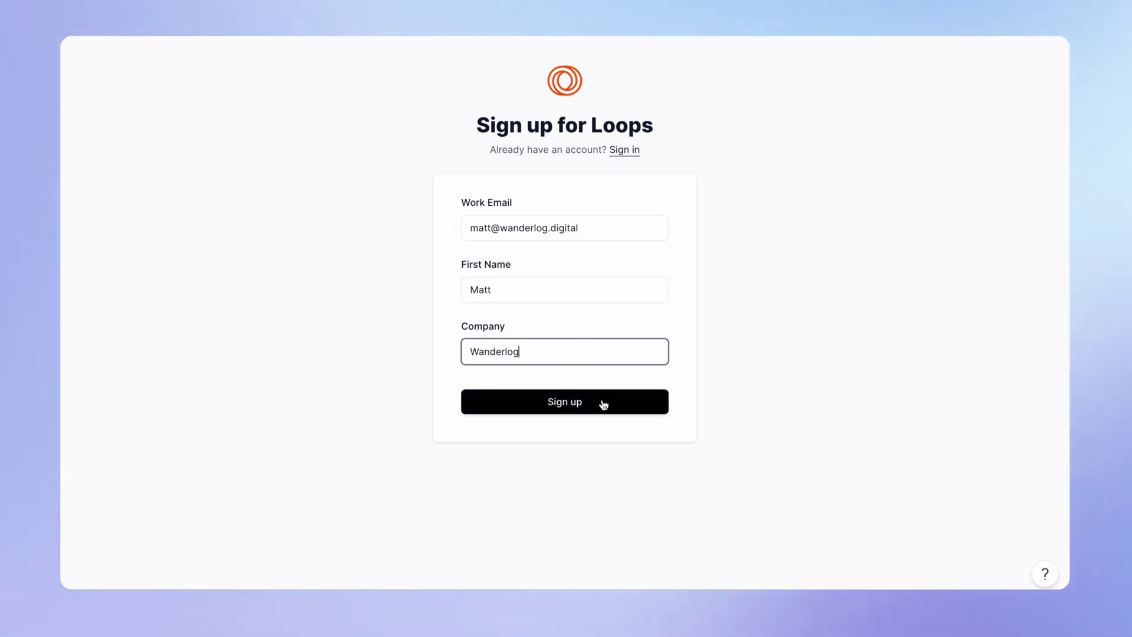
click(602, 403)
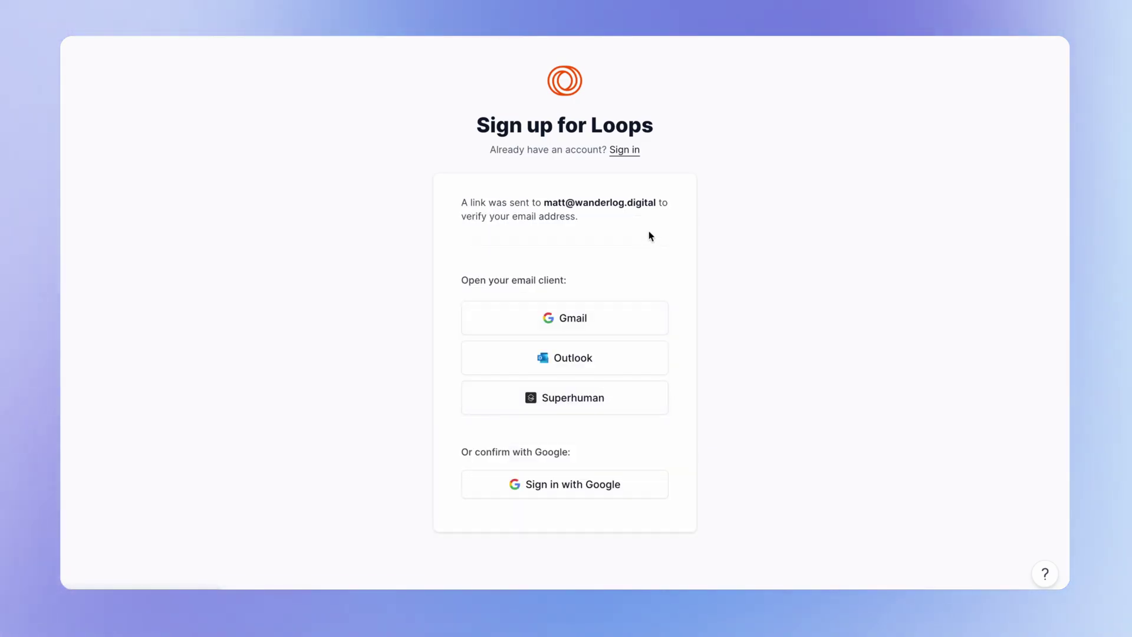
drag(655, 202, 544, 203)
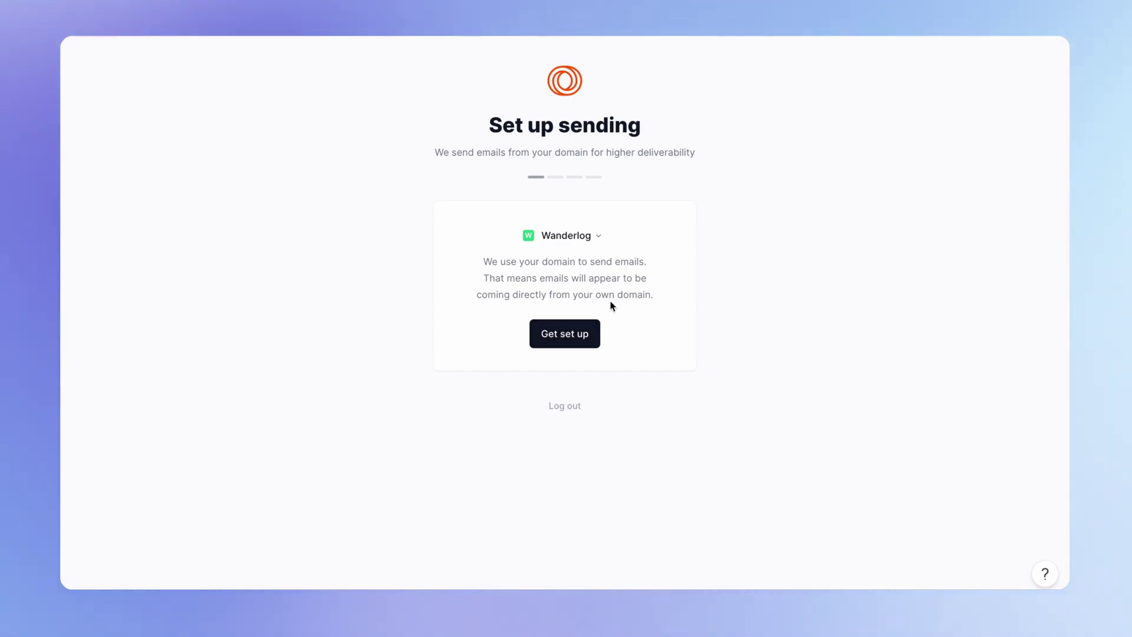
- Enter hey.wanderlog.digital in the Sending domain field, correcting the subdomain prefix, and continue
click(580, 334)
text(wanderlog.digital)
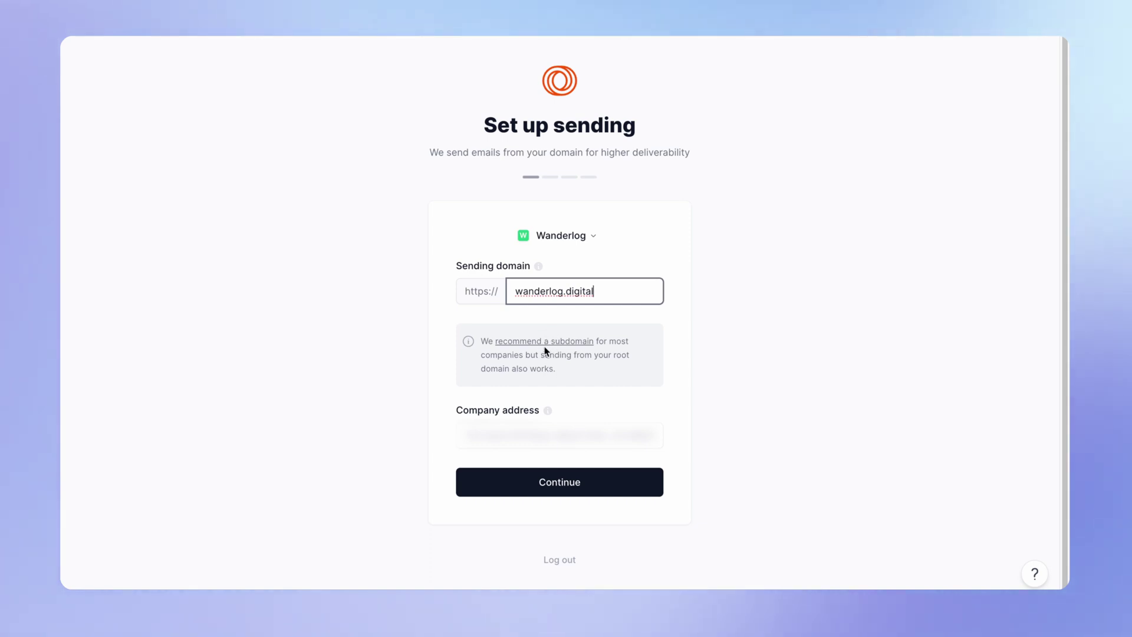
click(515, 290)
text(hey.)
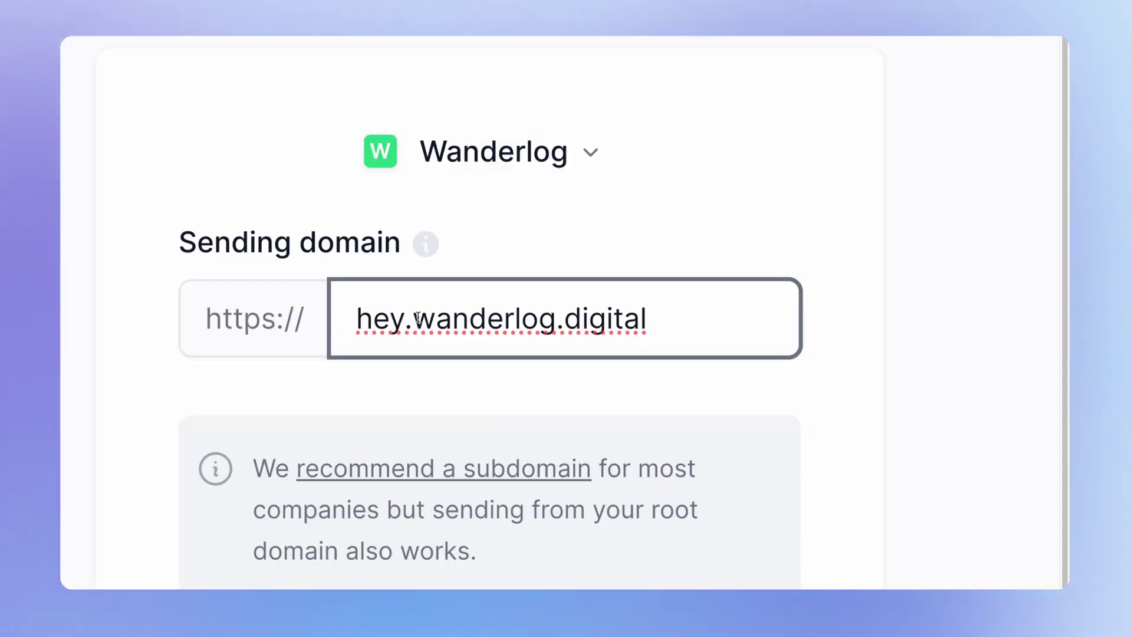
drag(417, 318, 649, 319)
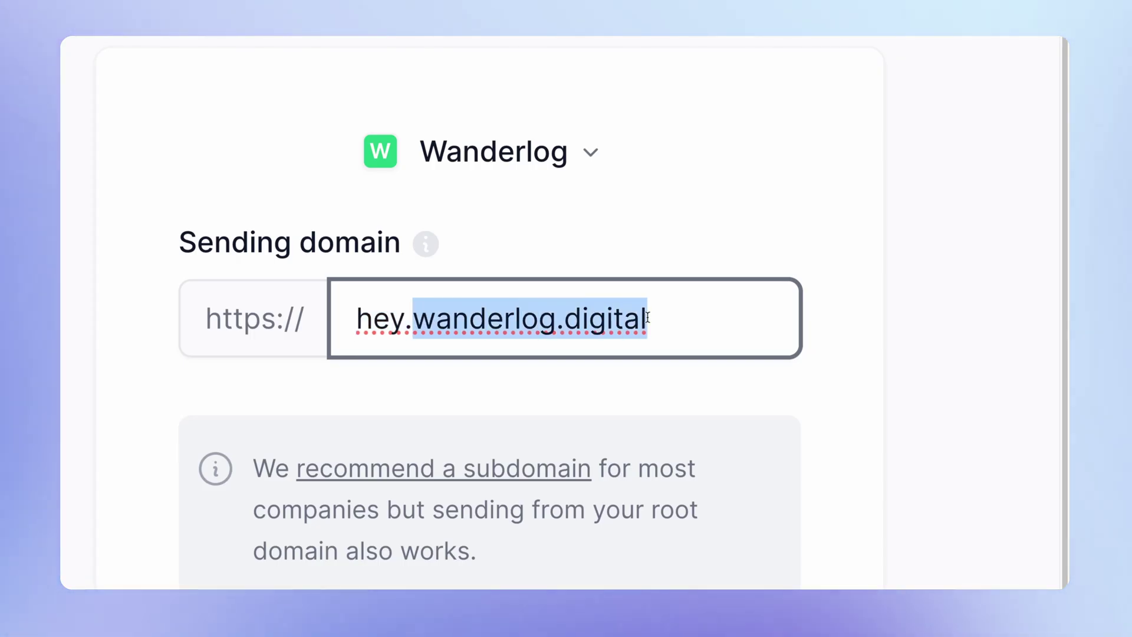
drag(409, 320, 370, 321)
click(394, 320)
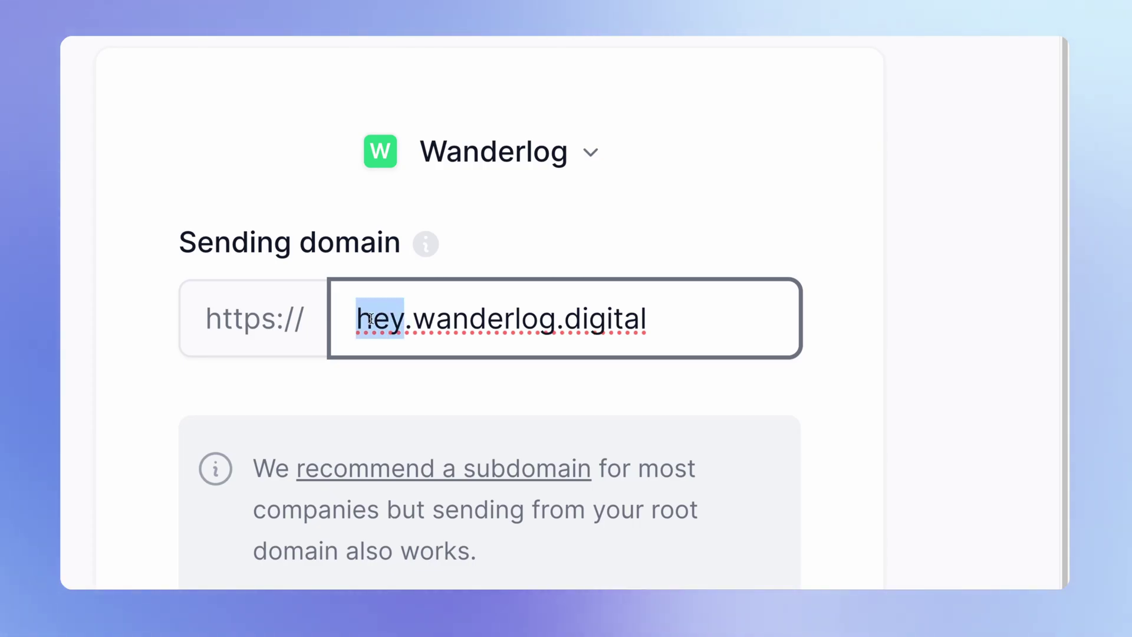
text(info)
key(BackSpace)
key(BackSpace)
key(BackSpace)
key(BackSpace)
text(hey)
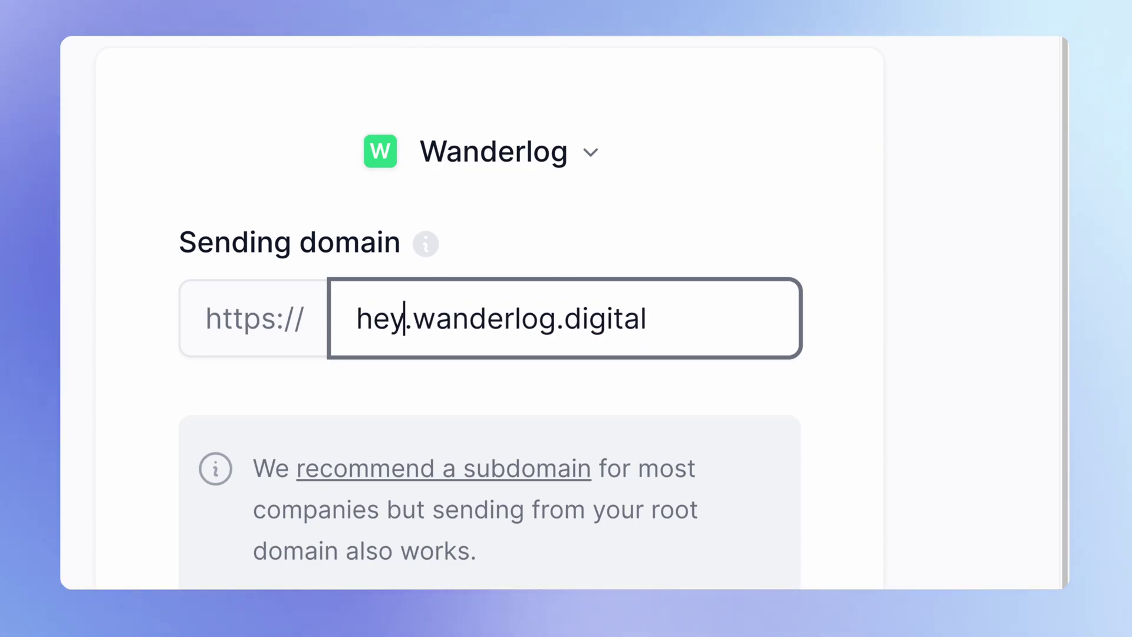
drag(648, 318, 449, 315)
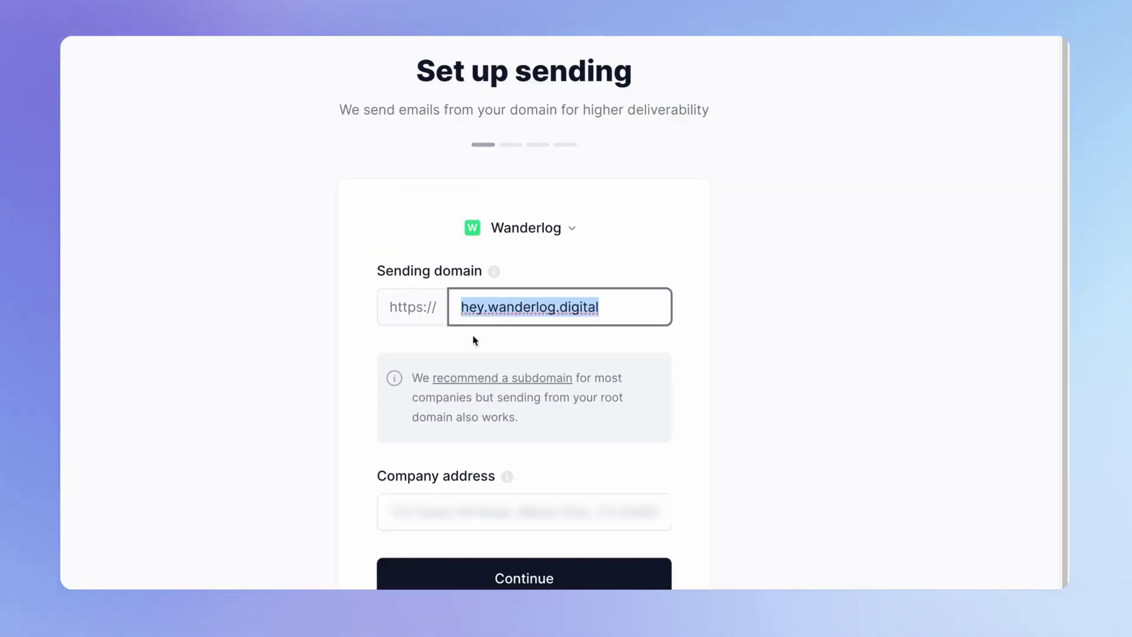
click(539, 318)
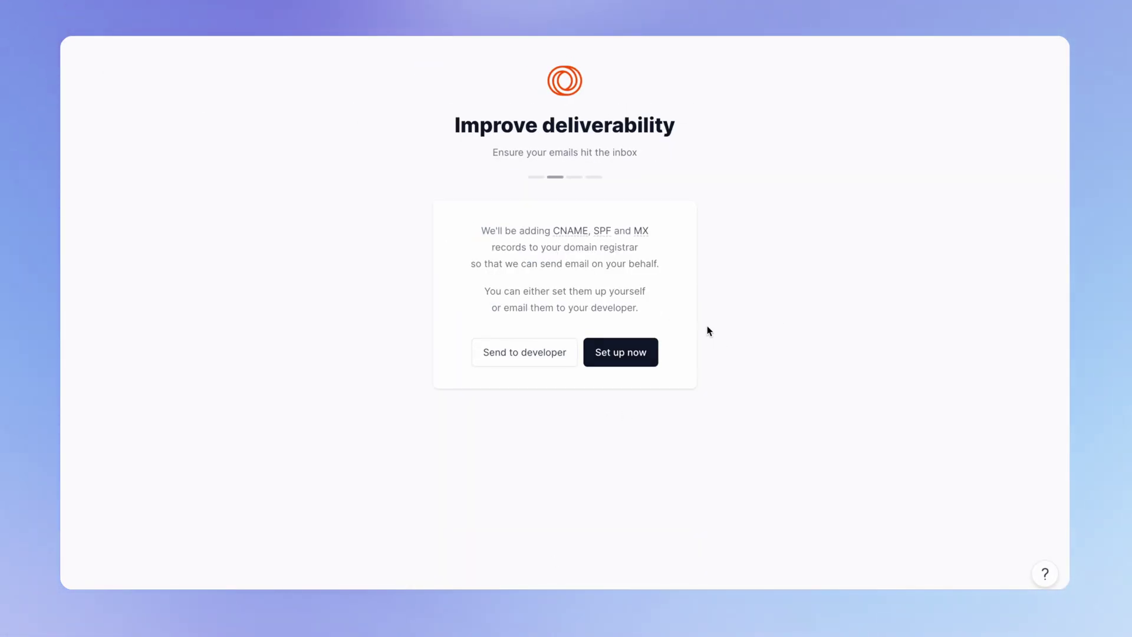
- Choose to set up DNS now and review the MX, SPF/DMARC and DKIM records Loops lists
click(638, 356)
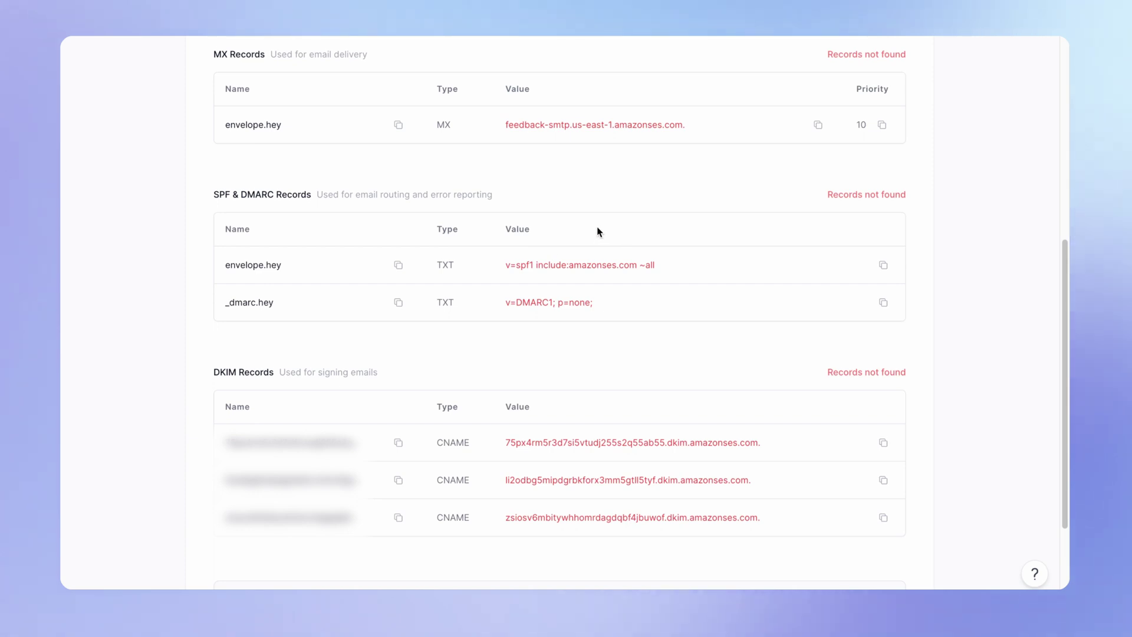
scroll(613, 201, up, 3)
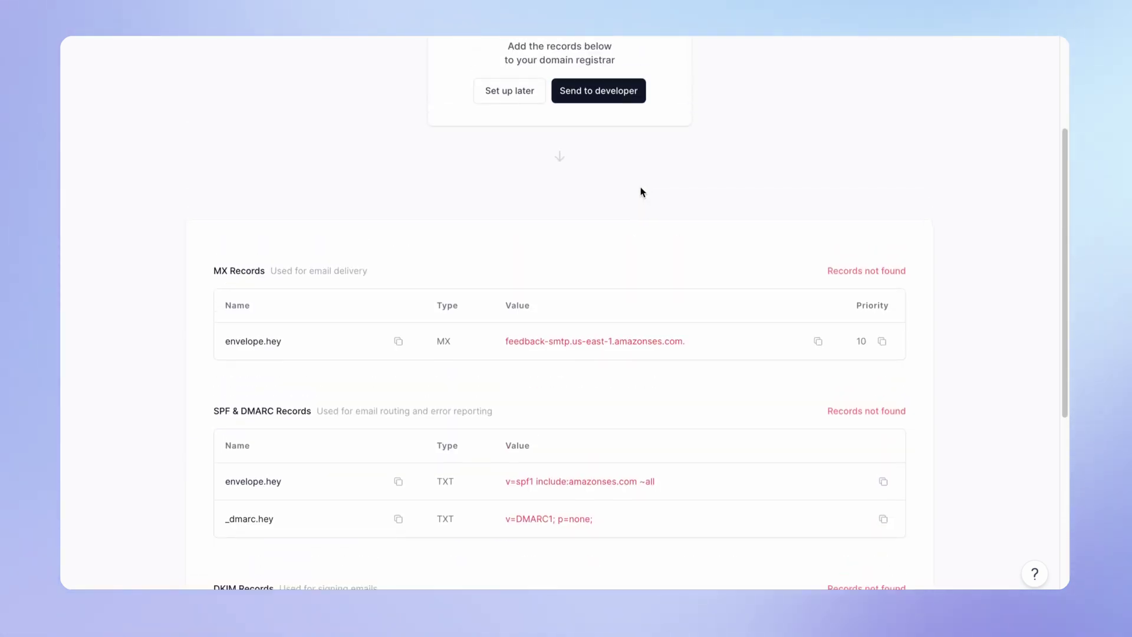
scroll(429, 372, down, 2)
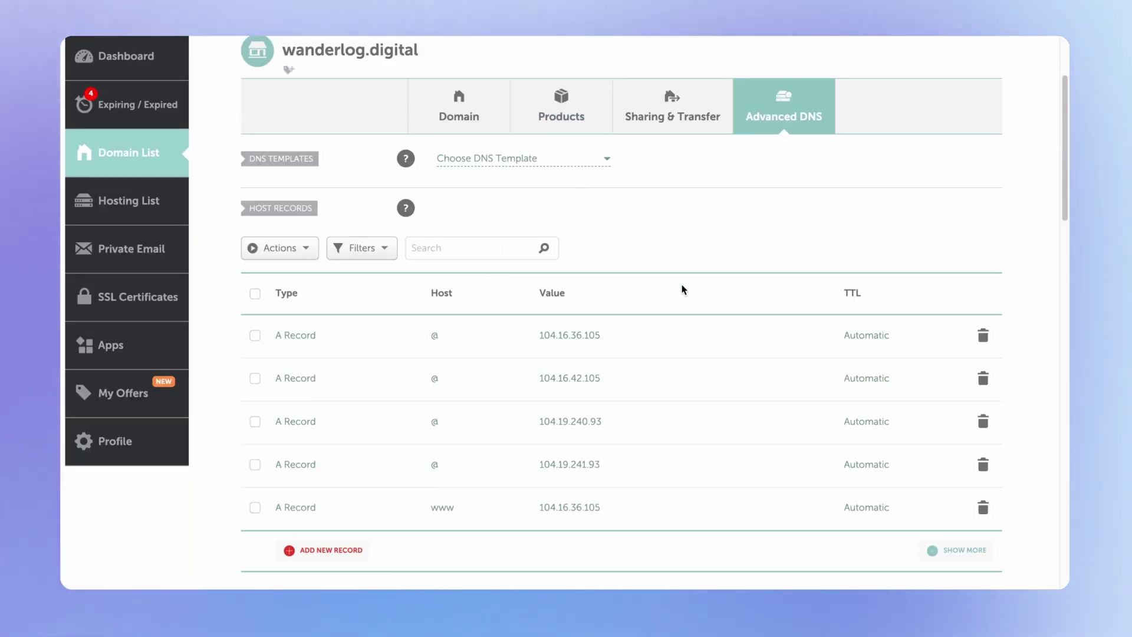
- Under Mail Settings, add an envelope.hey MX row with the amazonses.com feedback server and priority 10
scroll(679, 276, down, 6)
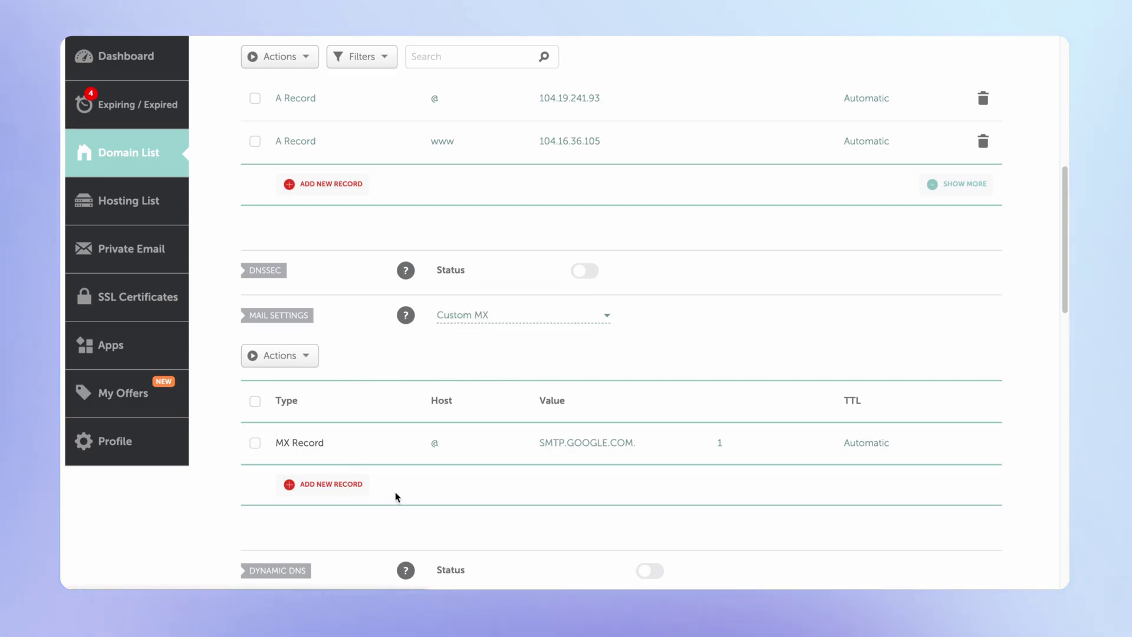
click(354, 485)
scroll(355, 485, down, 4)
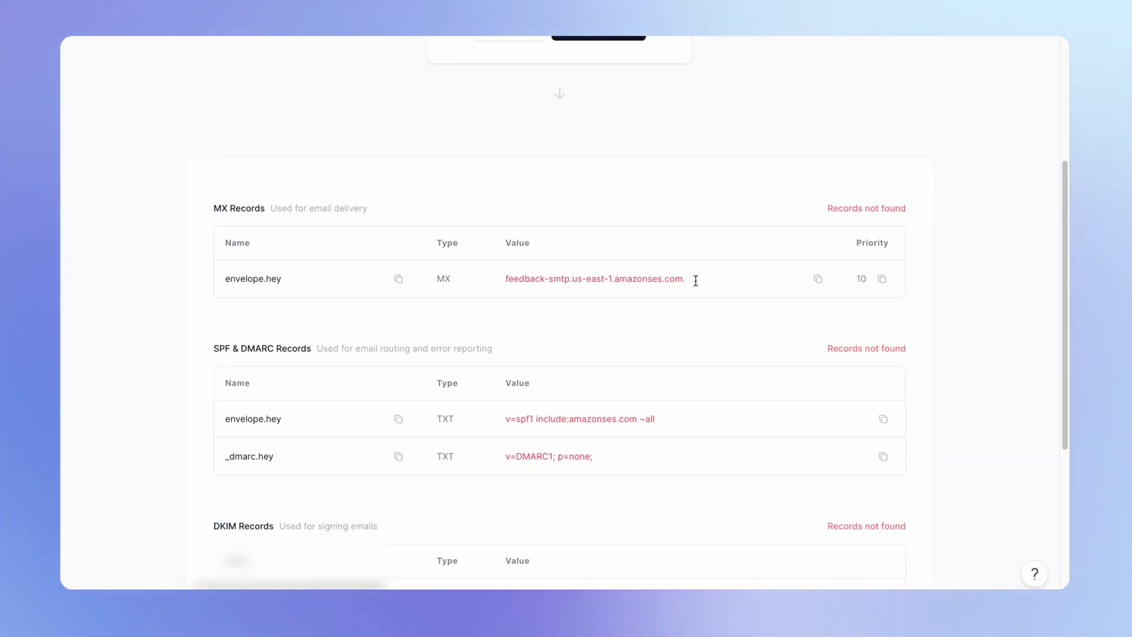
click(818, 281)
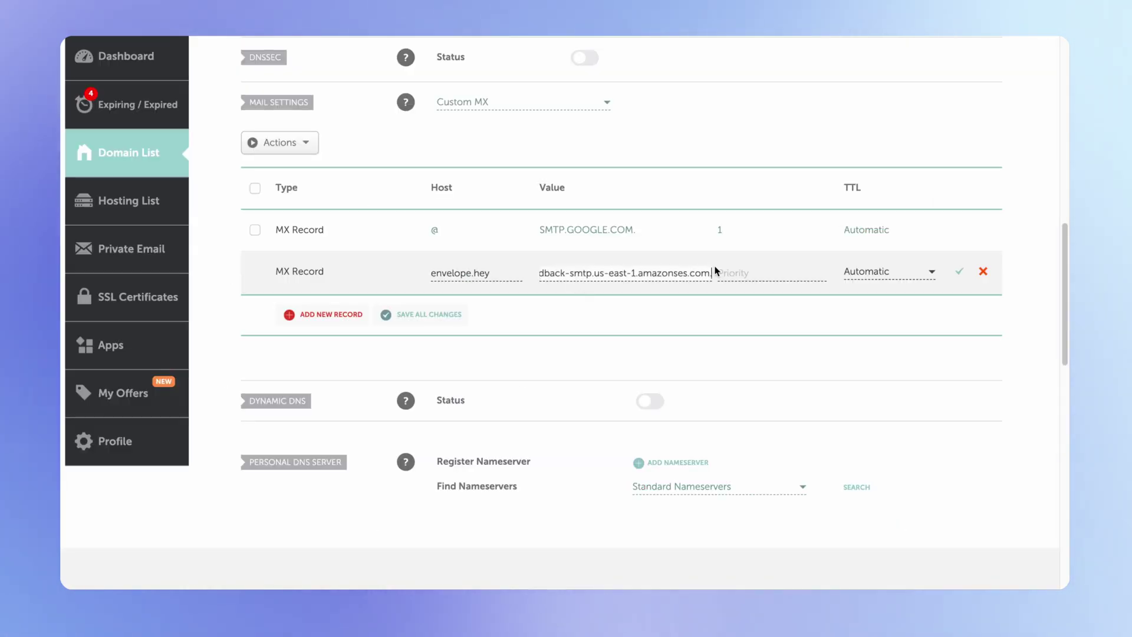
click(738, 271)
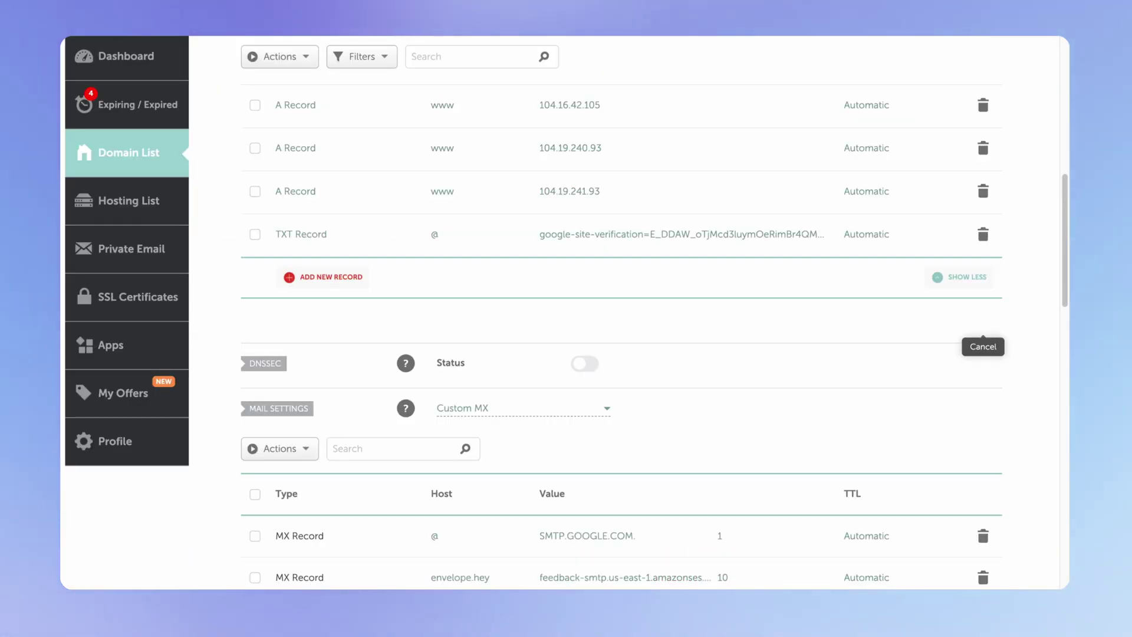
- Add and save a TXT host record envelope.hey with value v=spf1 include:amazonses.com ~all
scroll(351, 310, up, 1)
click(352, 310)
scroll(351, 312, down, 3)
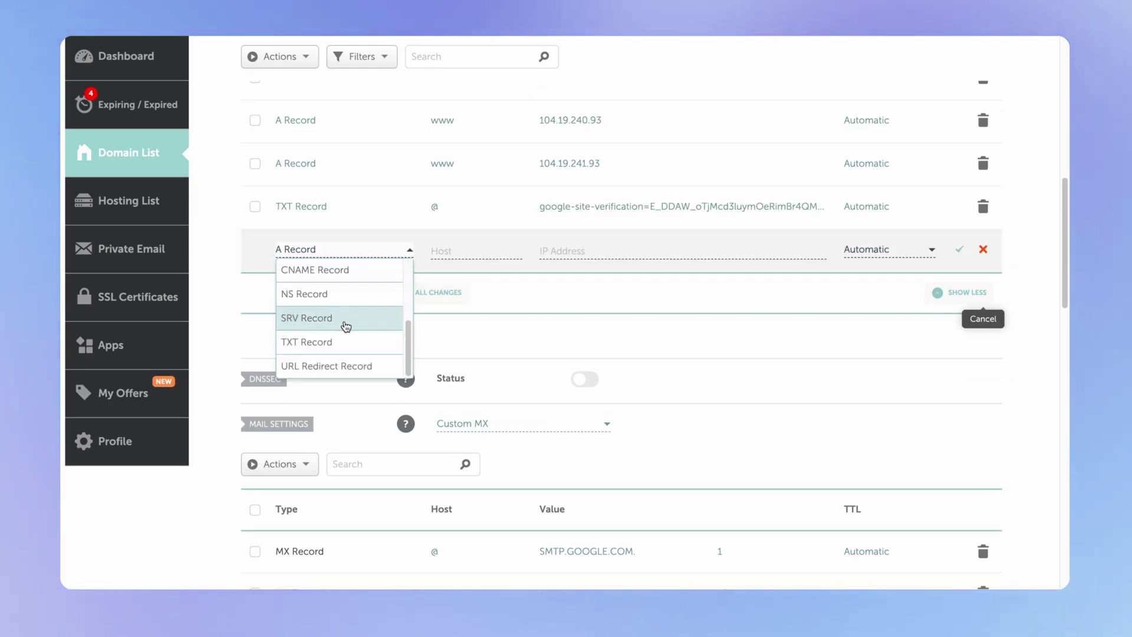
click(326, 342)
click(448, 254)
key(ctrl+v)
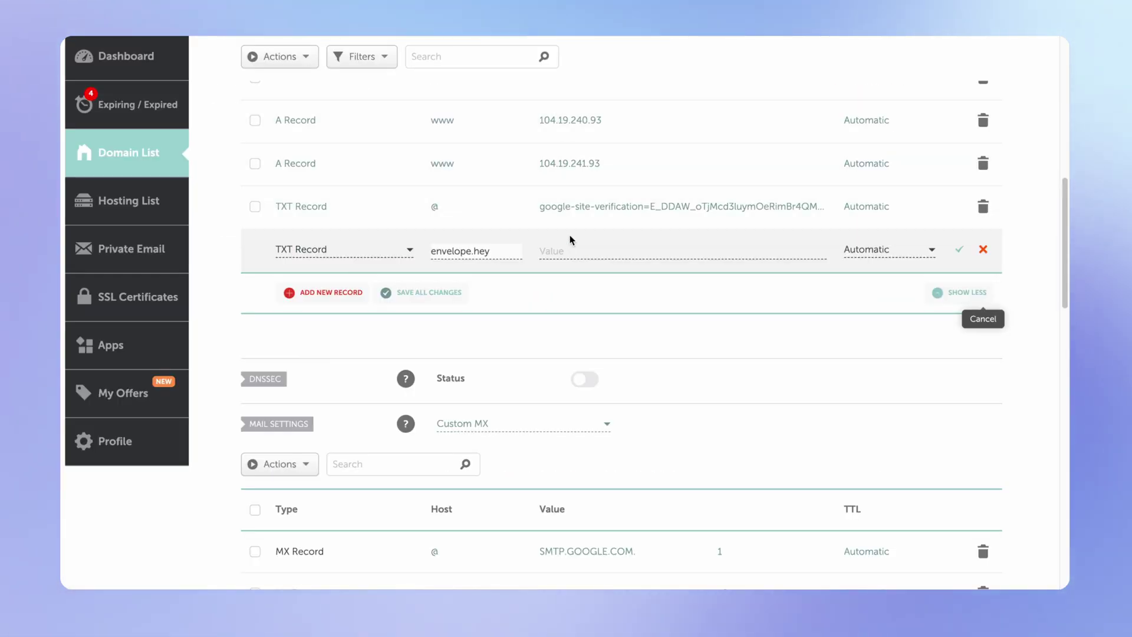
click(571, 247)
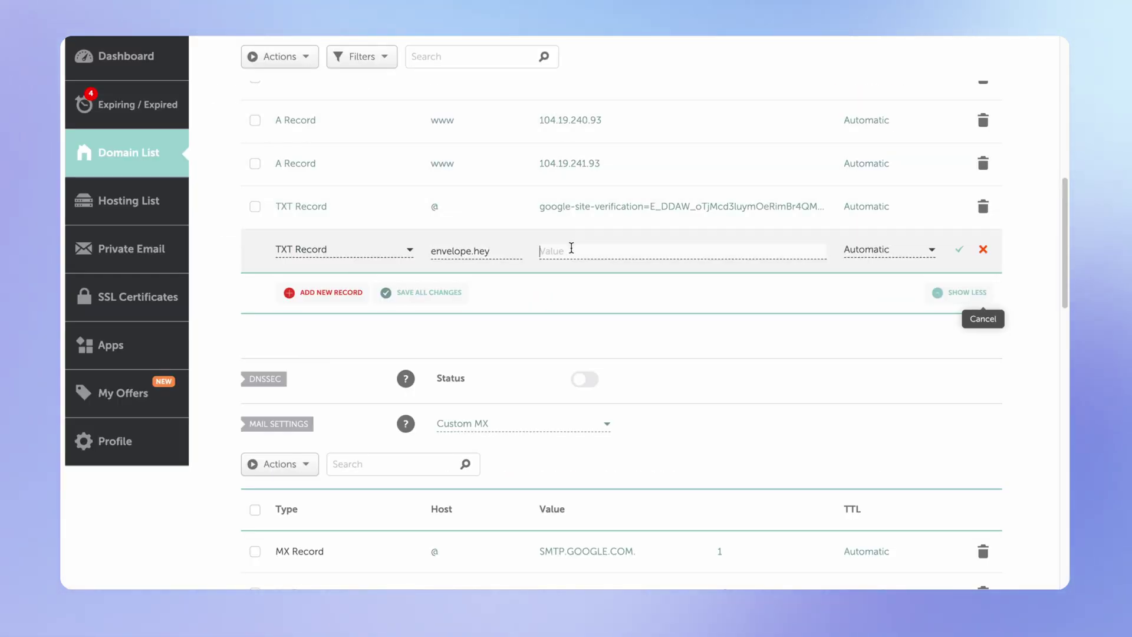
key(ctrl+v)
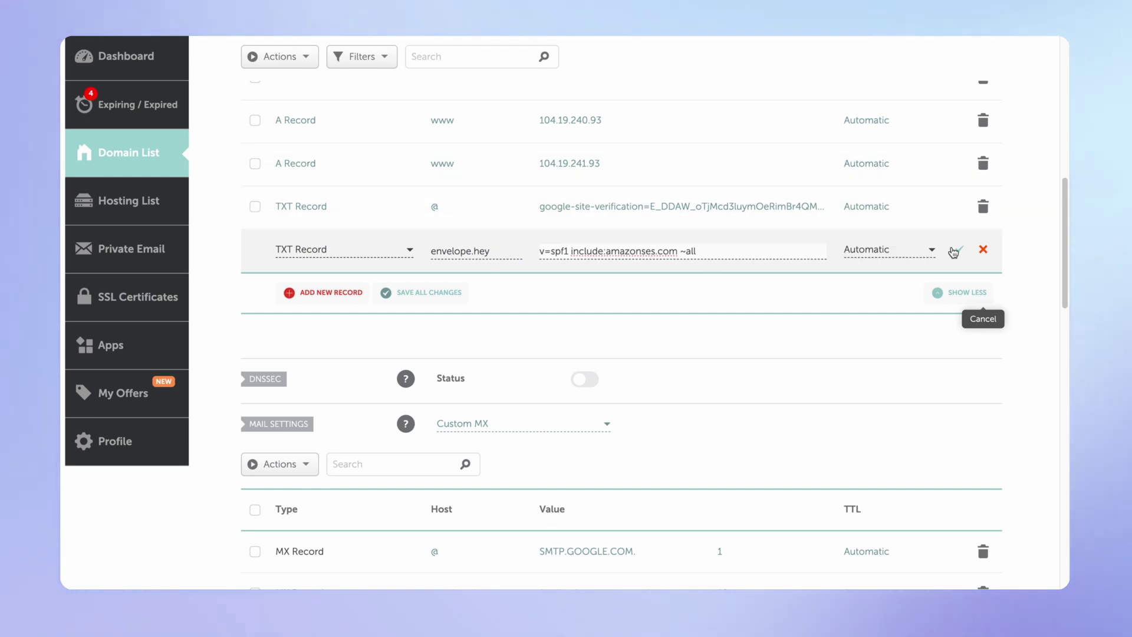
click(960, 249)
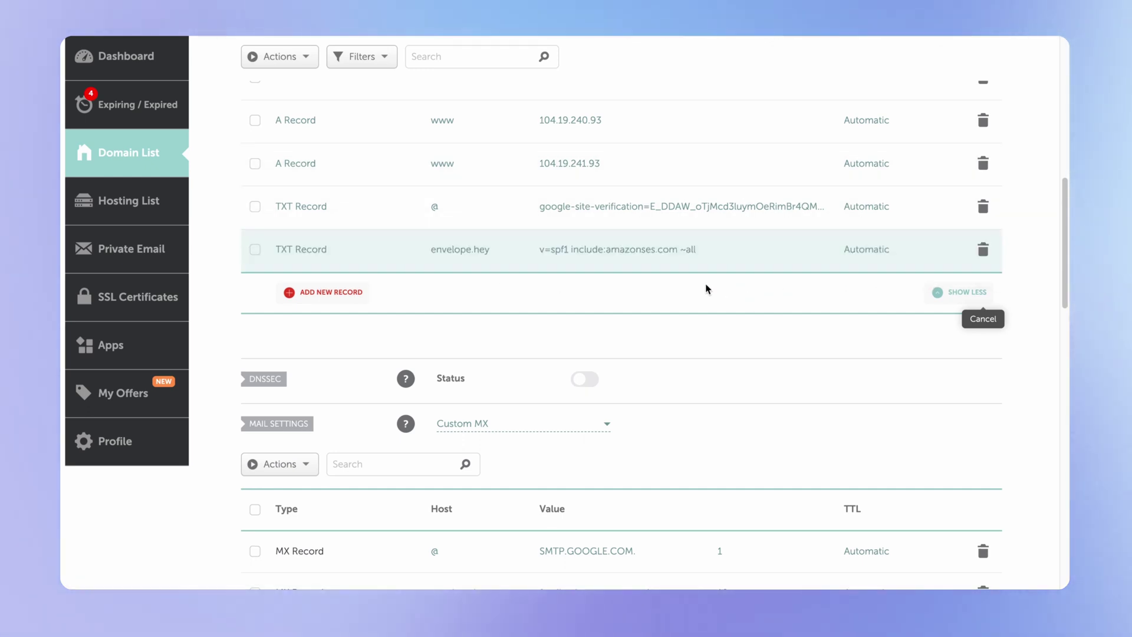
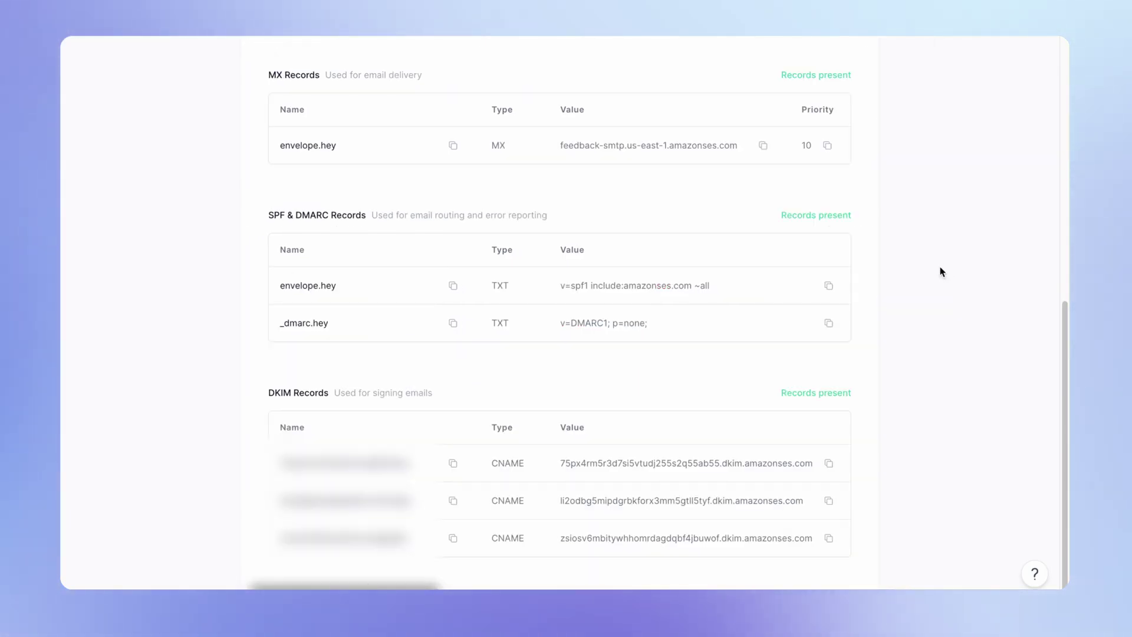
- Hide the verified DNS record tables for hey.wanderlog.digital from the green banner
scroll(890, 265, up, 1)
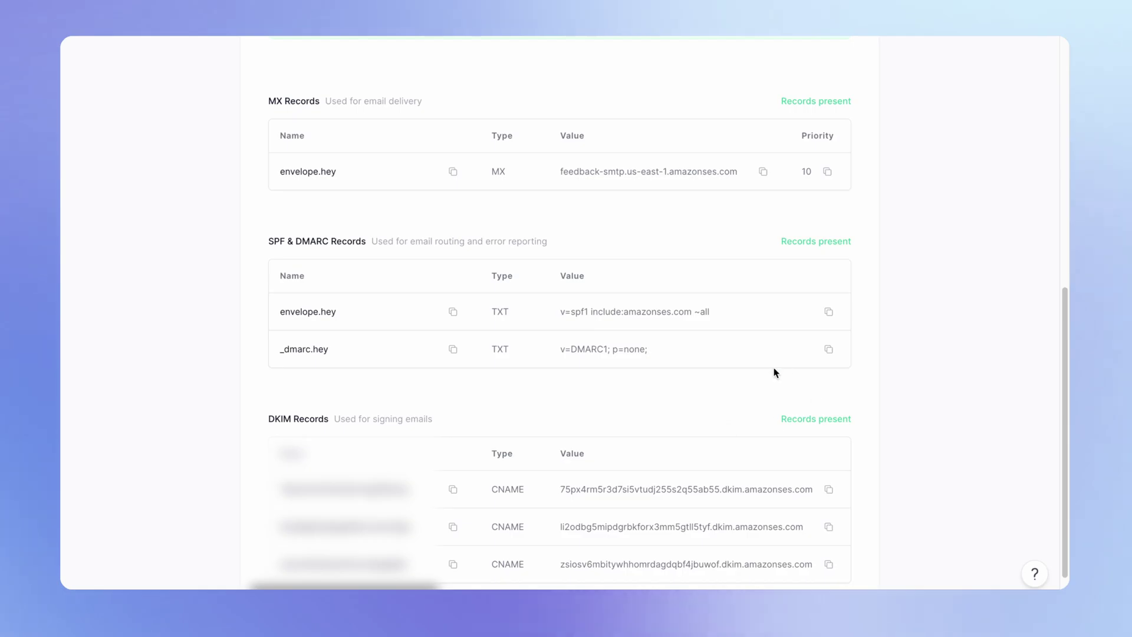
scroll(661, 389, down, 1)
scroll(660, 399, up, 5)
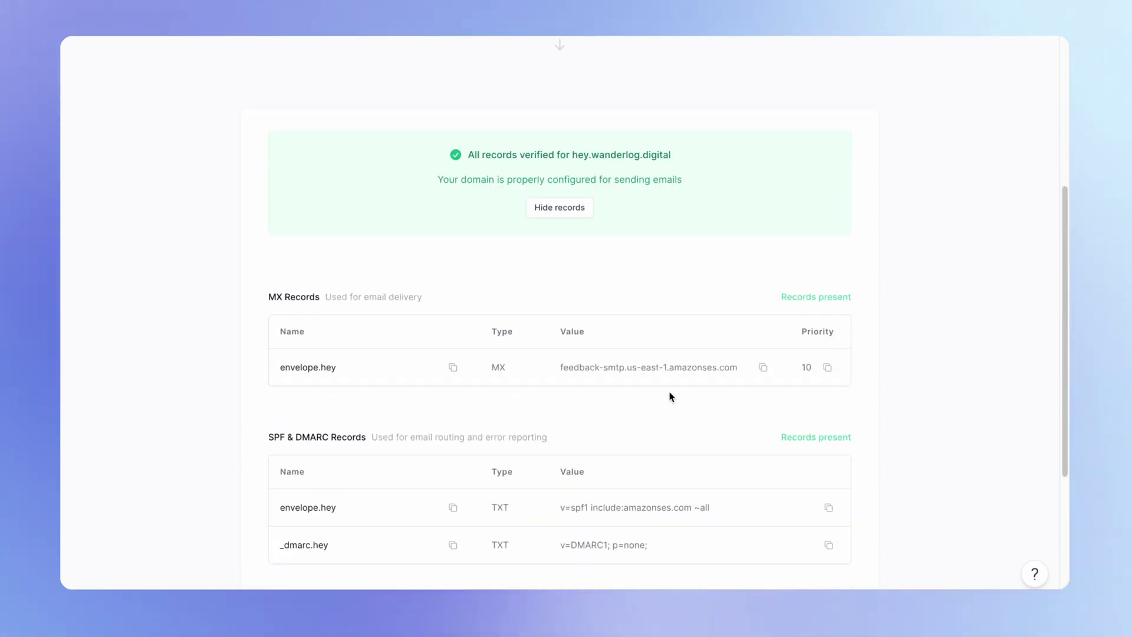
click(558, 243)
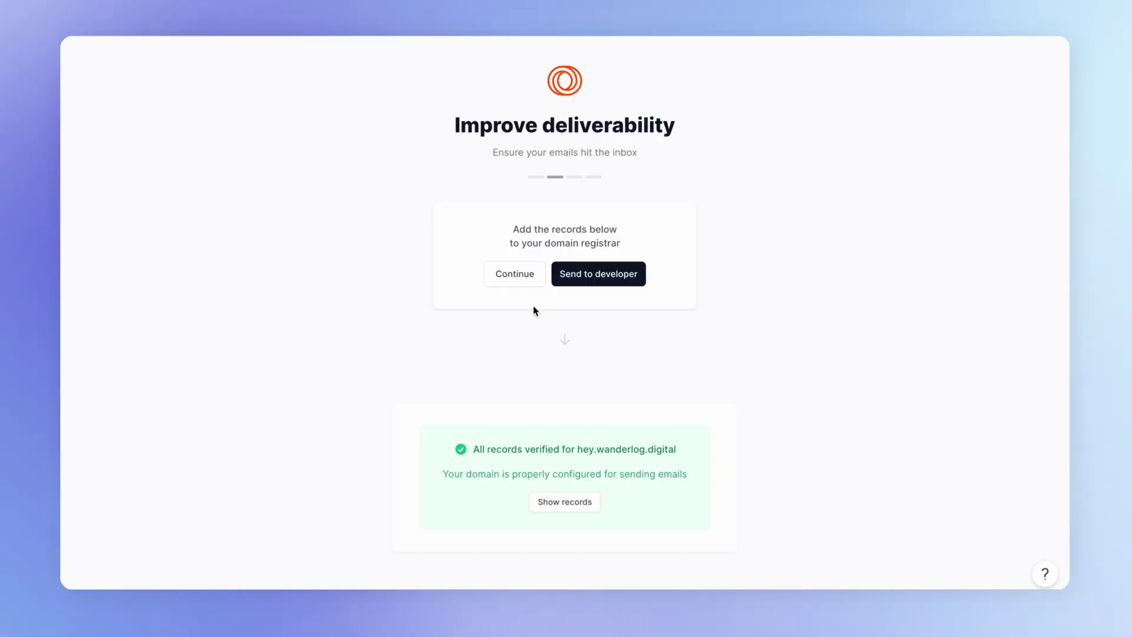
- Continue past deliverability, skip contact import and team invites, and enter the Wanderlog dashboard
click(519, 277)
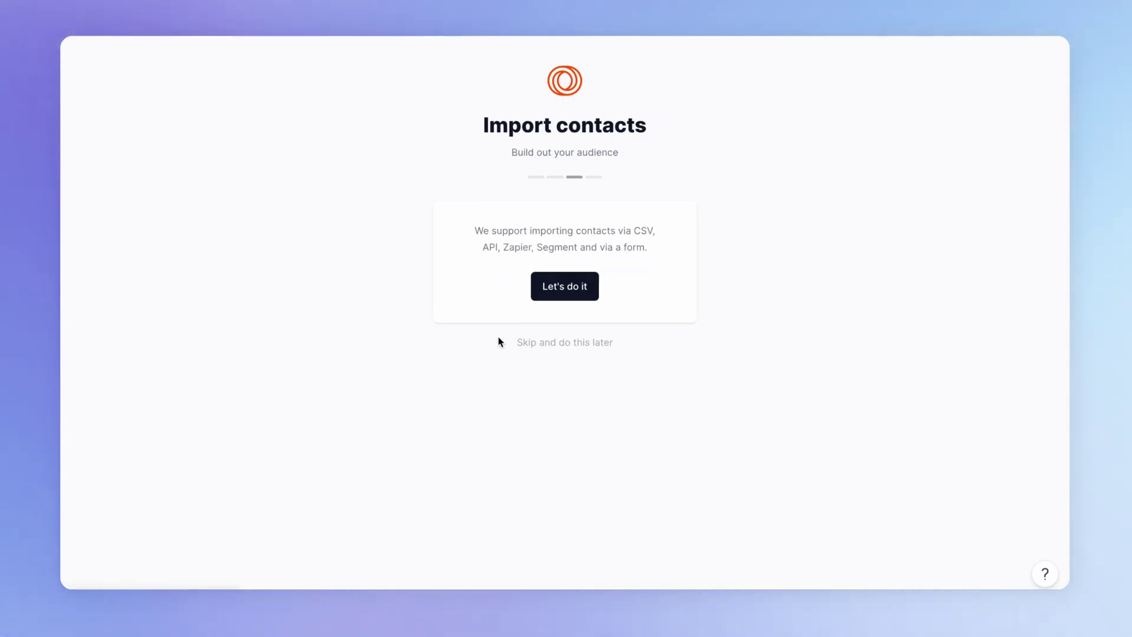
click(601, 342)
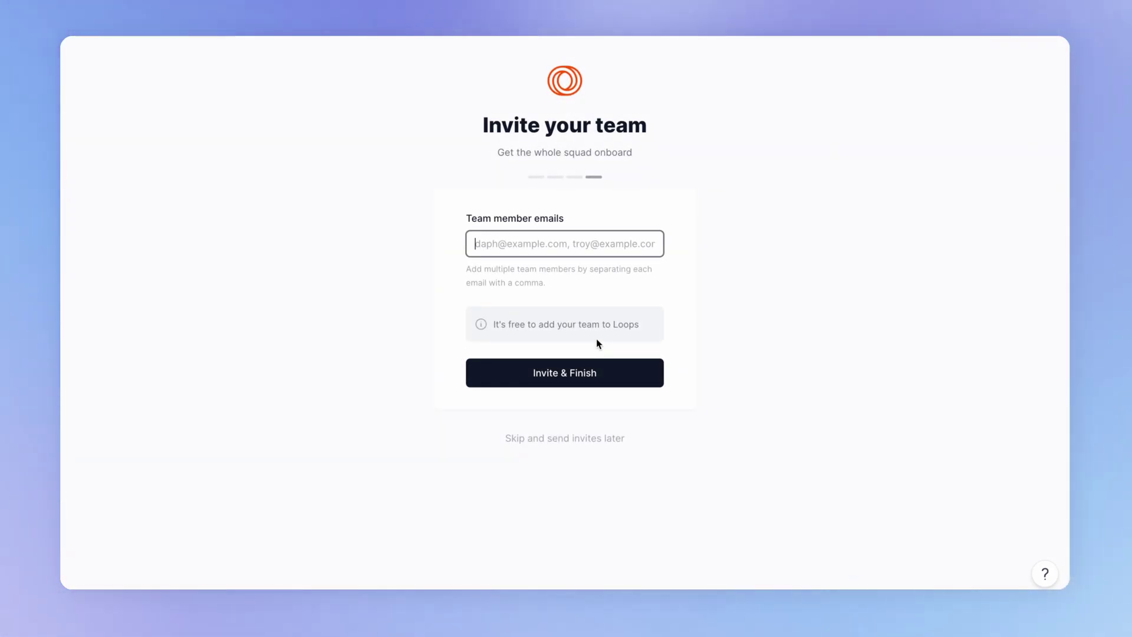
click(582, 438)
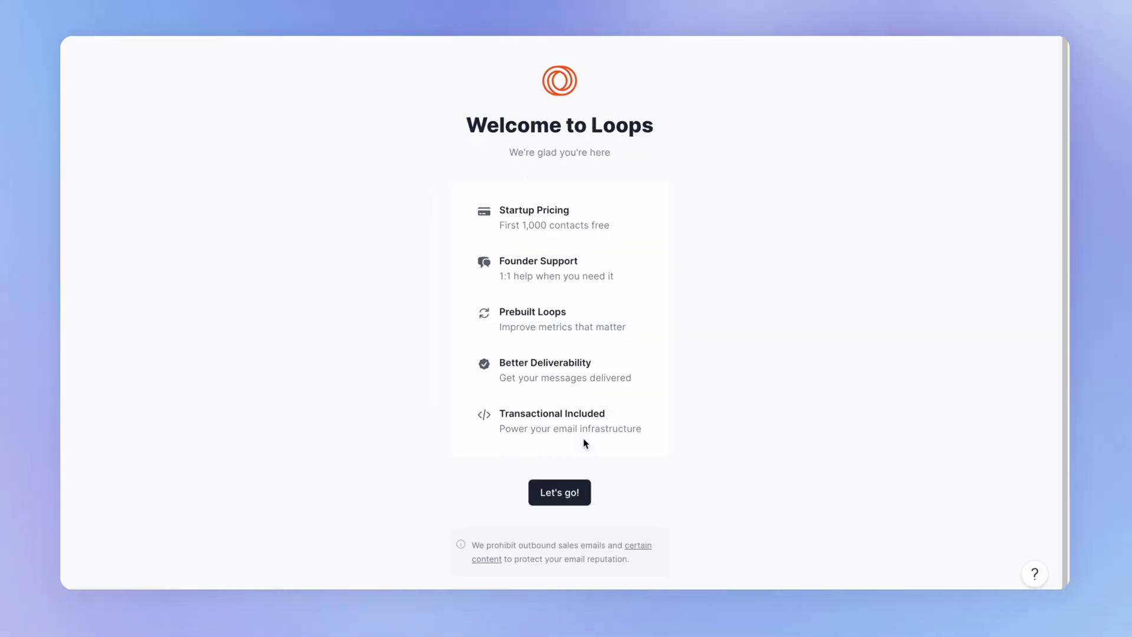
click(564, 498)
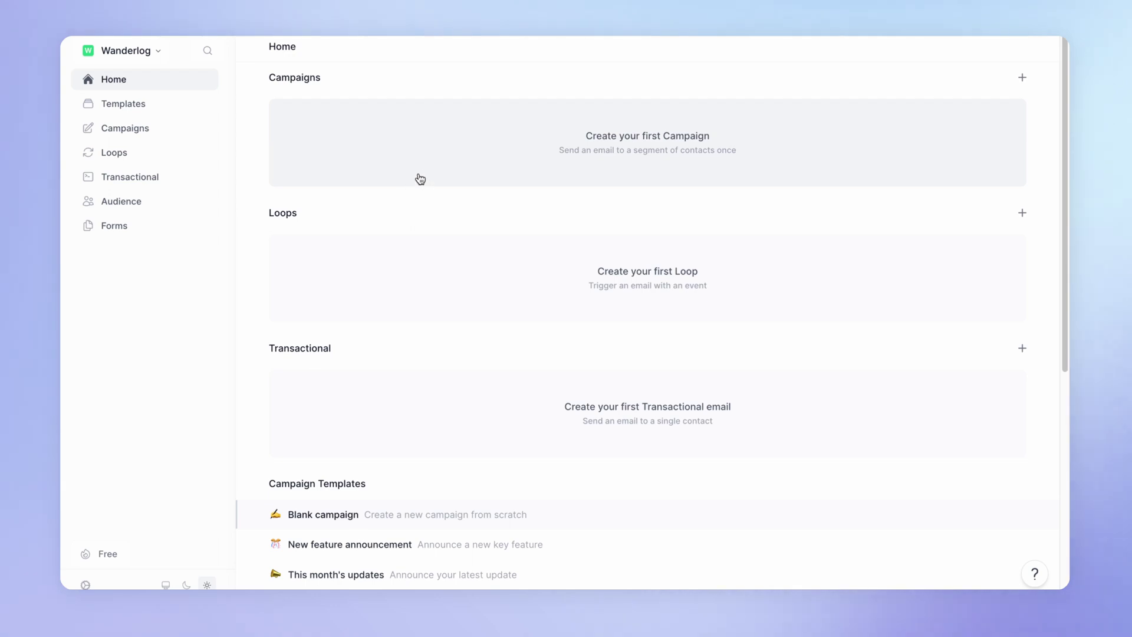
- Preview the Password reset template under Transactional Emails in the Templates library
click(146, 178)
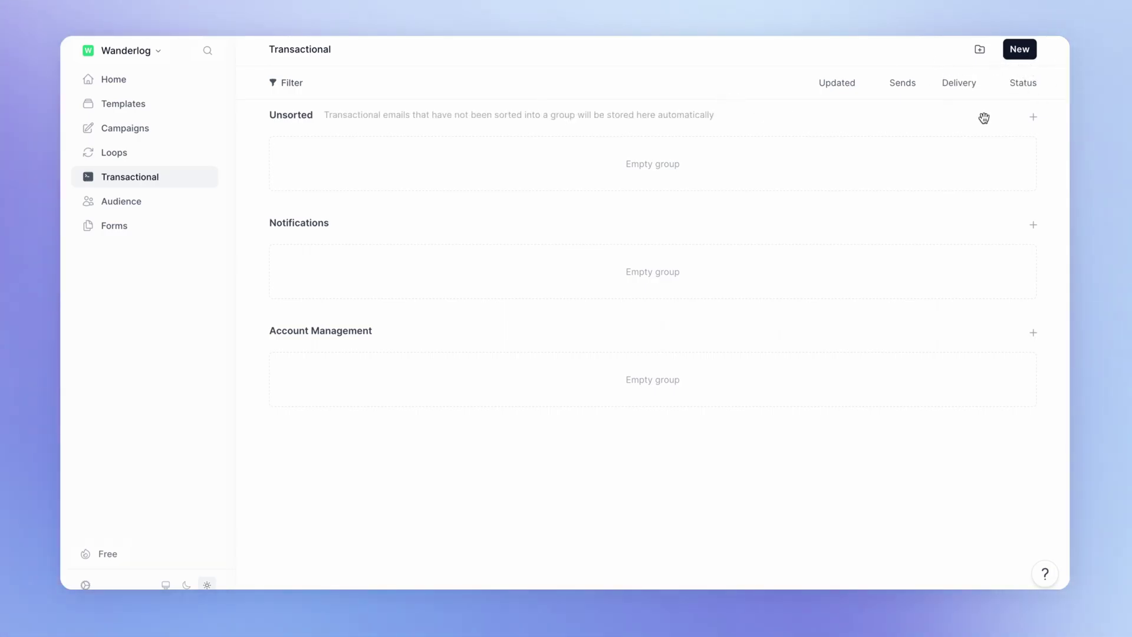
click(122, 107)
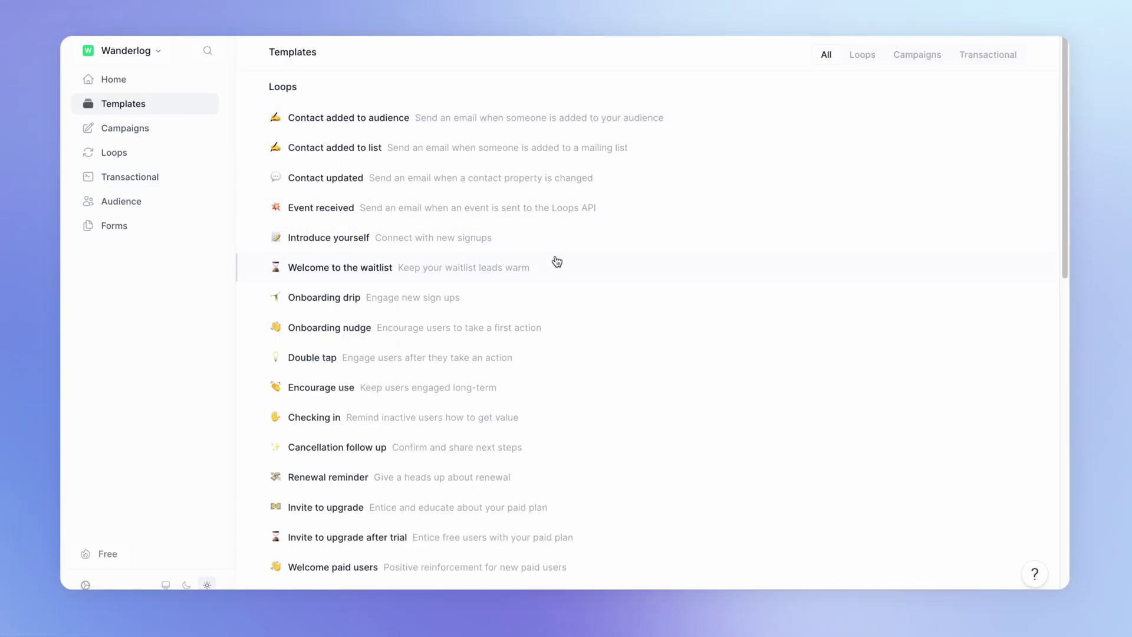
scroll(558, 266, down, 10)
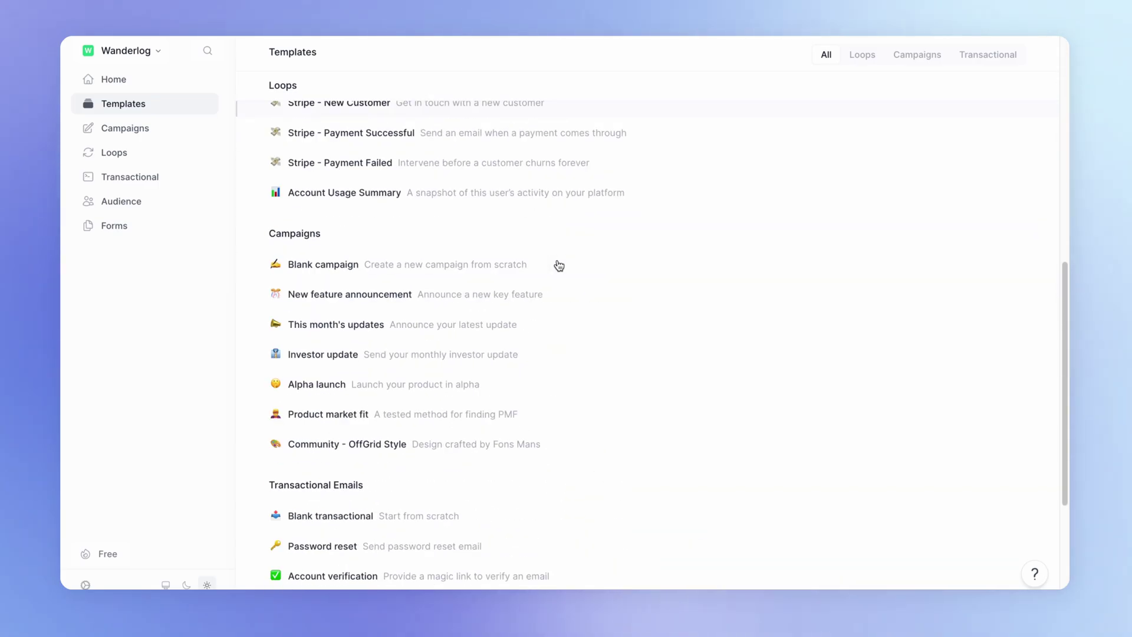
scroll(559, 266, down, 3)
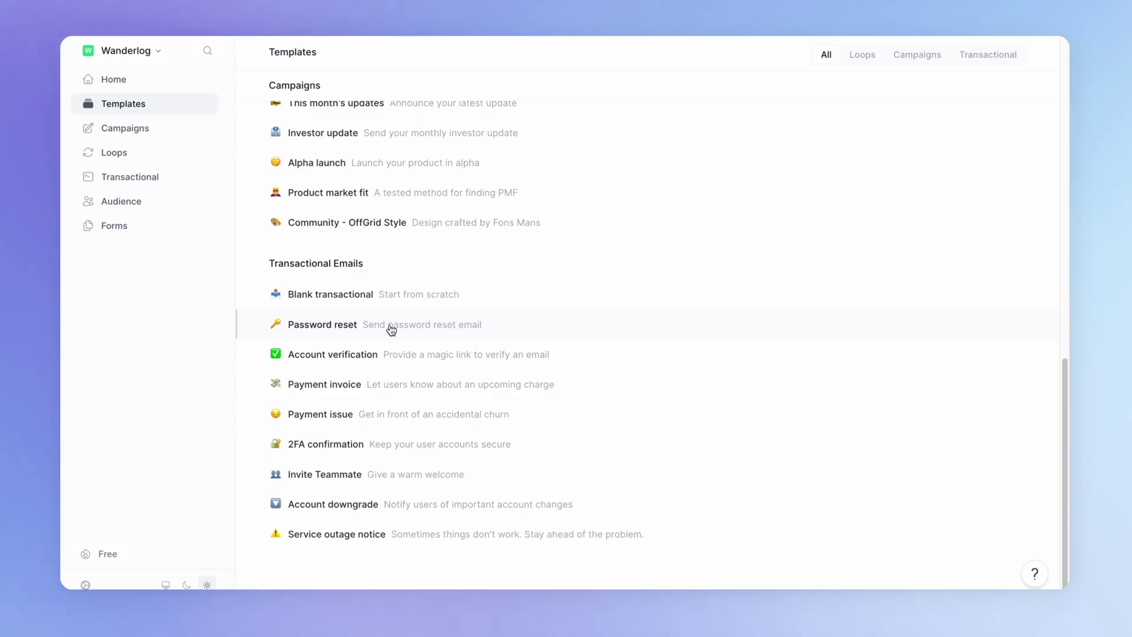
click(344, 329)
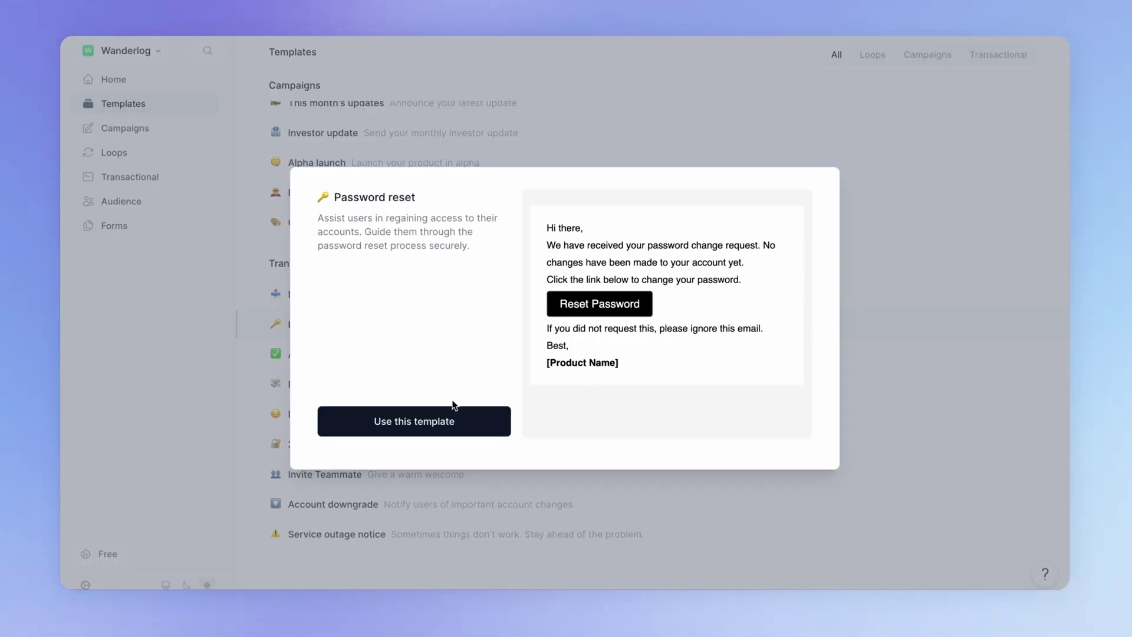
- Use the Password reset template, subject 'Your reset password request', replacing [Product Name] with Wanderlog
click(469, 427)
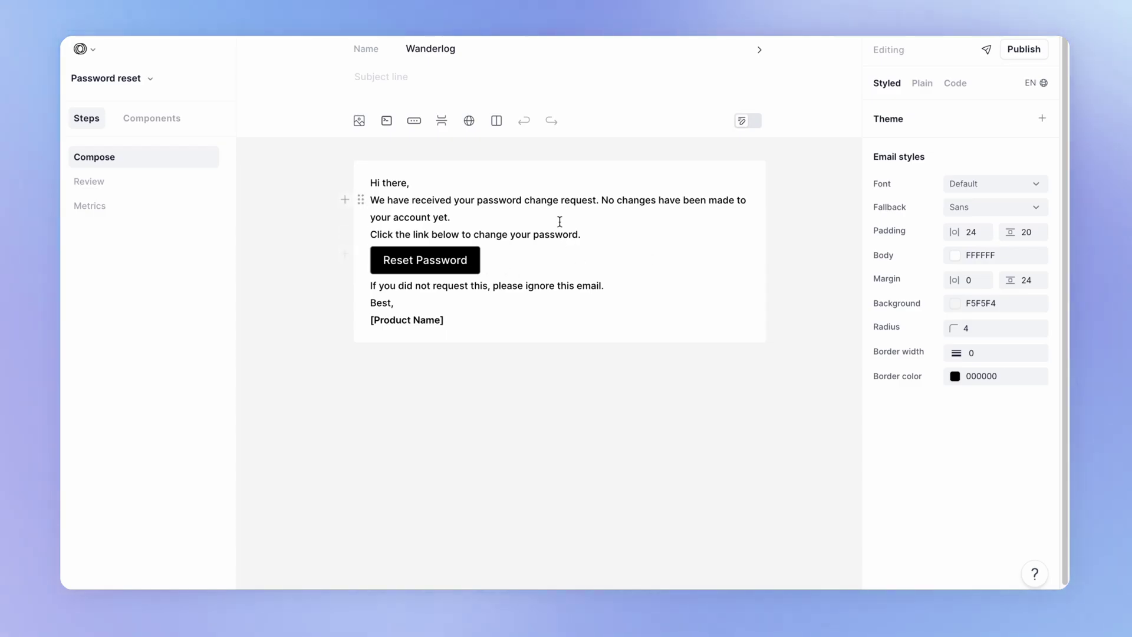
click(498, 81)
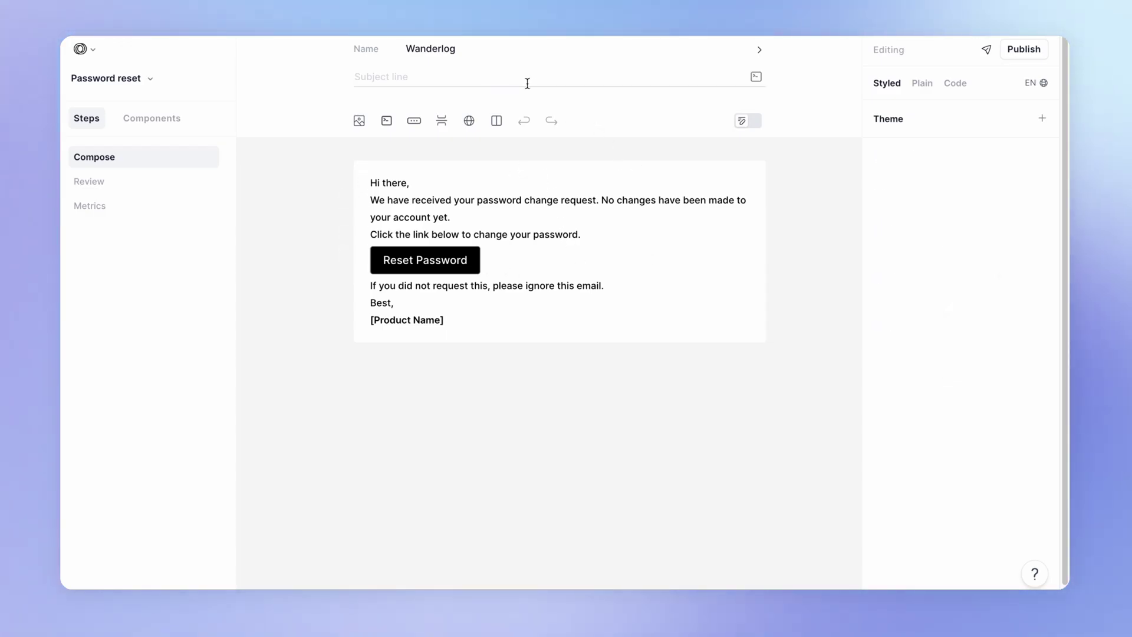
text(Your )
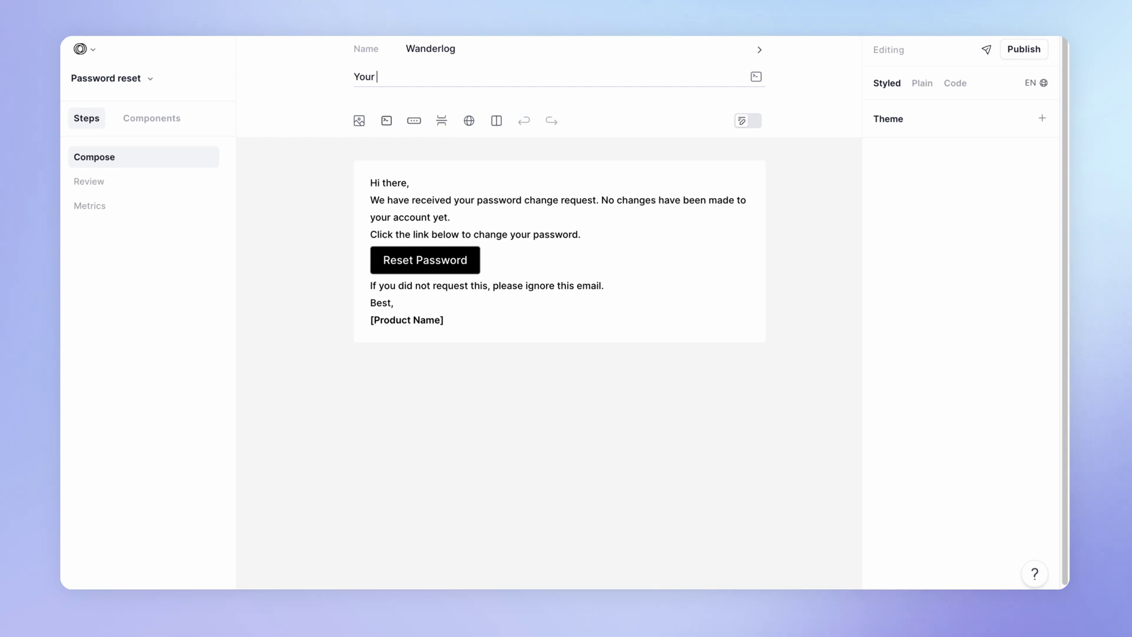
text(reset password req)
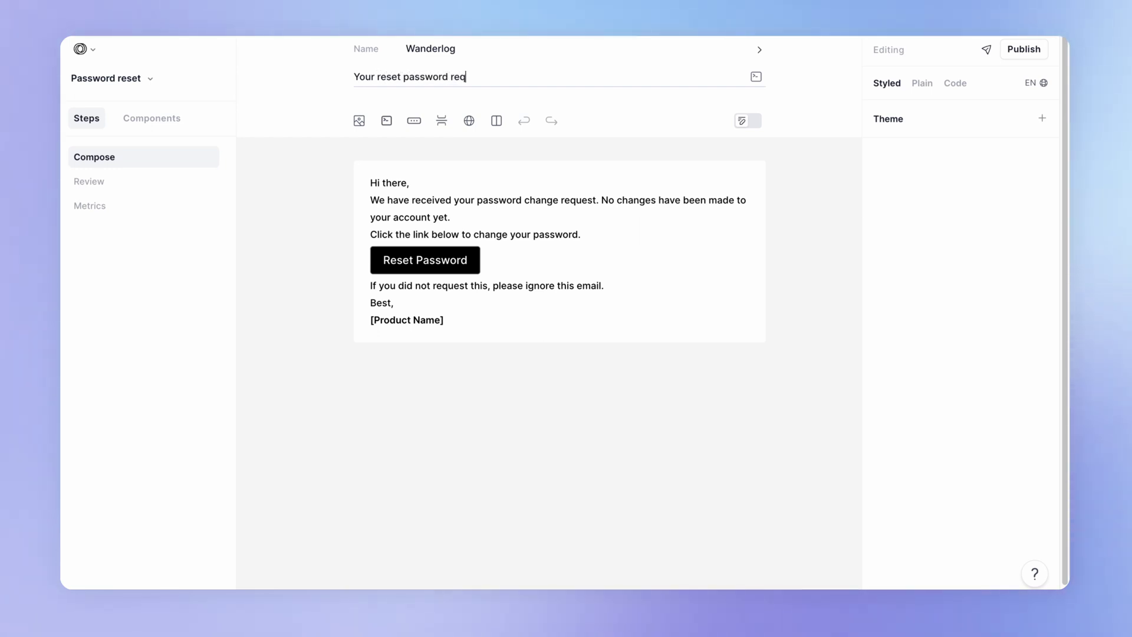
text(uest)
drag(449, 320, 370, 324)
text(W)
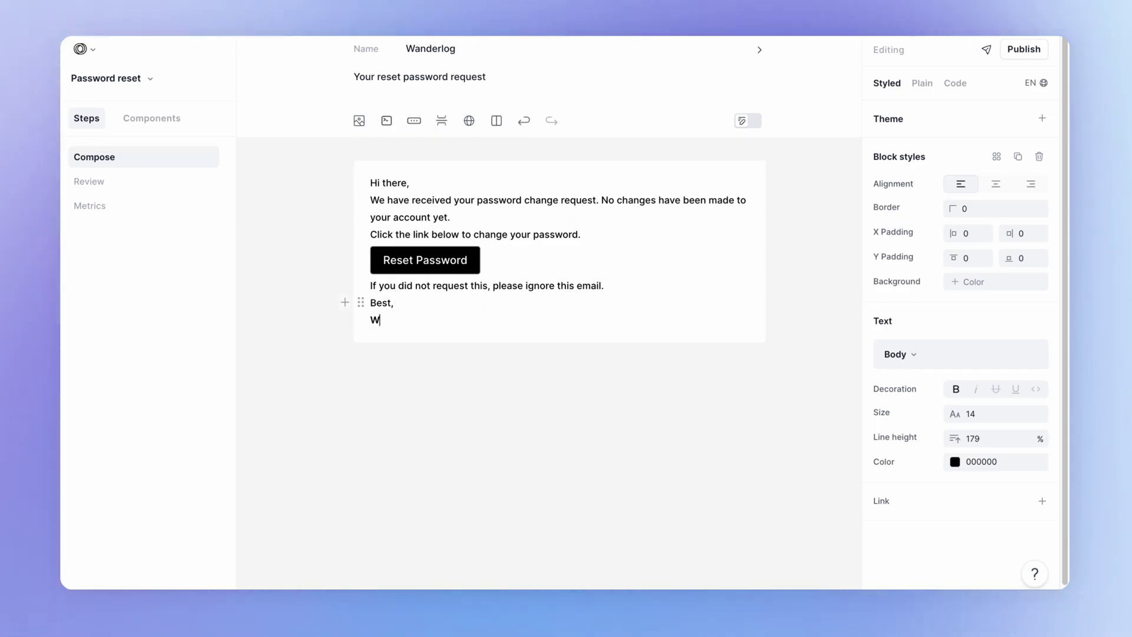
text(anderlog)
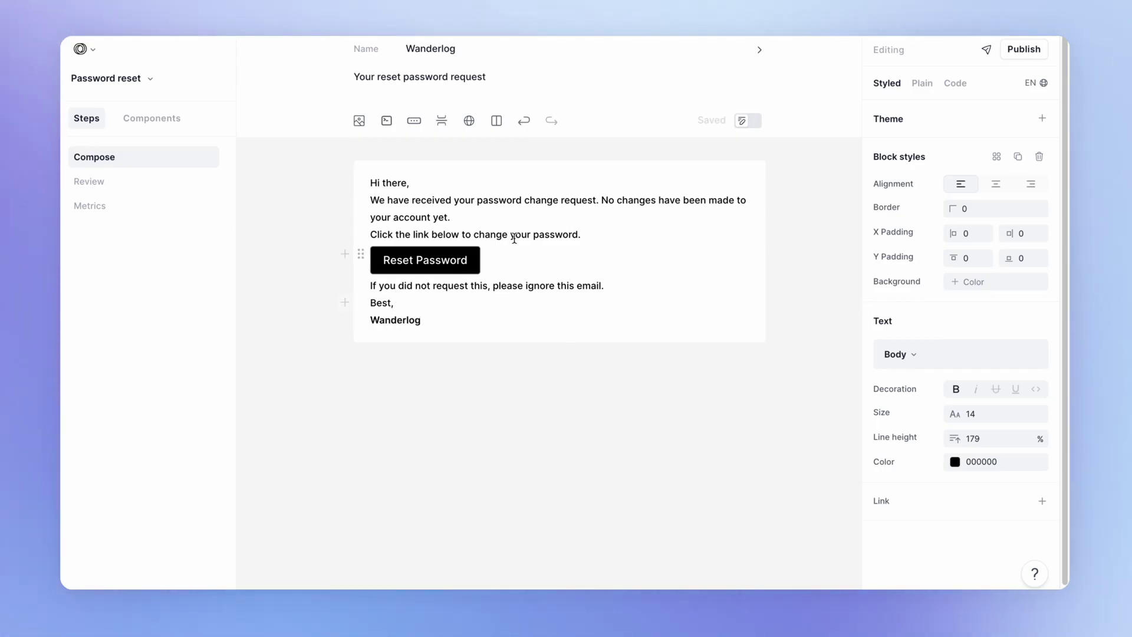
click(759, 50)
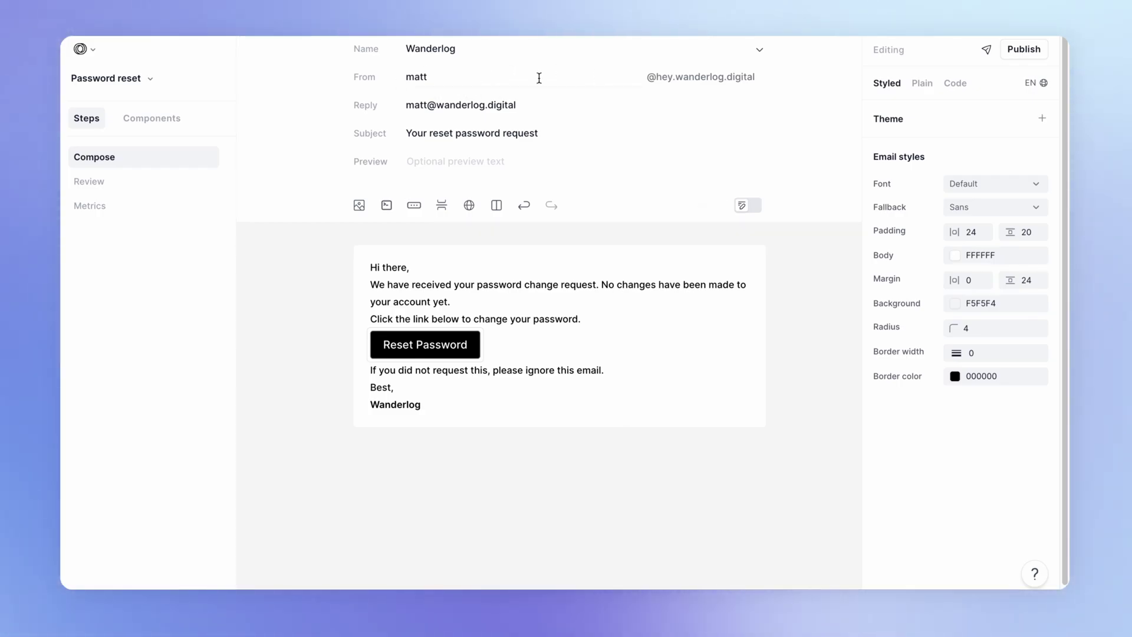
- Try adding a new button below the change-password sentence, then undo it
click(758, 54)
click(440, 268)
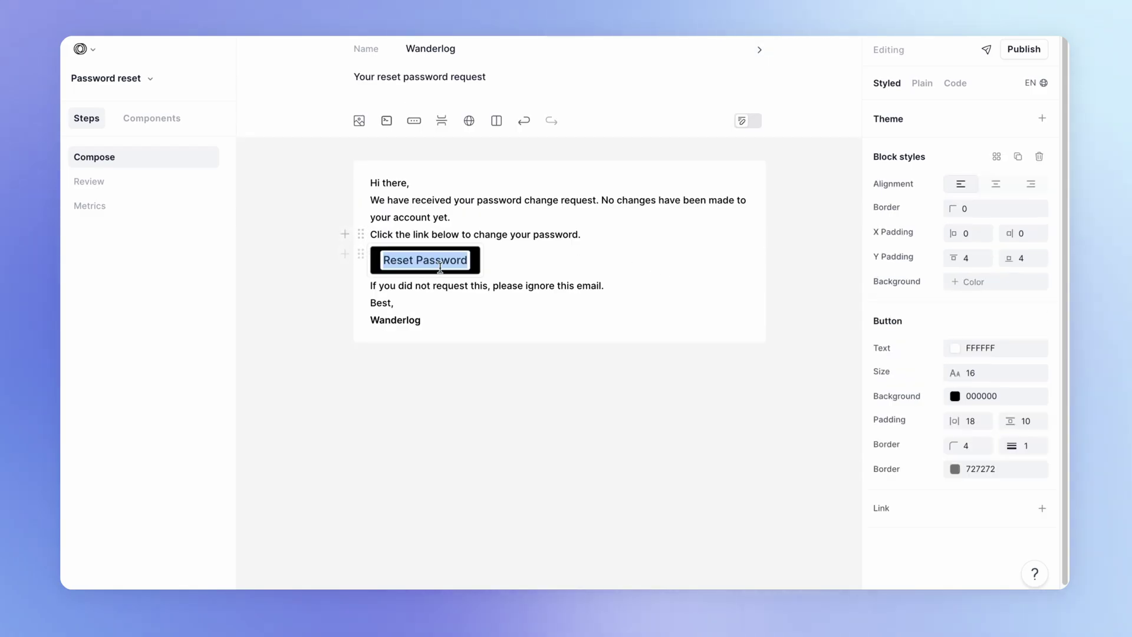
click(506, 251)
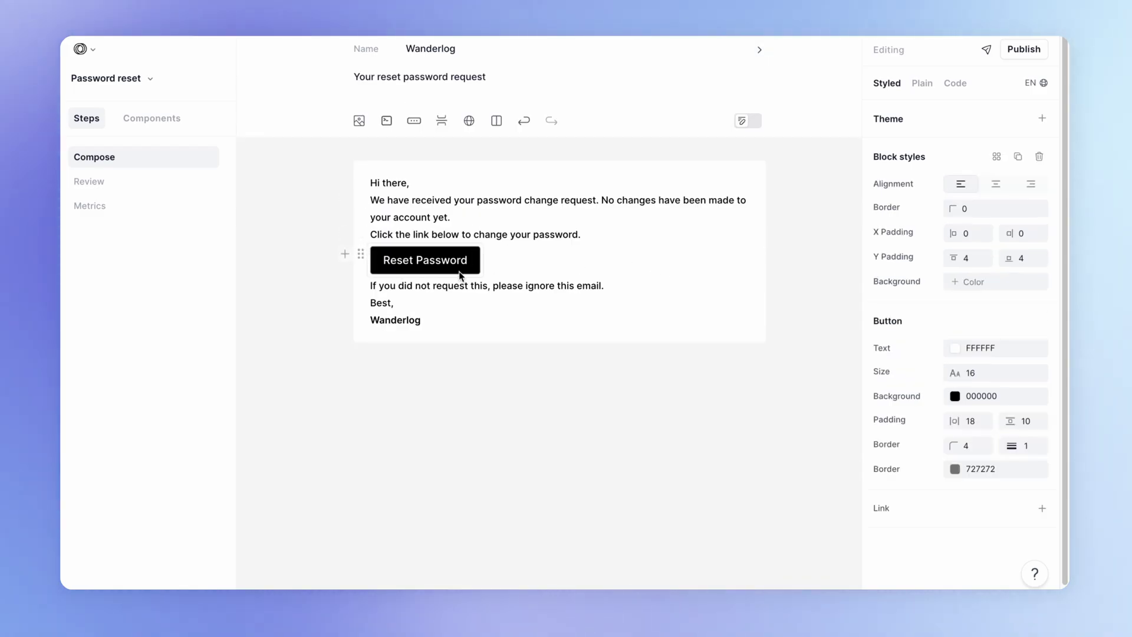
click(597, 236)
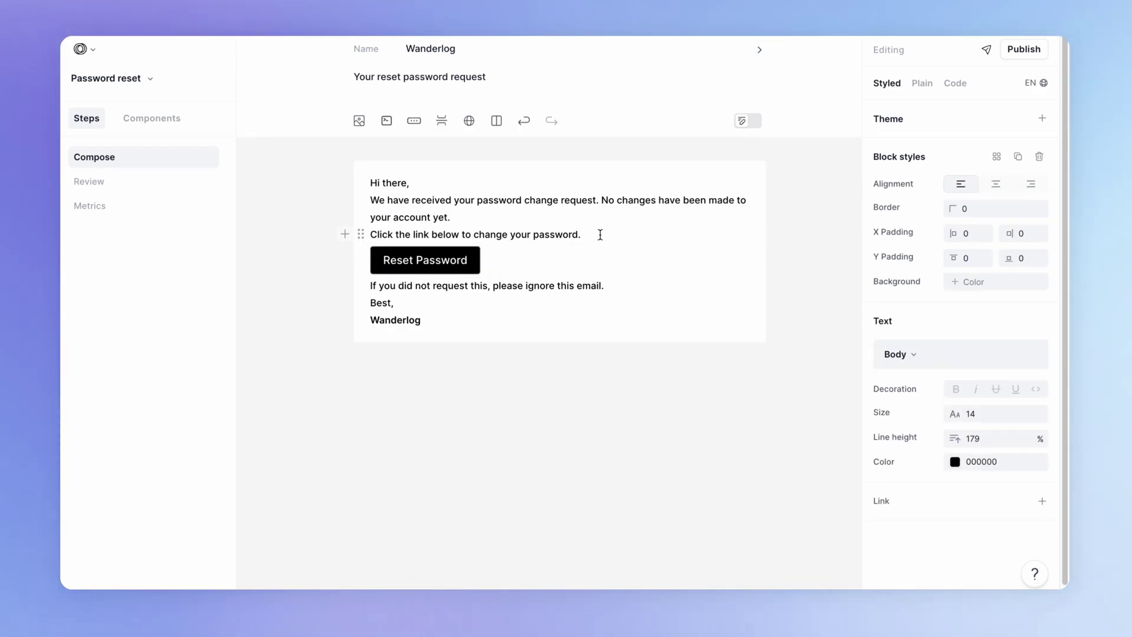
key(Return)
click(415, 122)
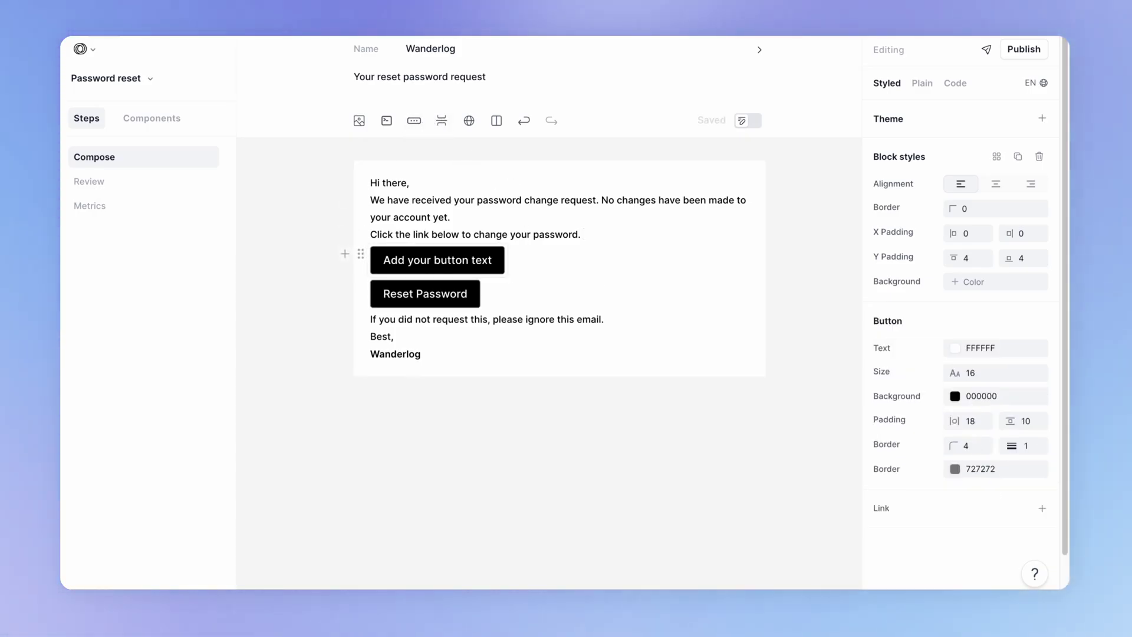
key(ctrl+z)
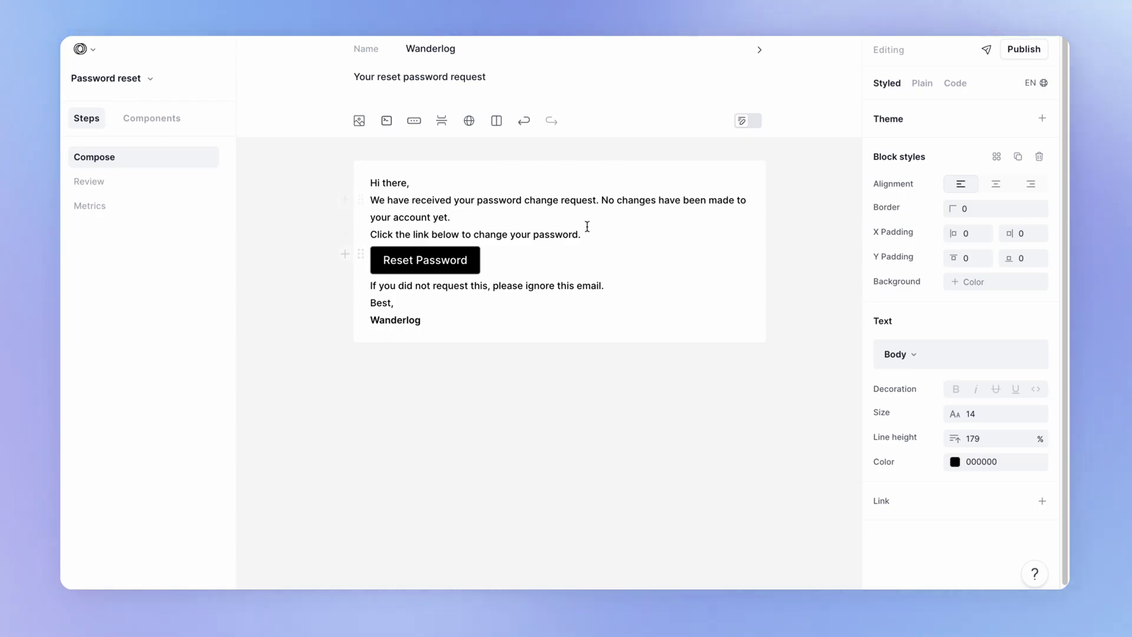
- Delete the stray characters after 'your account yet.' and select the Reset Password button
click(570, 221)
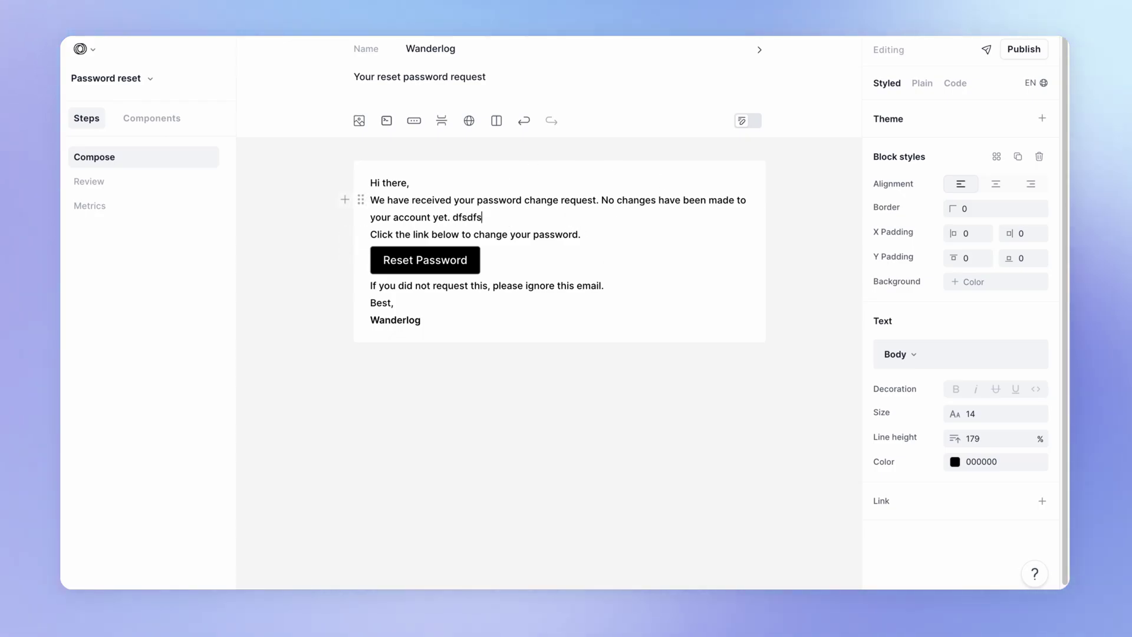
key(BackSpace)
key(BackSpace)
key(BackSpace)
key(BackSpace)
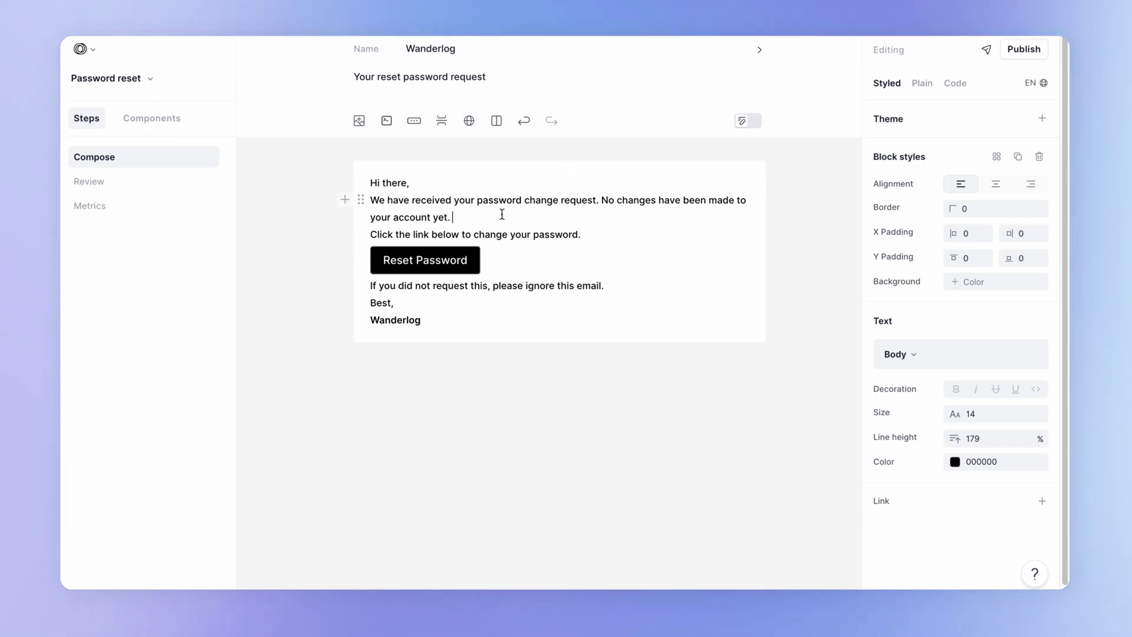
triple_click(445, 263)
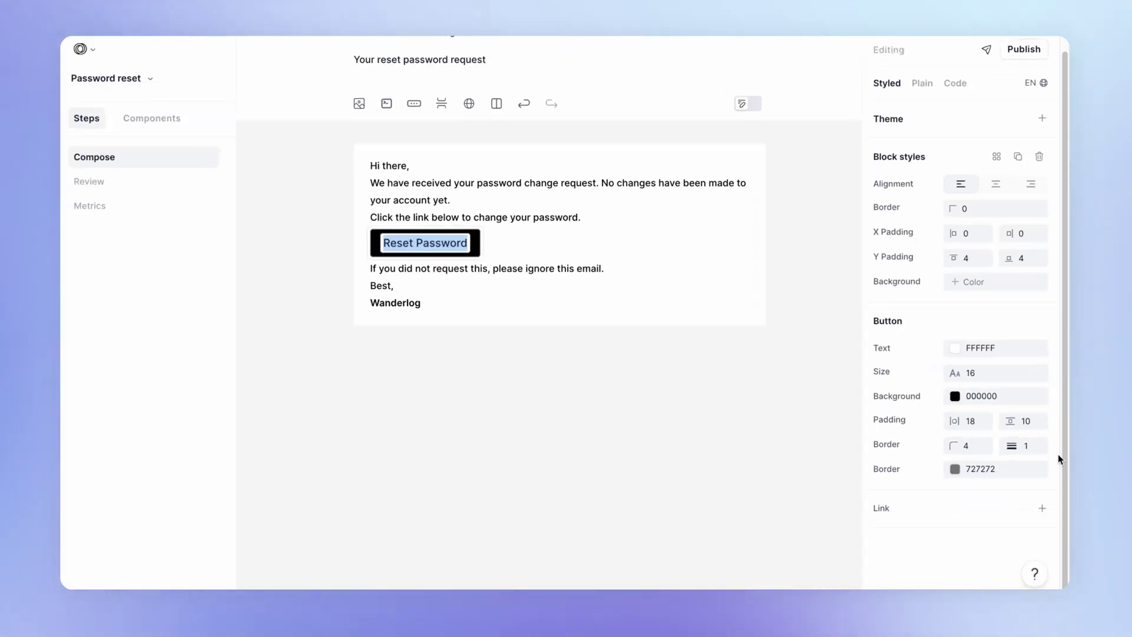
- Replace the button's link URL with a data variable named resetUrl, then publish the email
click(1043, 510)
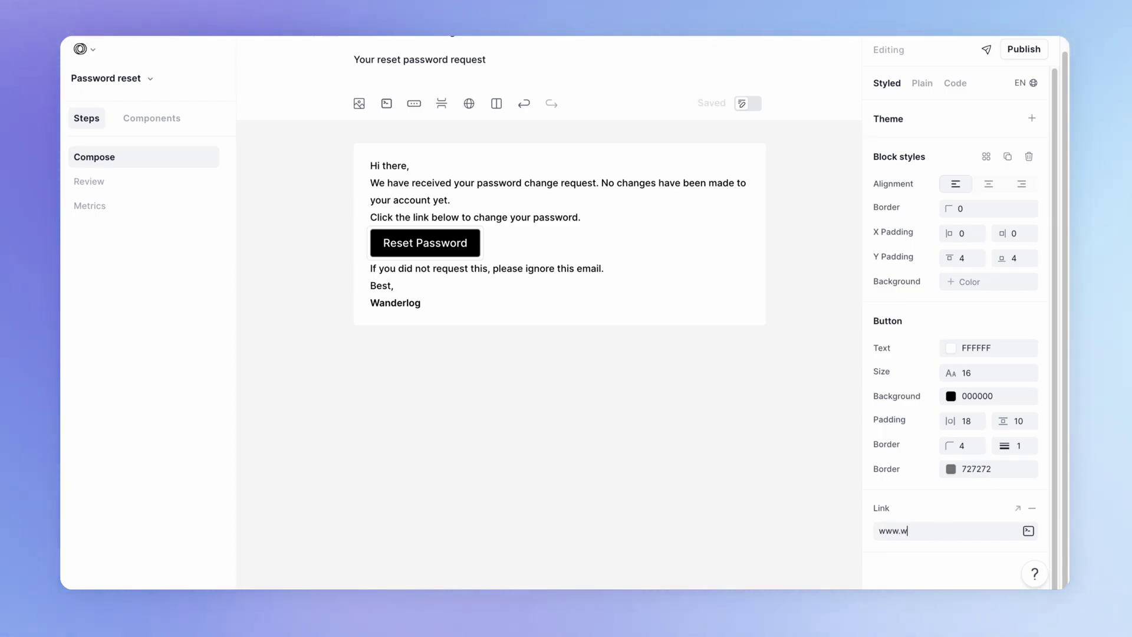
drag(950, 530, 864, 533)
key(BackSpace)
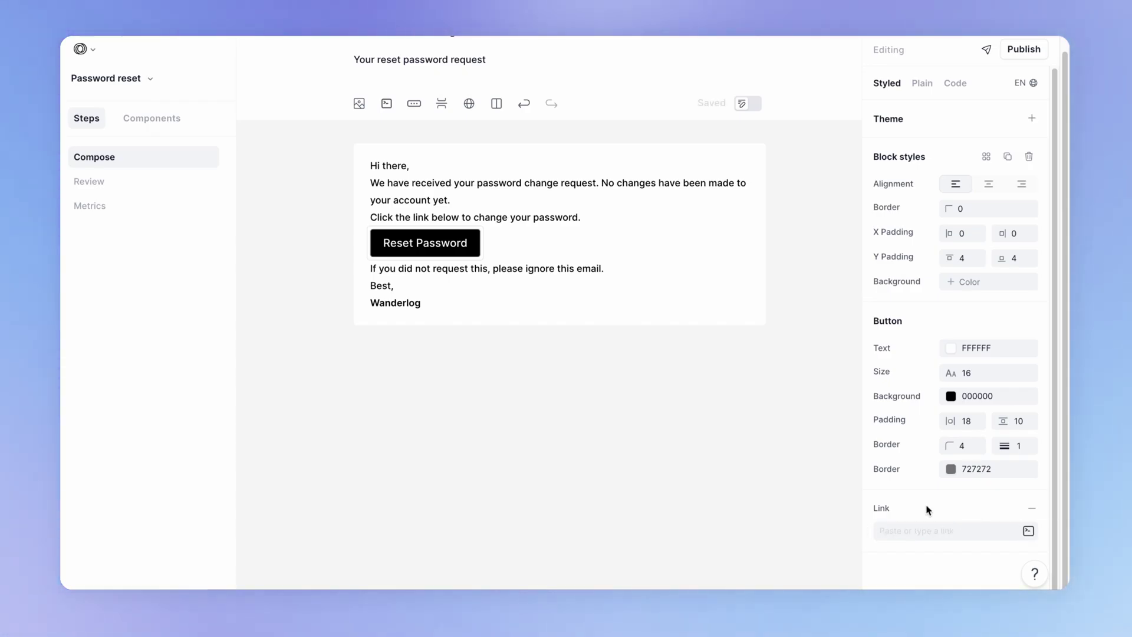
click(1028, 532)
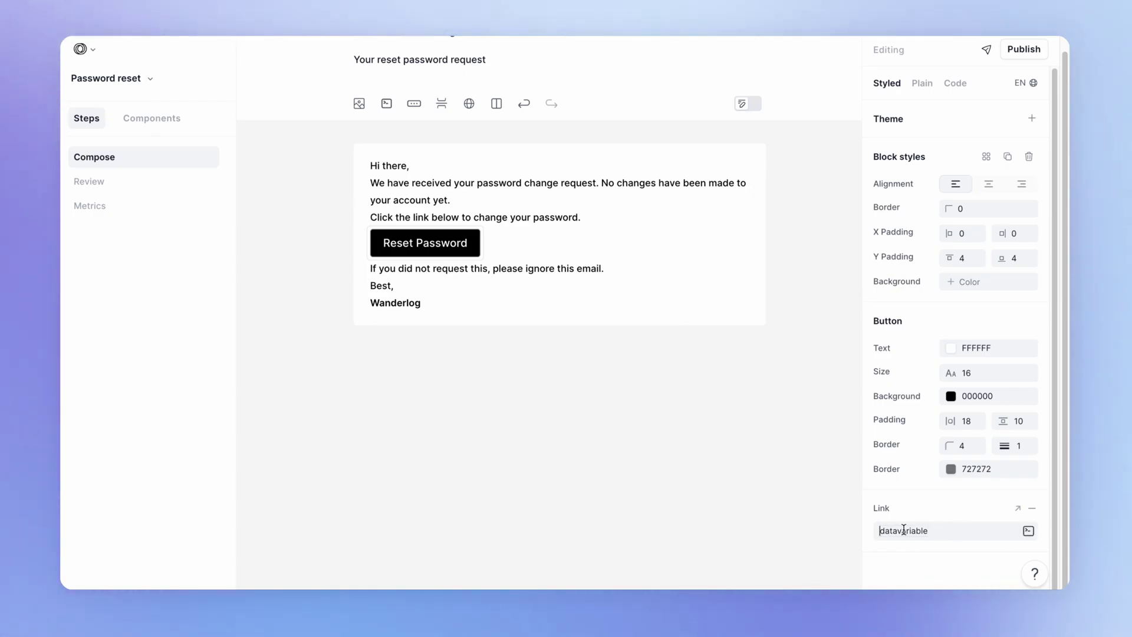
click(929, 531)
drag(900, 529, 878, 530)
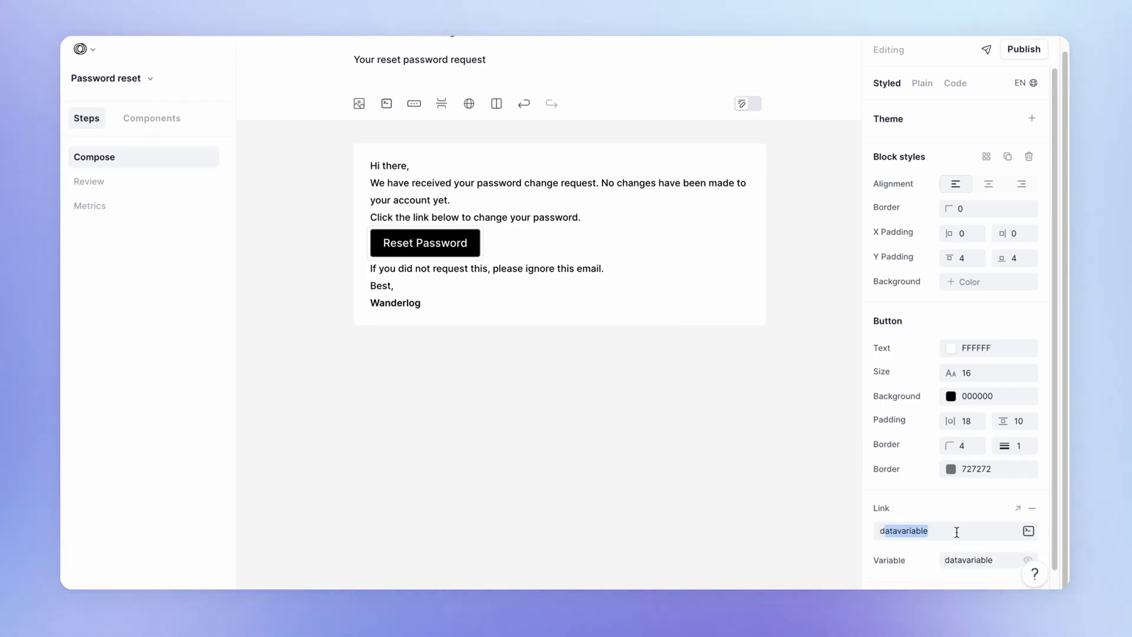
scroll(970, 529, down, 1)
drag(997, 532, 949, 532)
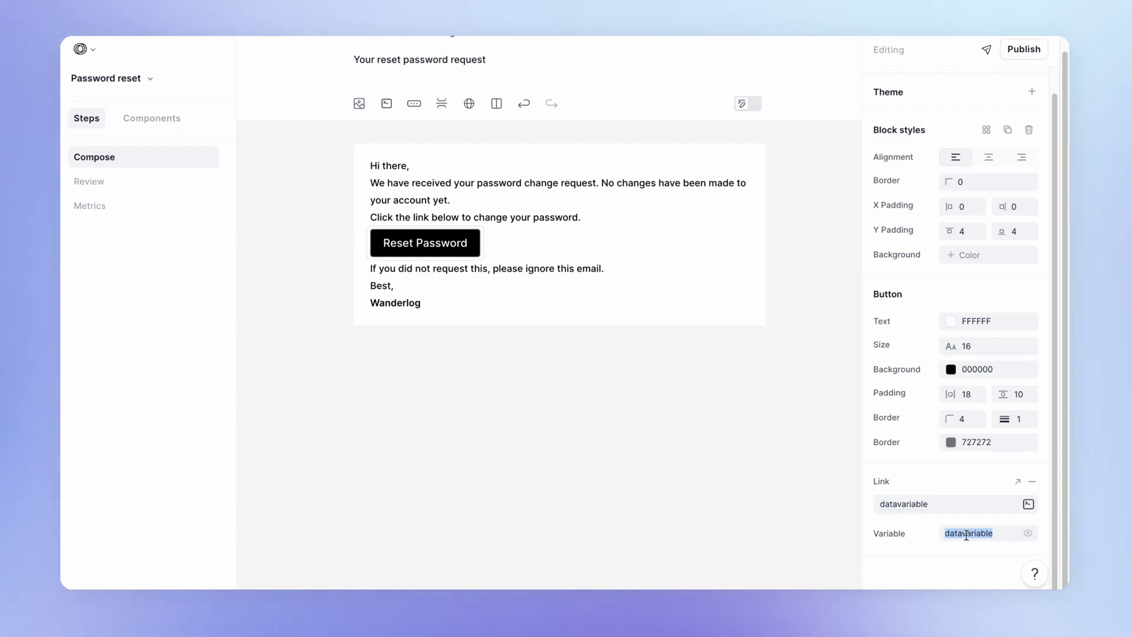
text(resetUrl)
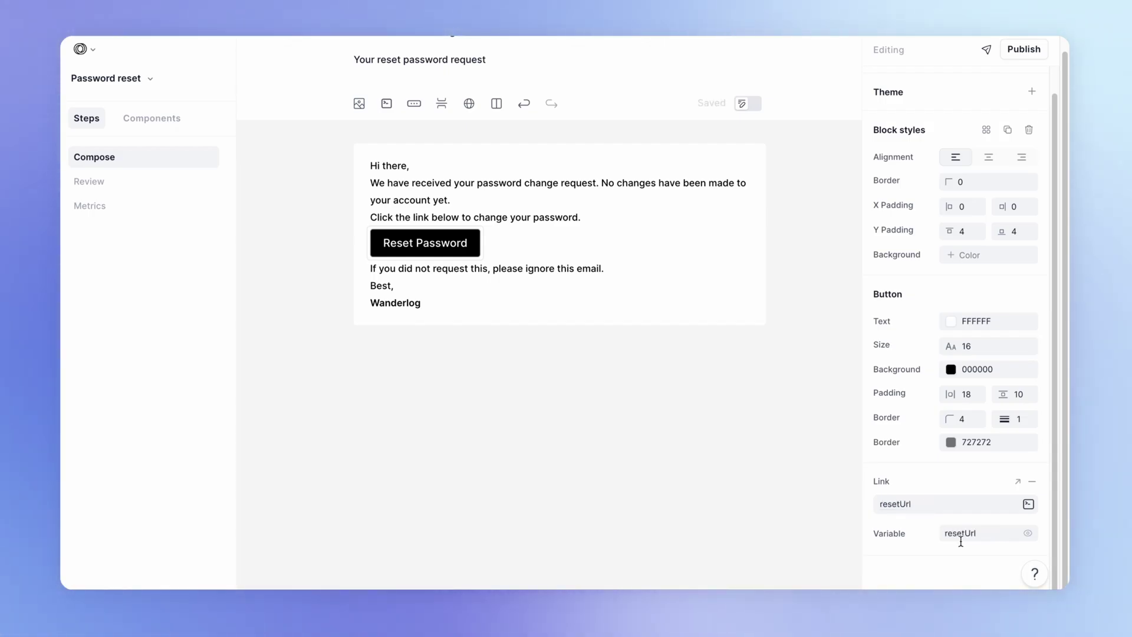
drag(983, 537, 925, 532)
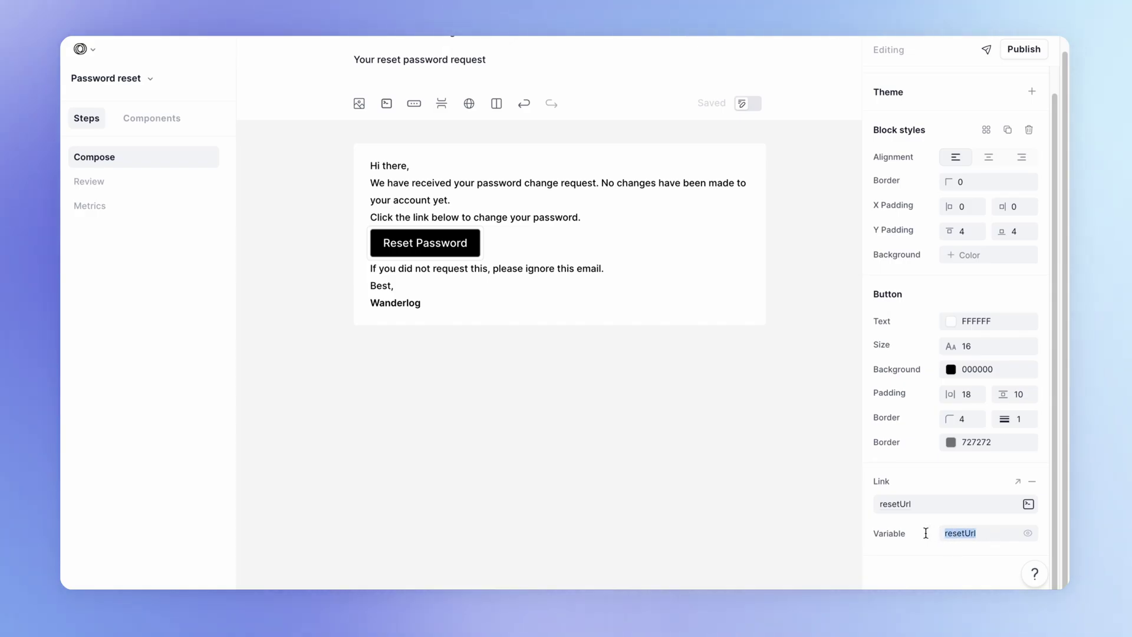
click(1022, 50)
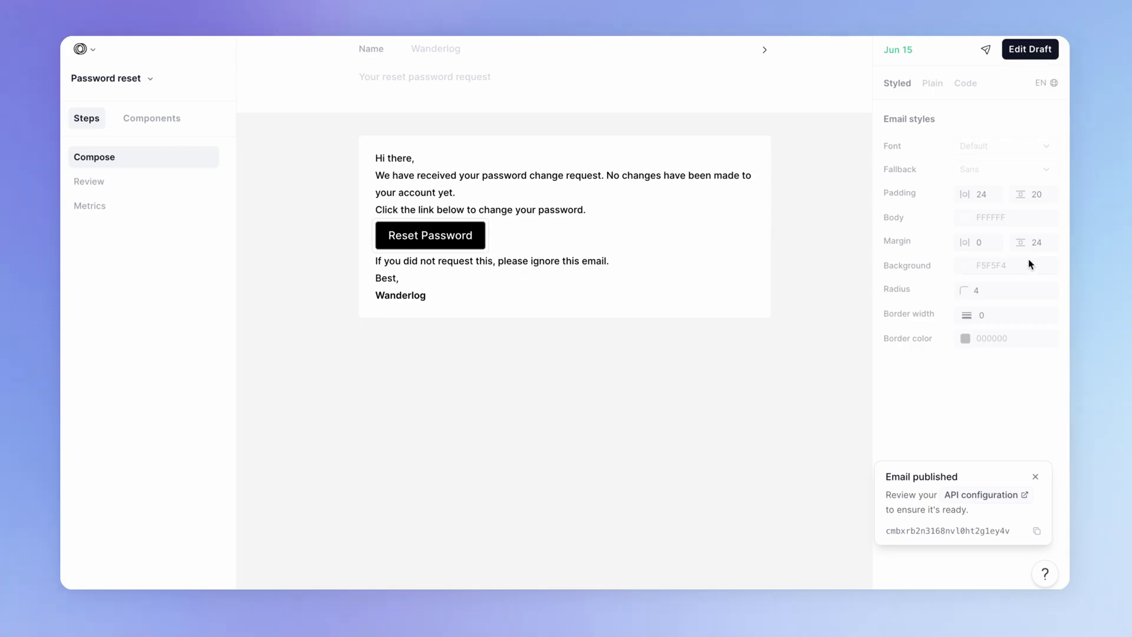
- Open the Review step to see the transactional endpoint and resetUrl sample payload
click(990, 497)
scroll(682, 377, down, 1)
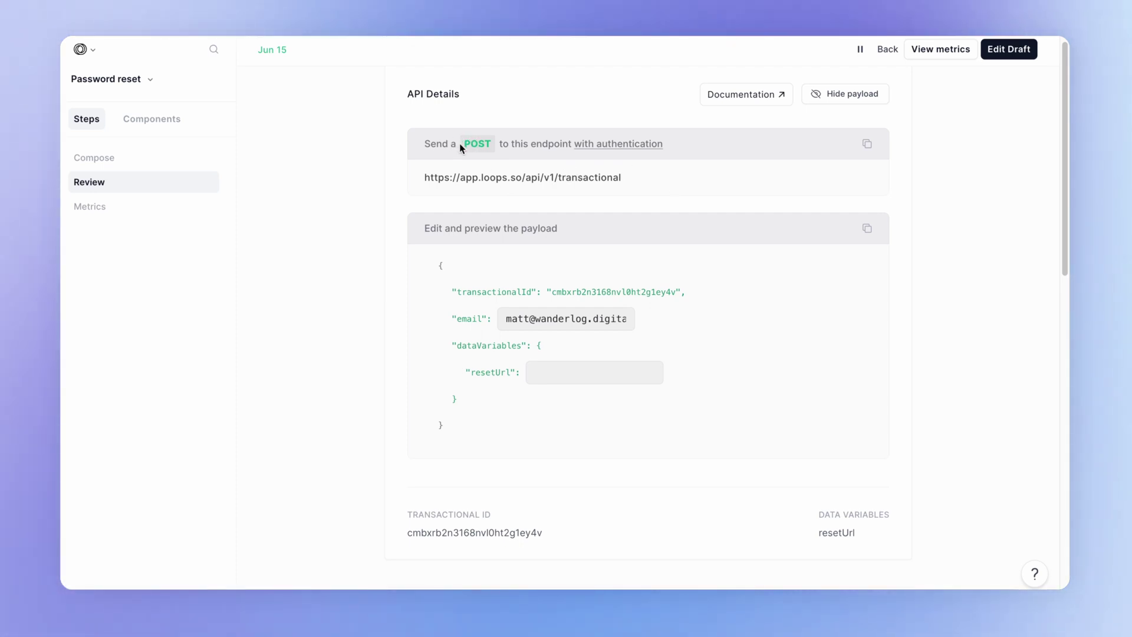
drag(620, 177, 629, 182)
click(630, 182)
click(867, 146)
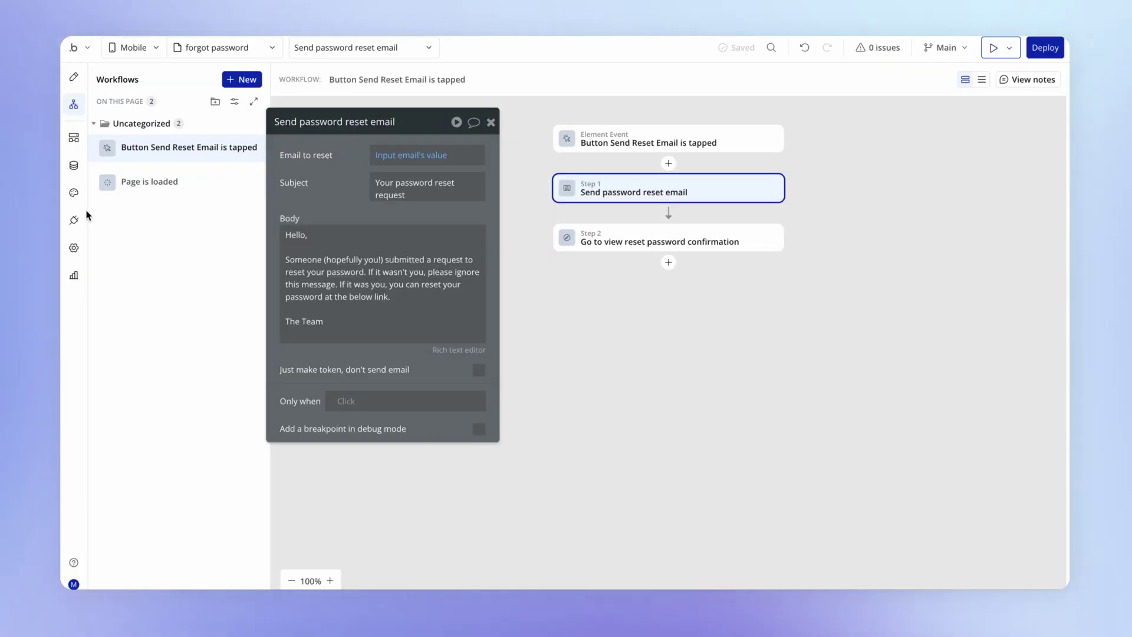
- In the API Connector plugin, add another API named Loops
click(76, 221)
scroll(527, 500, down, 1)
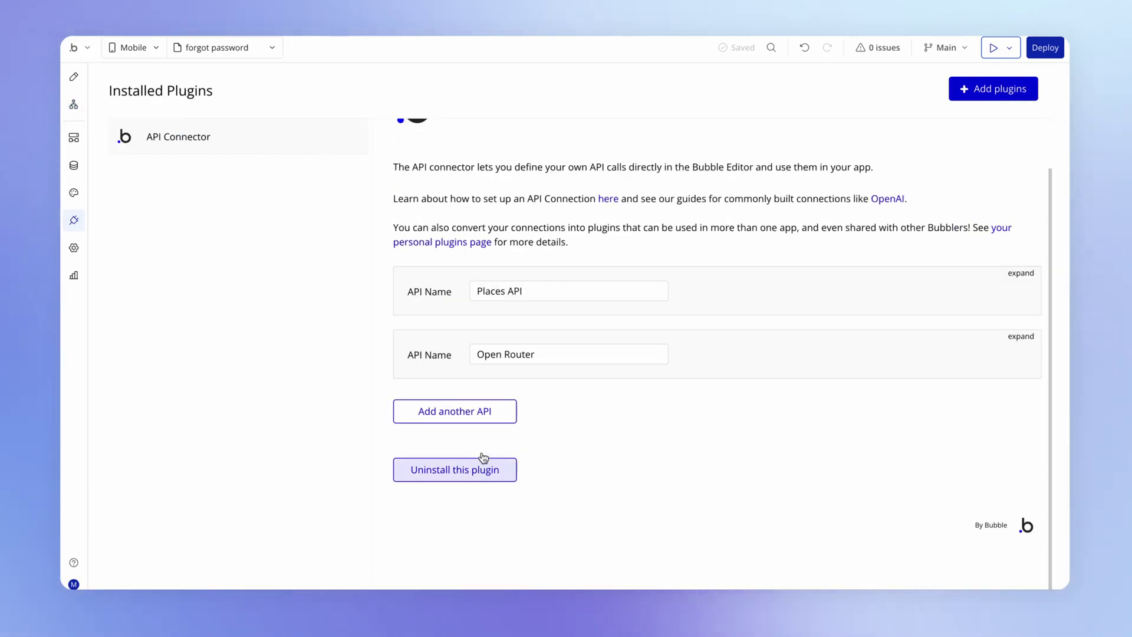
click(465, 412)
text(Loops)
scroll(572, 460, down, 4)
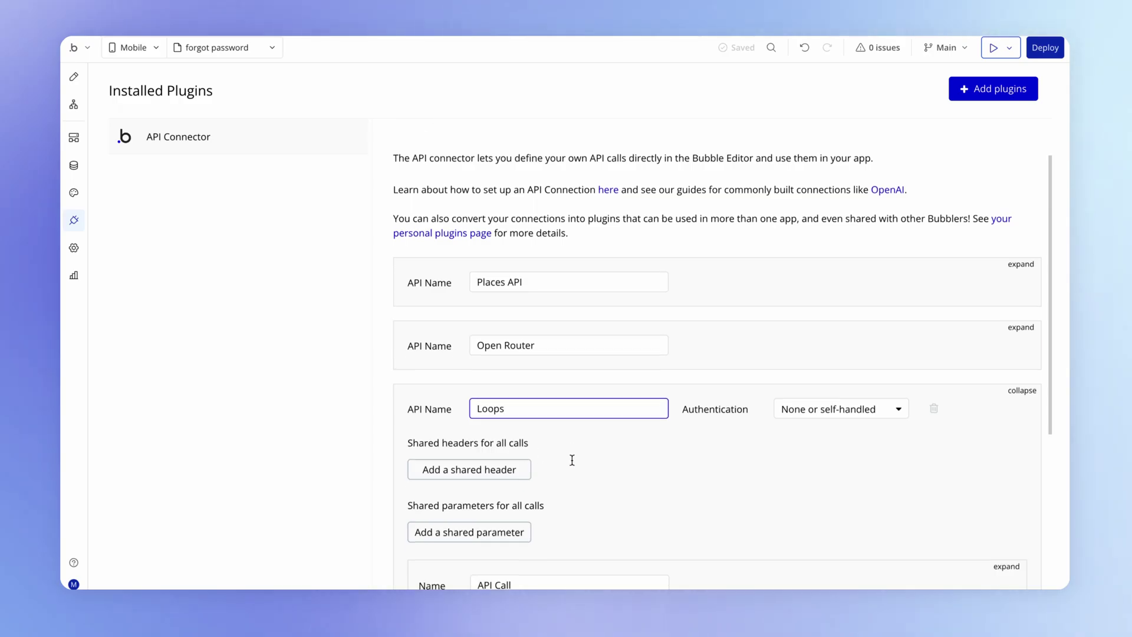
- Name the call 'Send transactional email', use it as an Action, POST to the pasted Loops URL
click(520, 378)
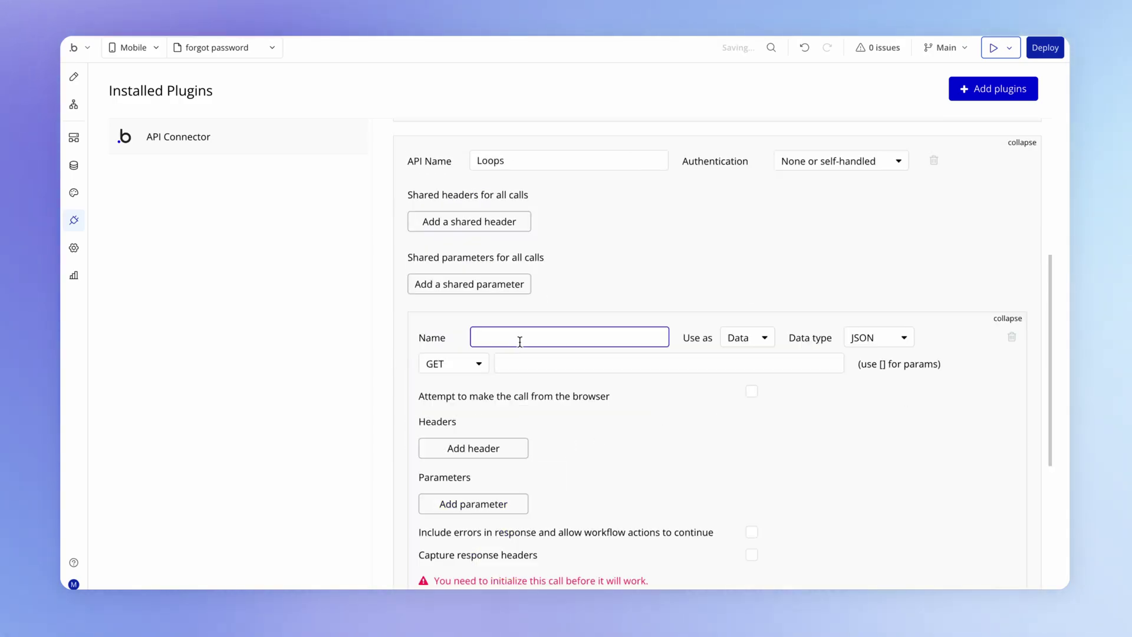
text(Send transactional email)
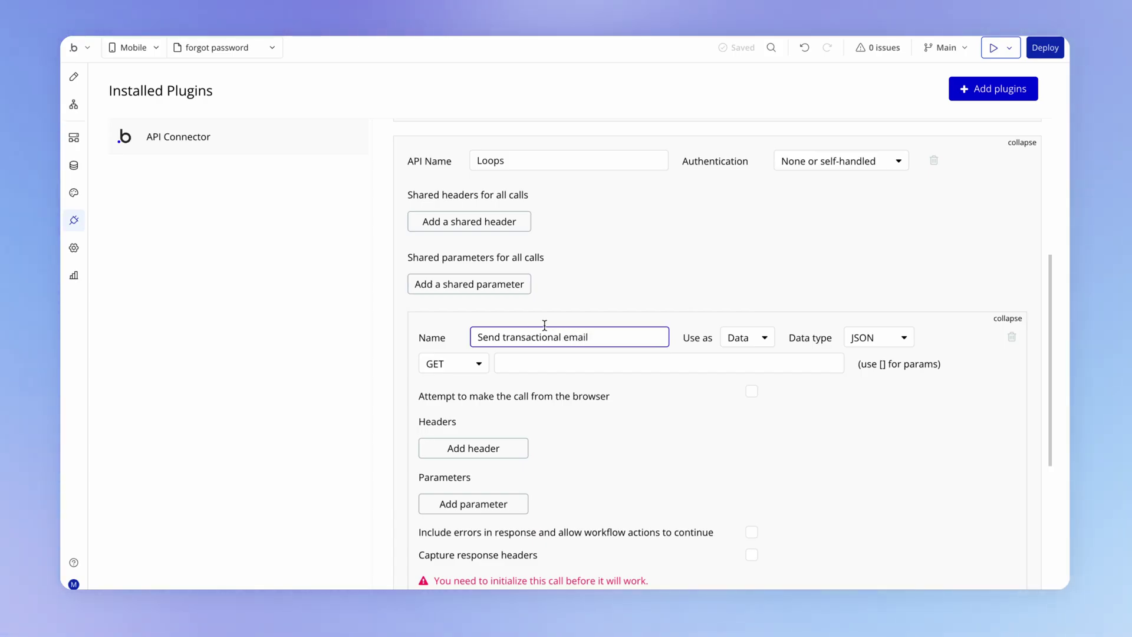
click(742, 334)
click(753, 381)
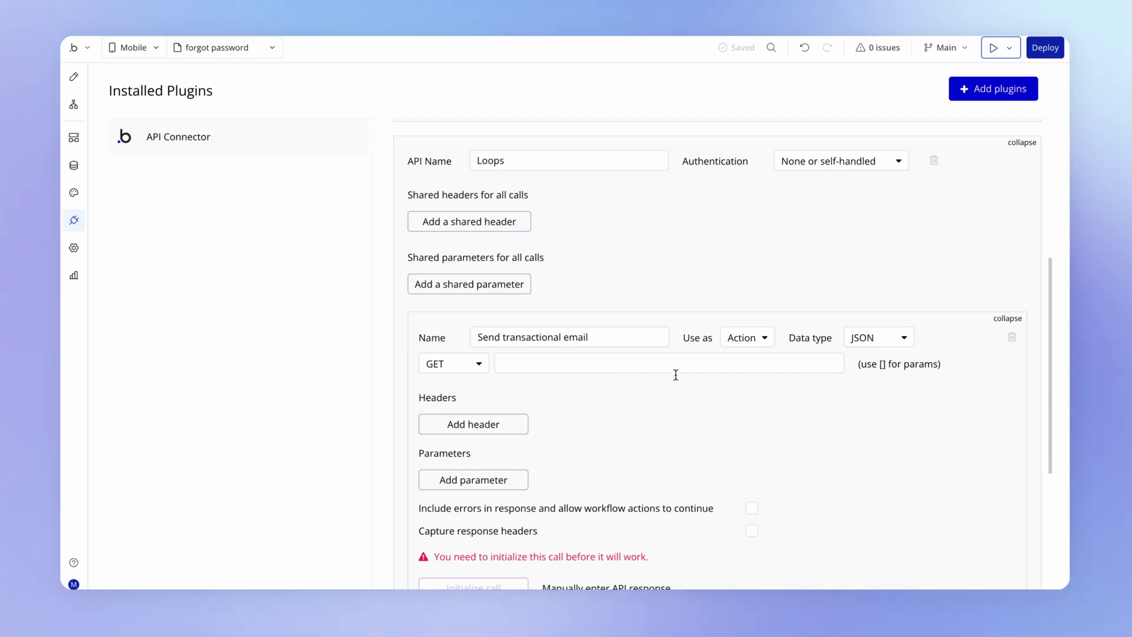
scroll(676, 375, down, 1)
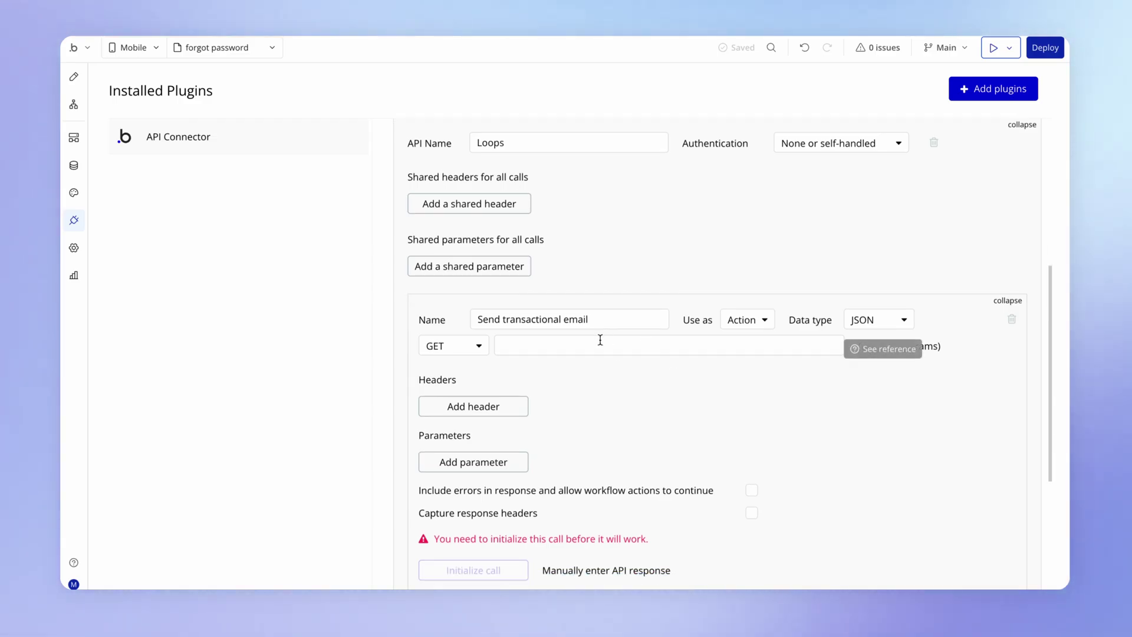
click(472, 346)
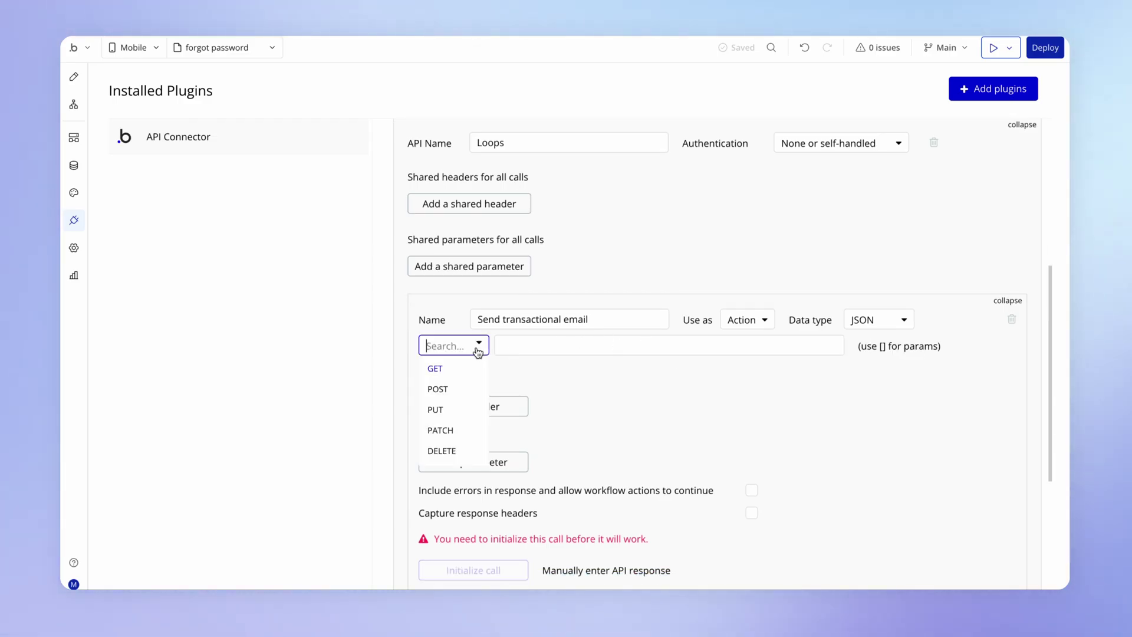
click(450, 390)
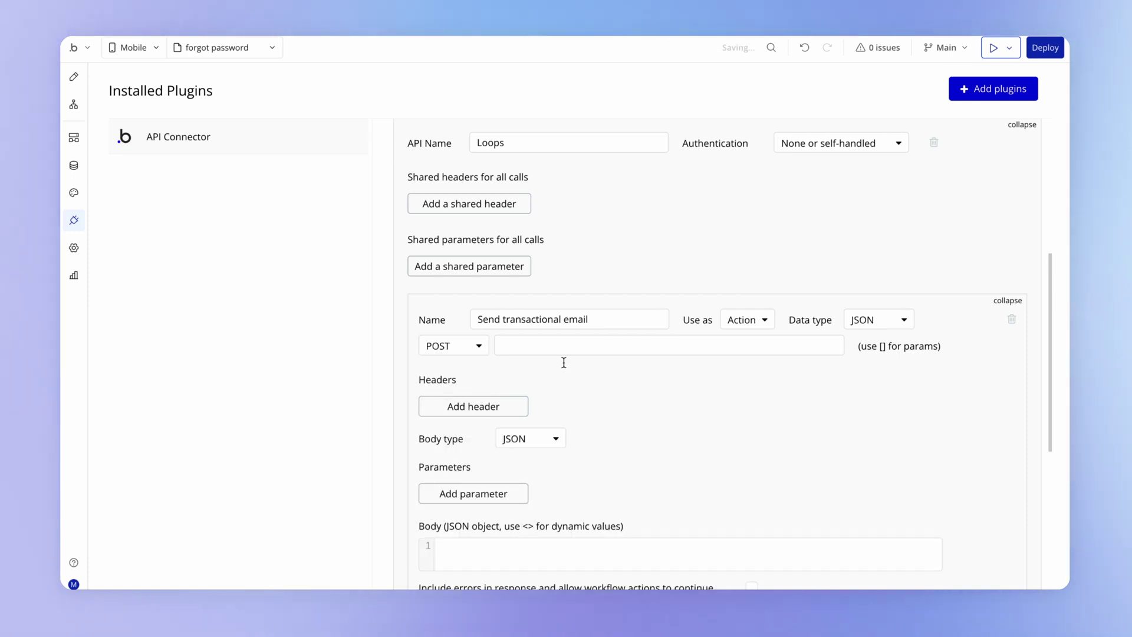
click(535, 349)
key(ctrl+v)
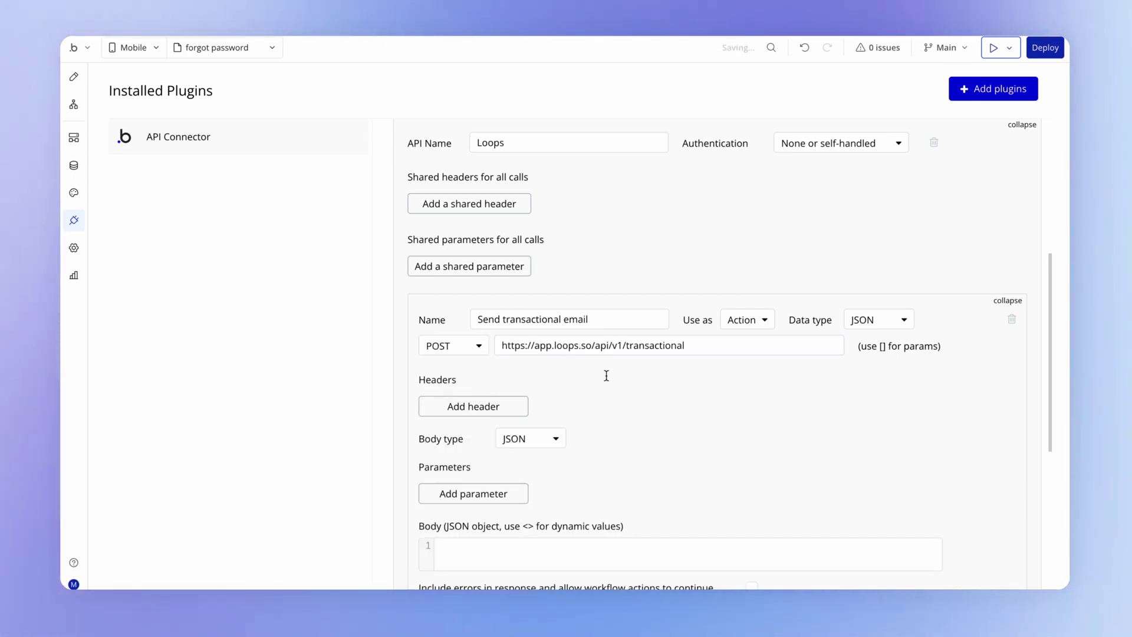
scroll(608, 377, down, 1)
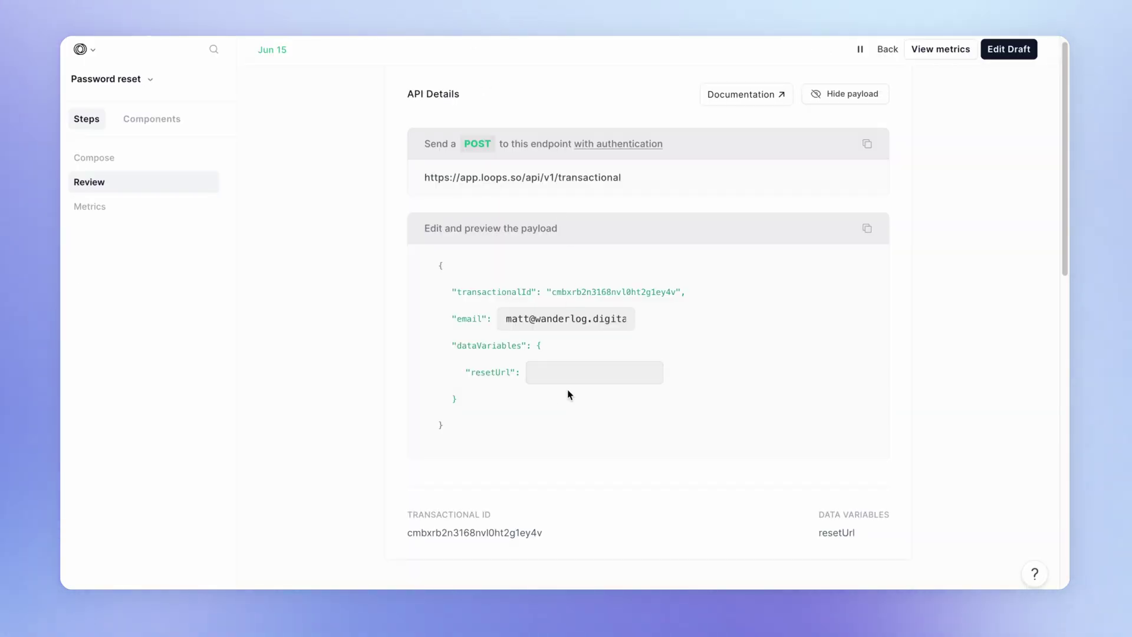
click(571, 374)
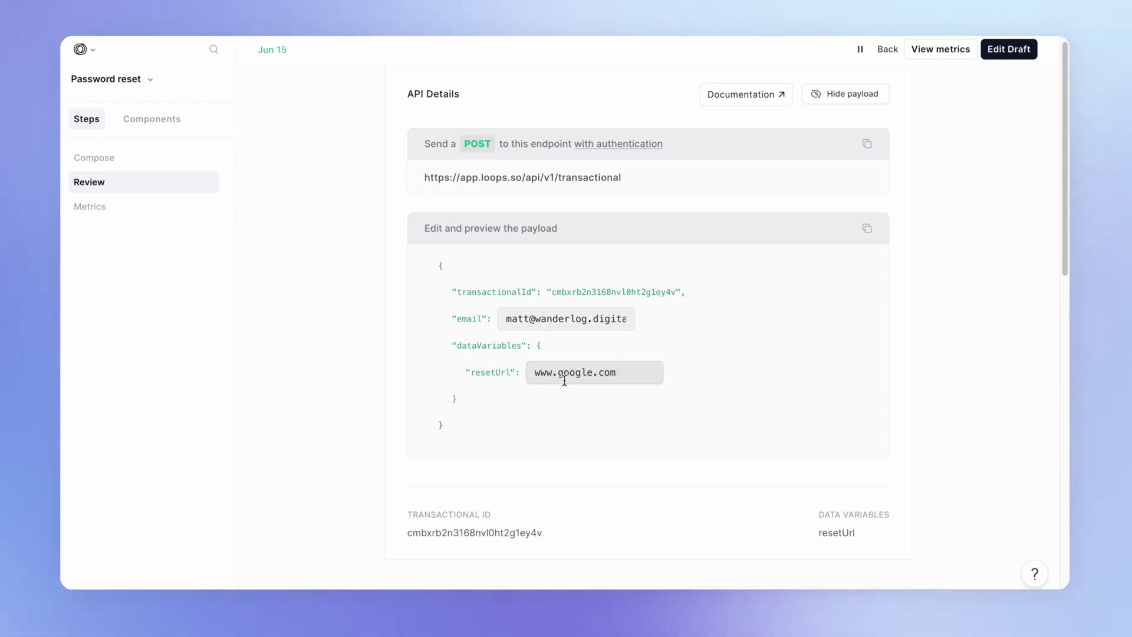
click(624, 407)
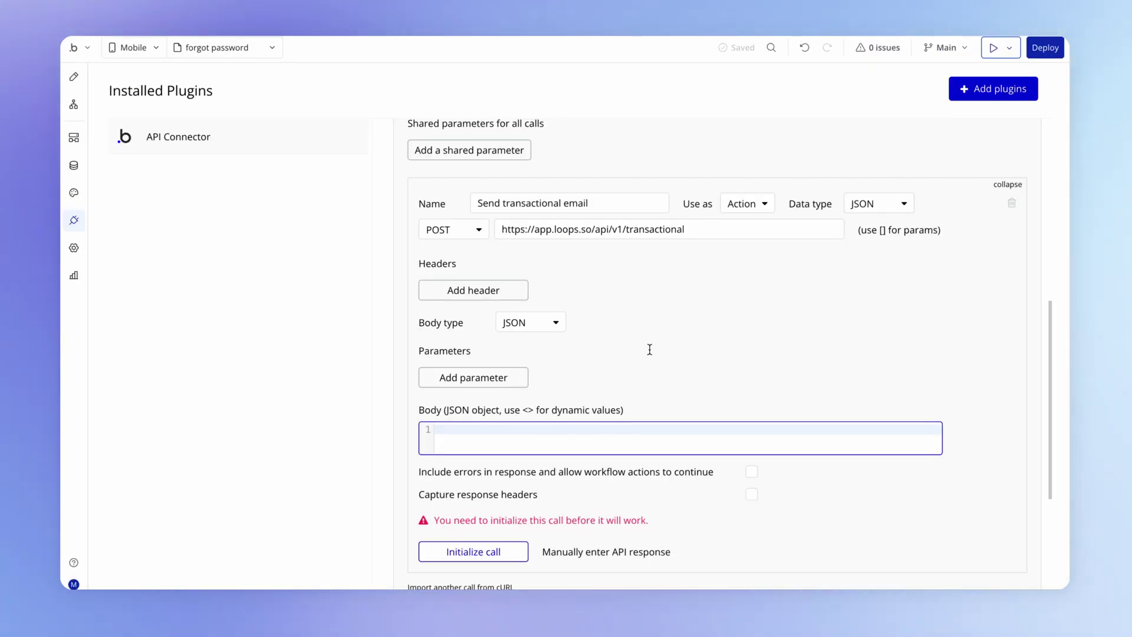
- Paste the Loops JSON payload into the Send transactional email call body and save it
key(ctrl+v)
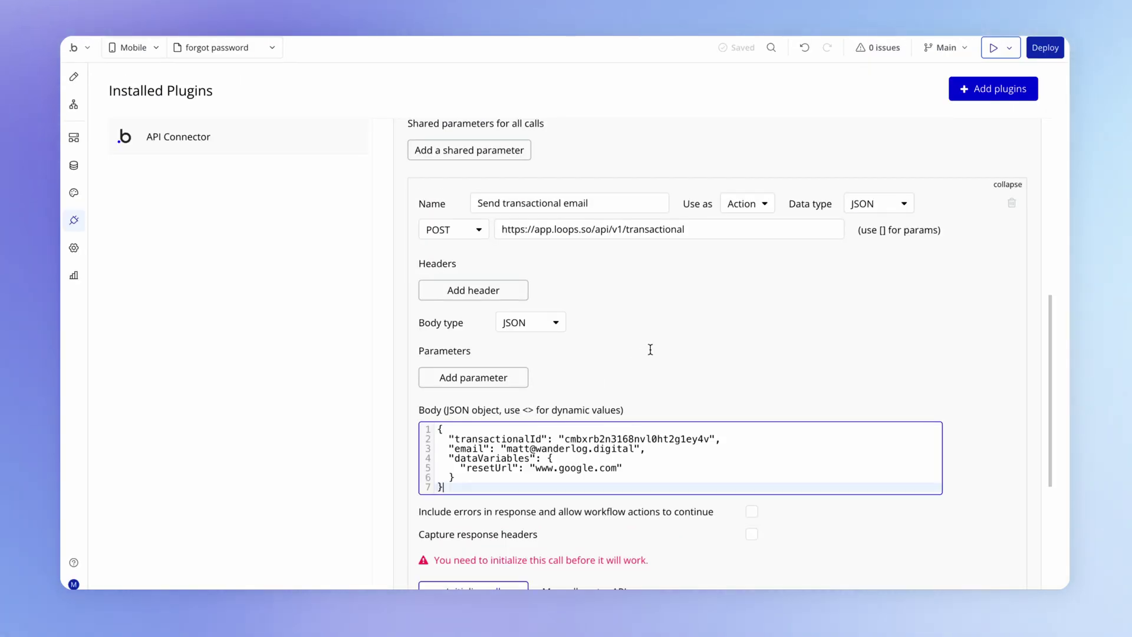
scroll(651, 349, down, 1)
click(678, 339)
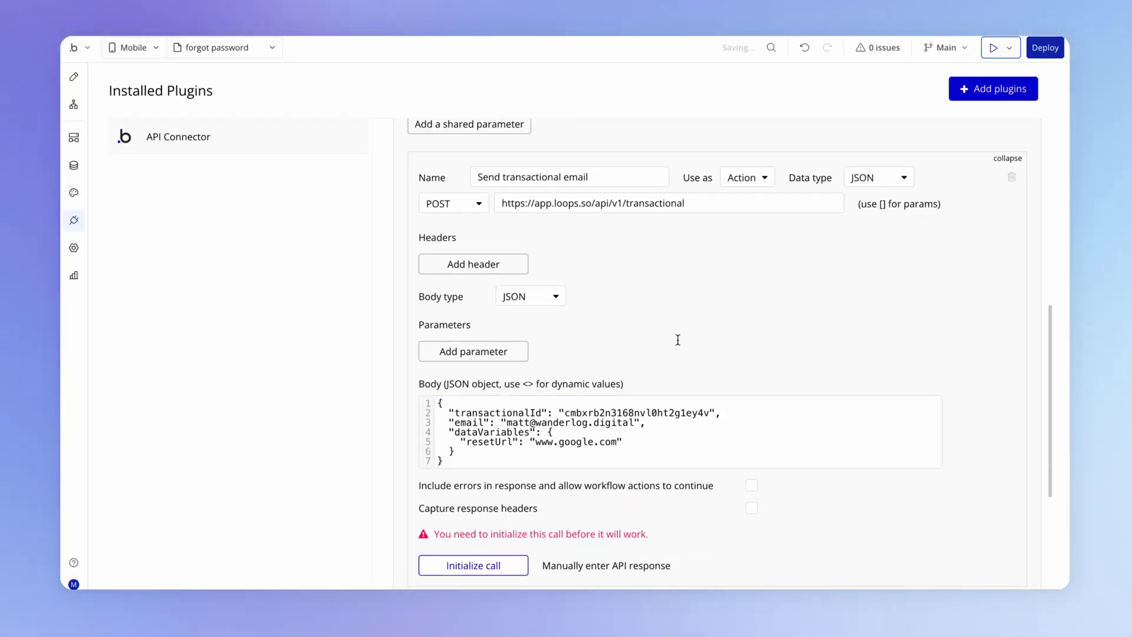
scroll(536, 427, down, 1)
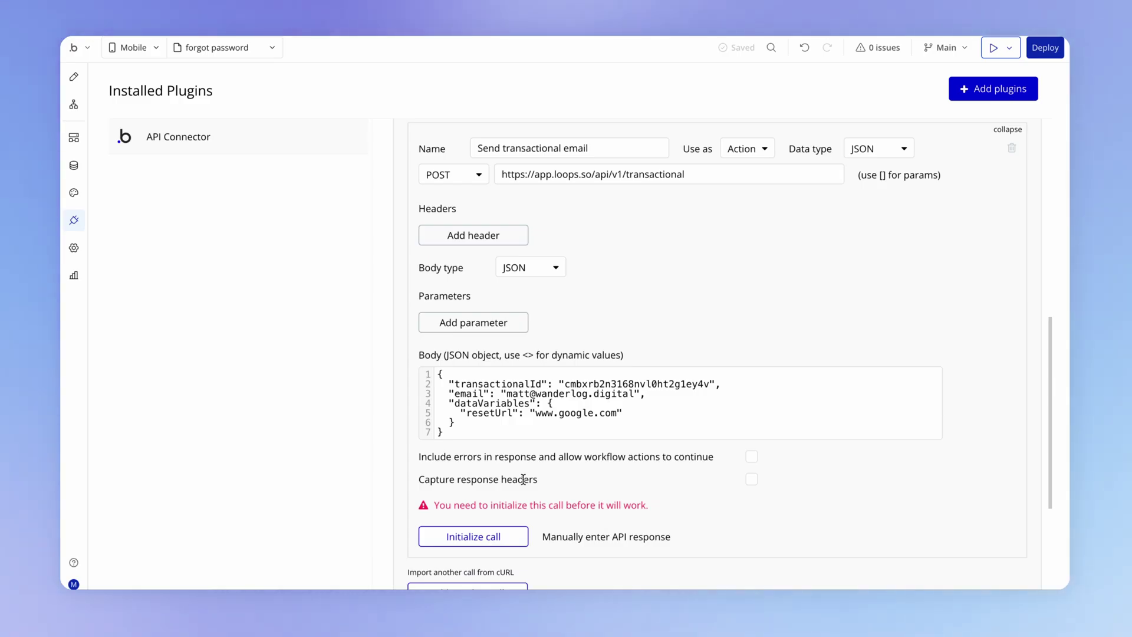
- Initialize the call, which fails with a 401 Invalid API key error, and dismiss it
click(498, 541)
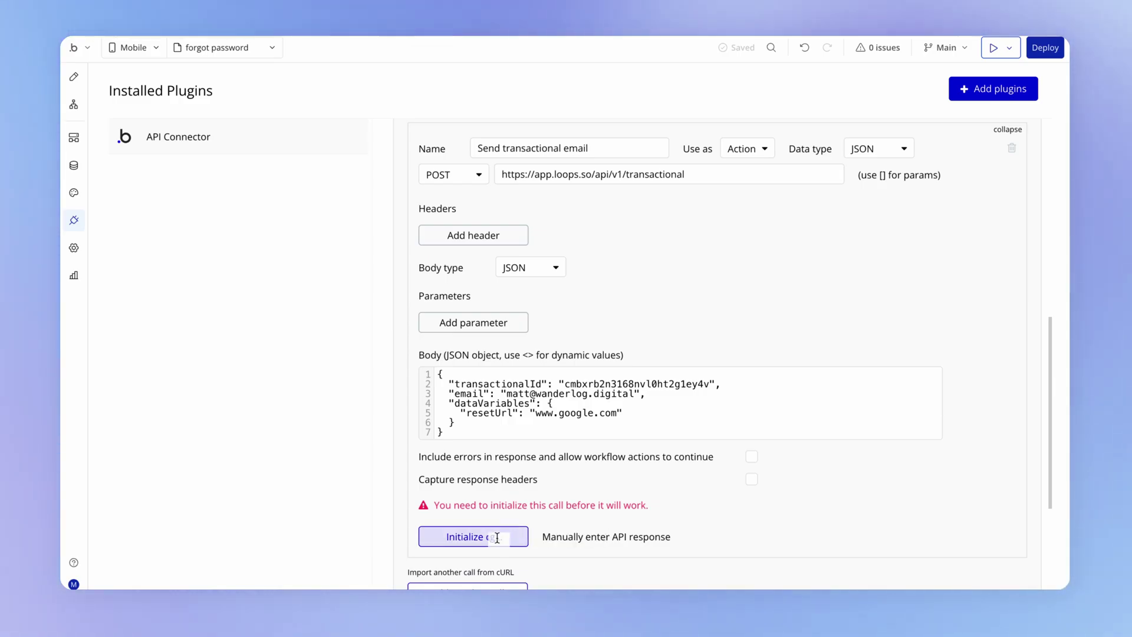
drag(393, 207, 328, 200)
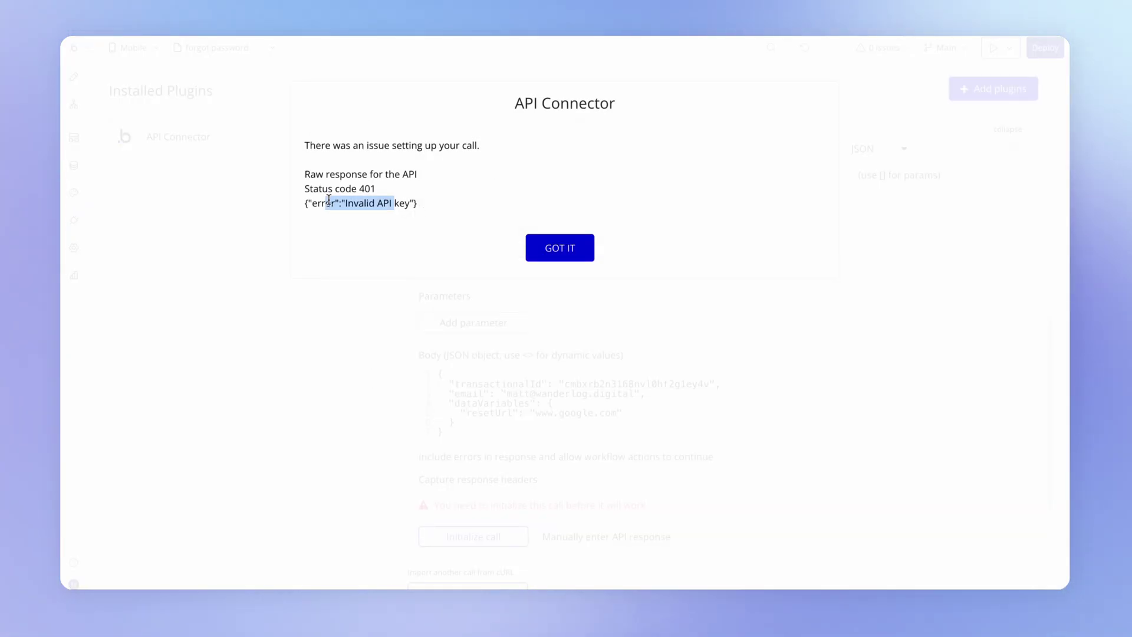
click(560, 247)
scroll(612, 336, up, 3)
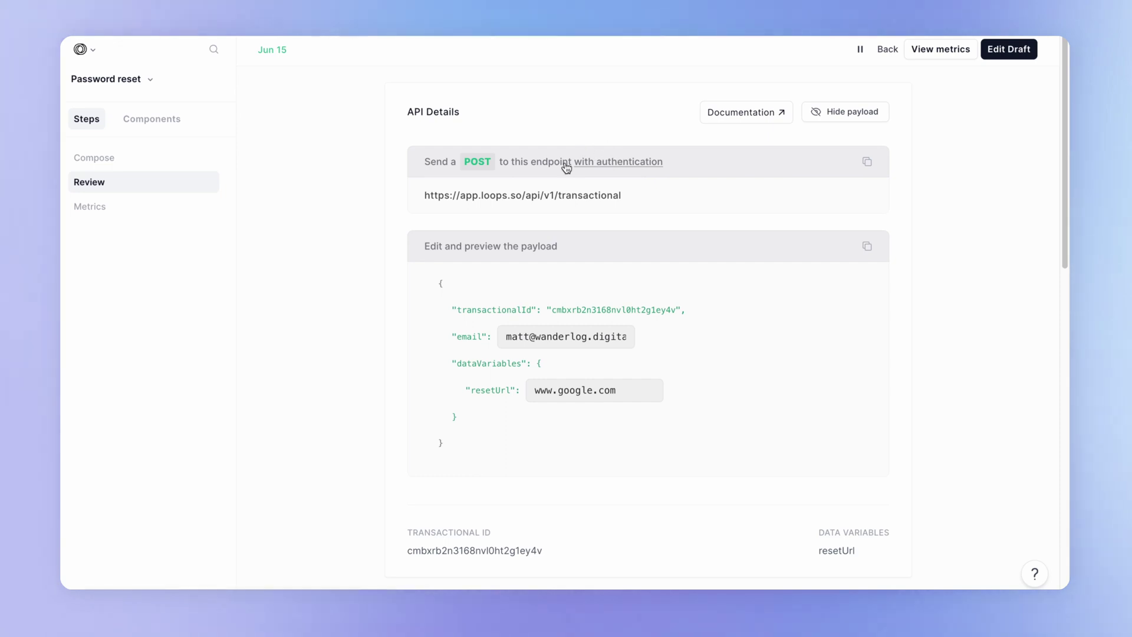
- Read the Loops API authentication steps in the docs
click(619, 164)
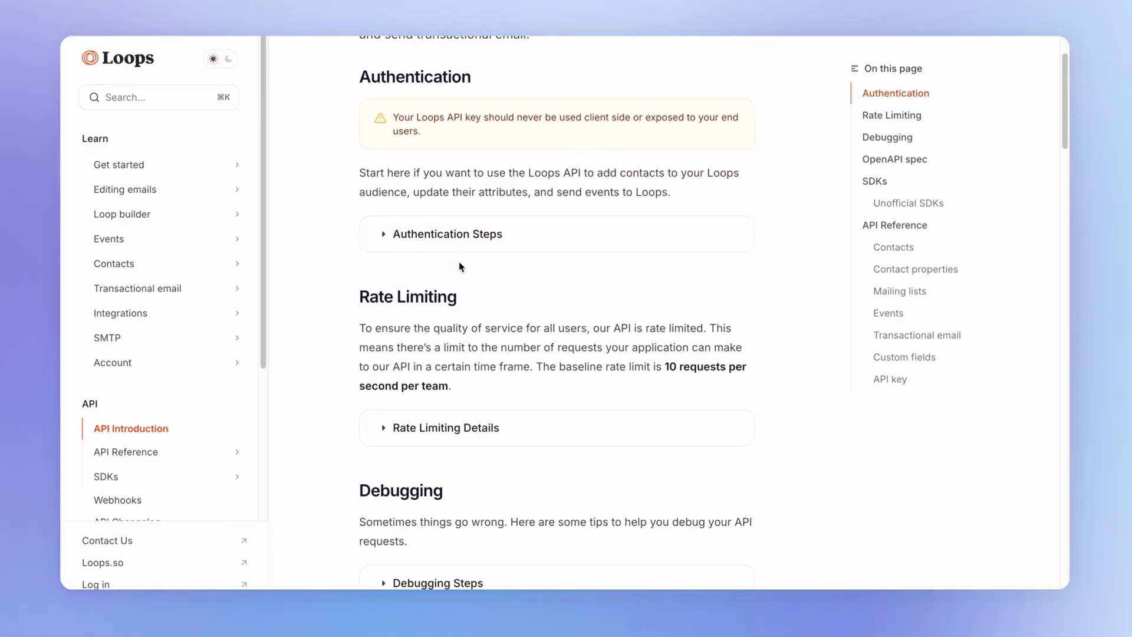
click(536, 234)
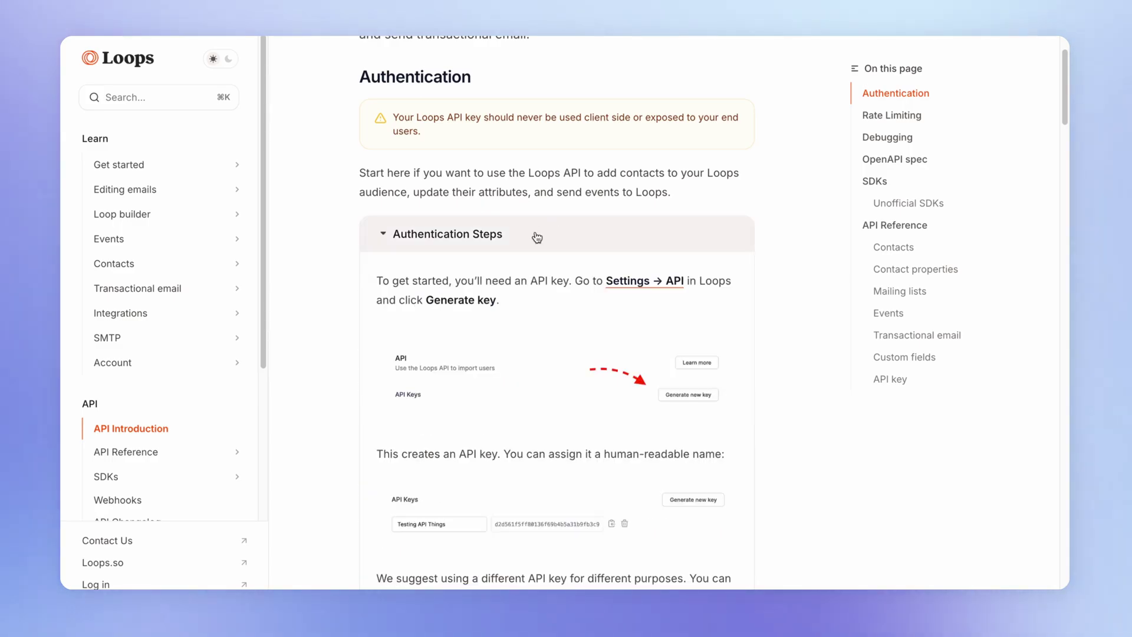
scroll(601, 259, down, 1)
scroll(672, 274, down, 1)
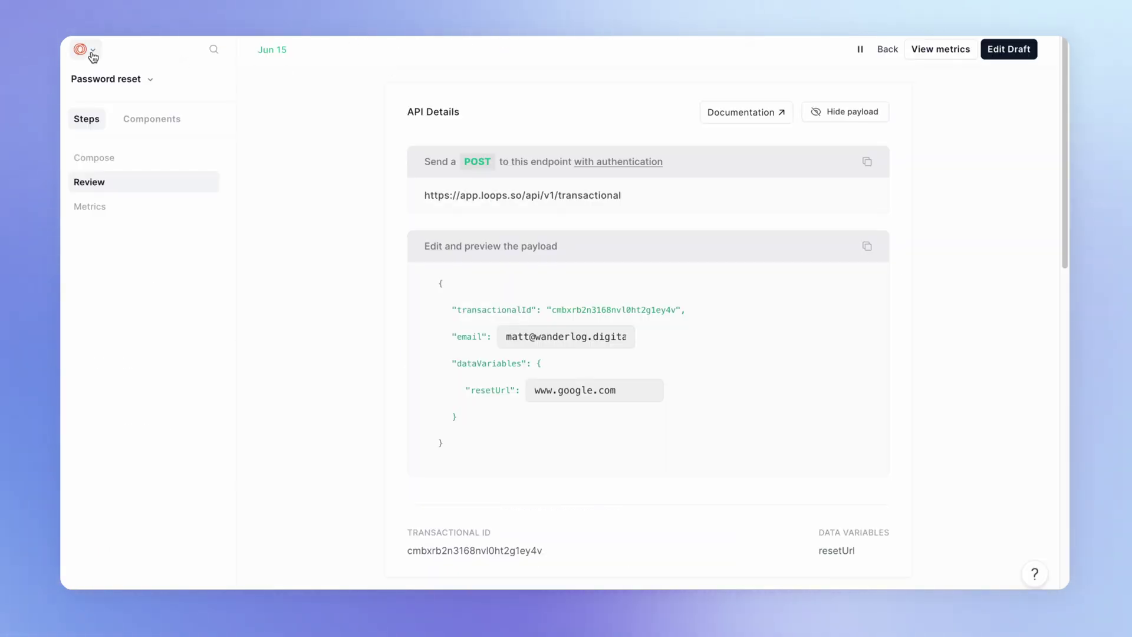
- Copy the Wanderlog app API key from Loops Settings > API
click(93, 56)
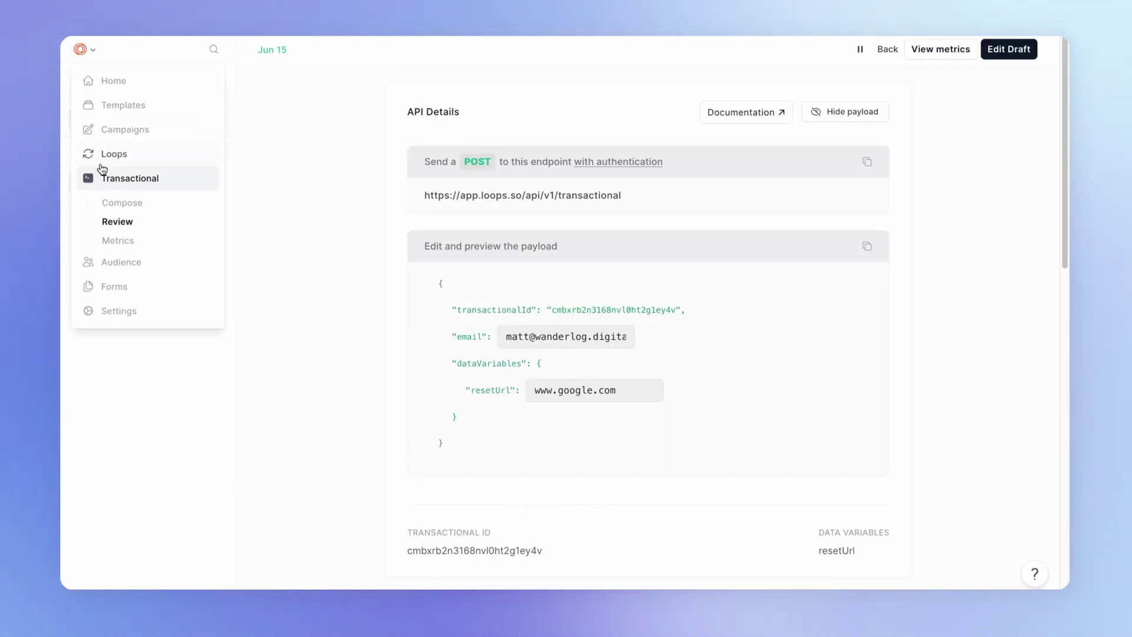
click(131, 310)
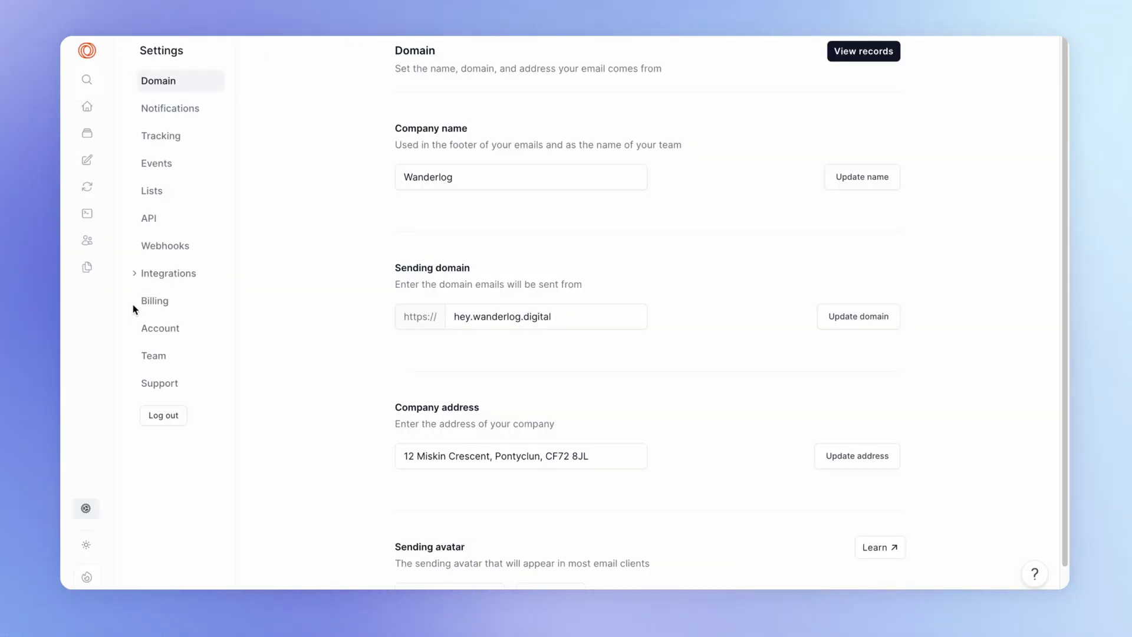
click(146, 223)
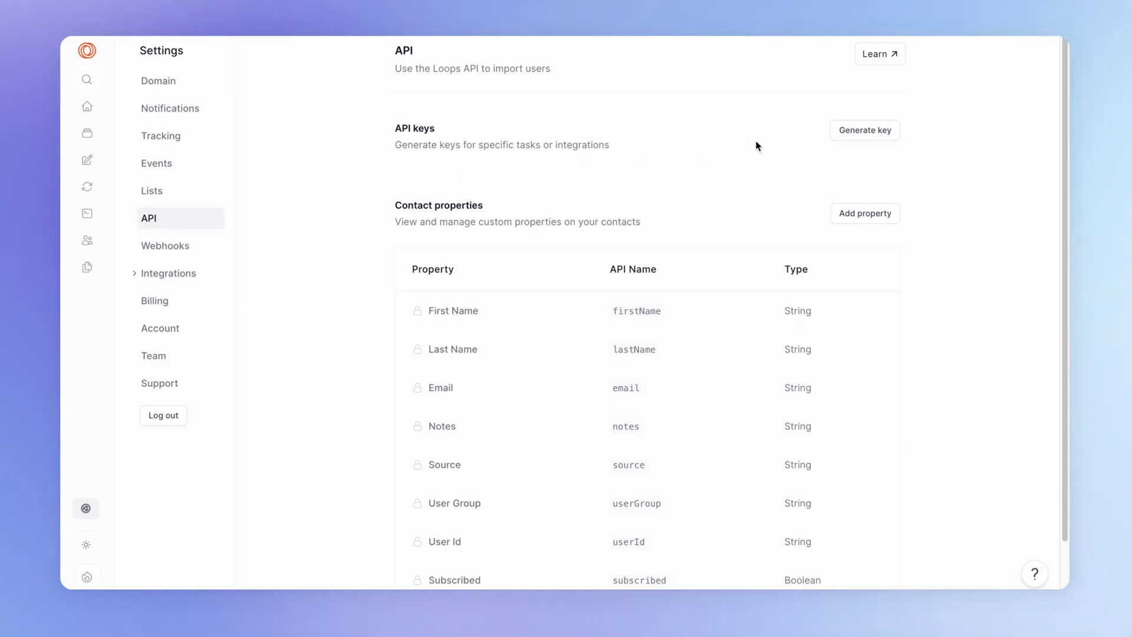
click(728, 244)
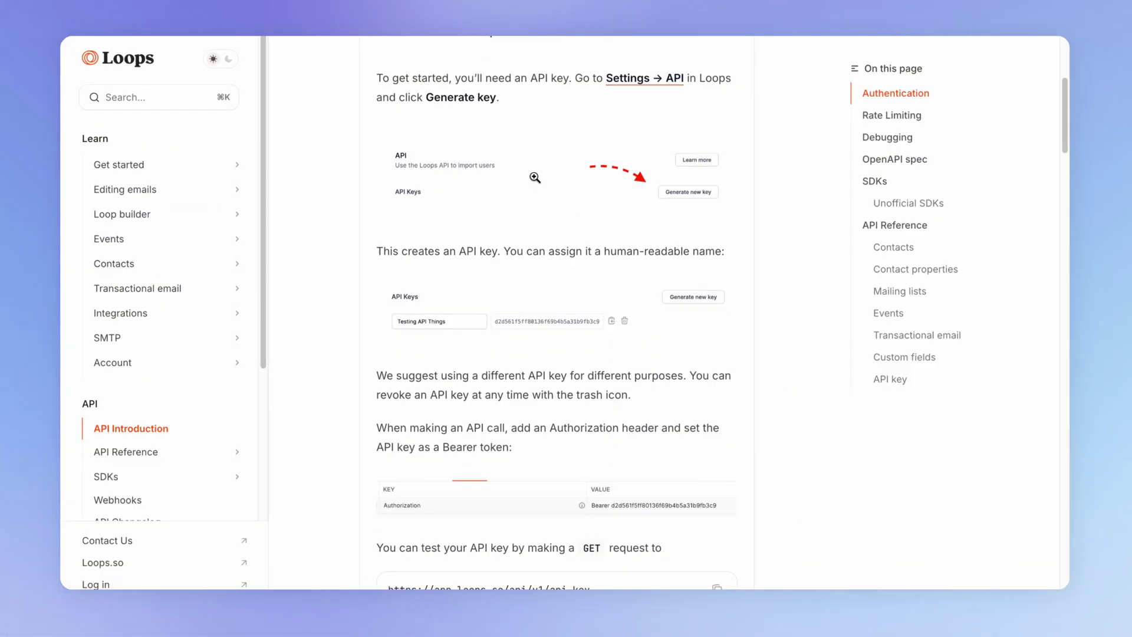
- Scroll the API Introduction docs to the Authorization header Bearer token example
scroll(614, 318, down, 3)
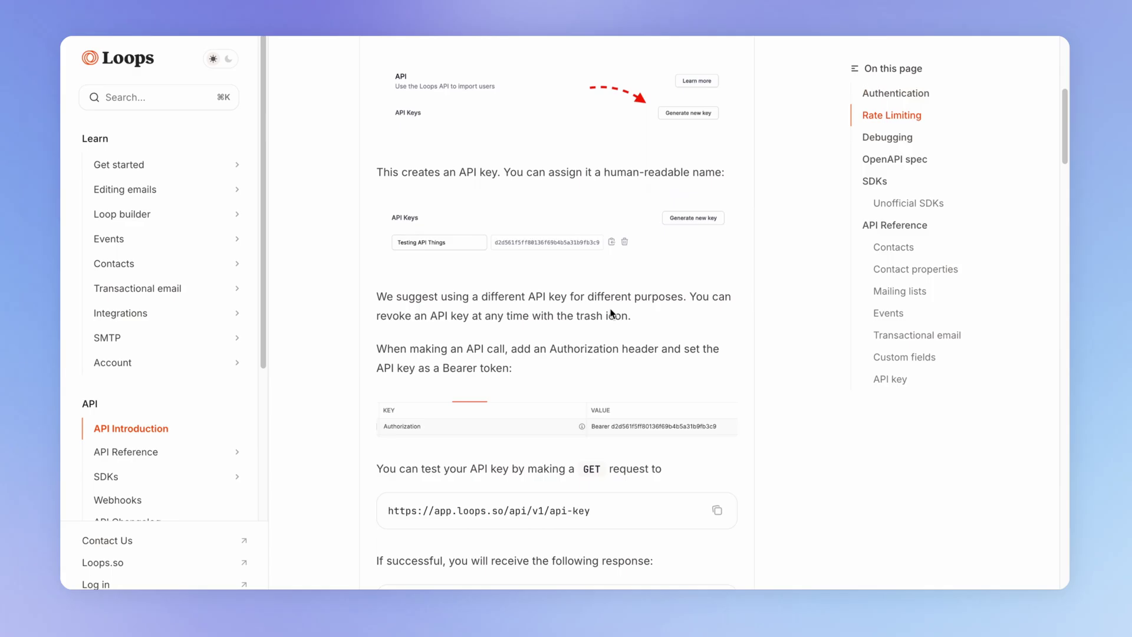
scroll(614, 318, down, 1)
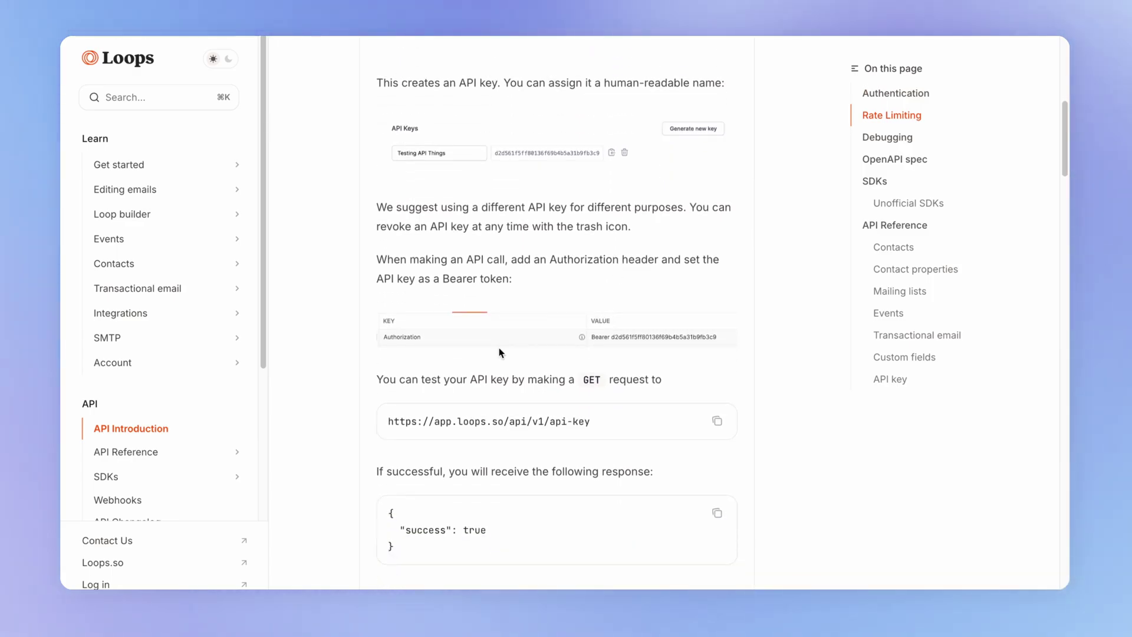
scroll(499, 352, up, 5)
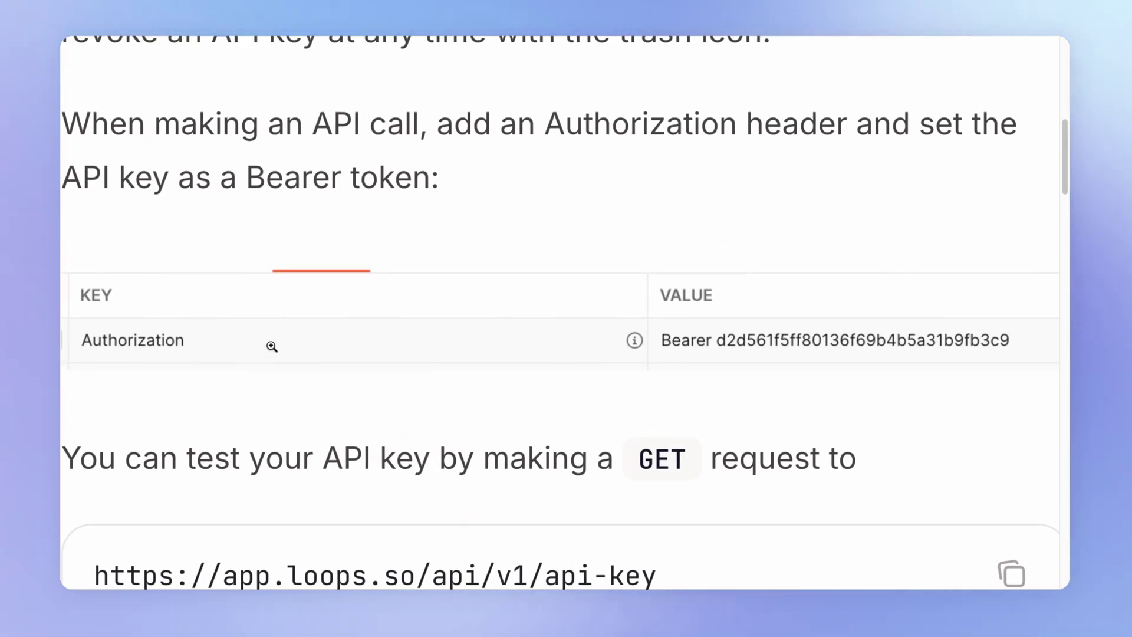
scroll(271, 346, left, 2)
scroll(303, 336, right, 5)
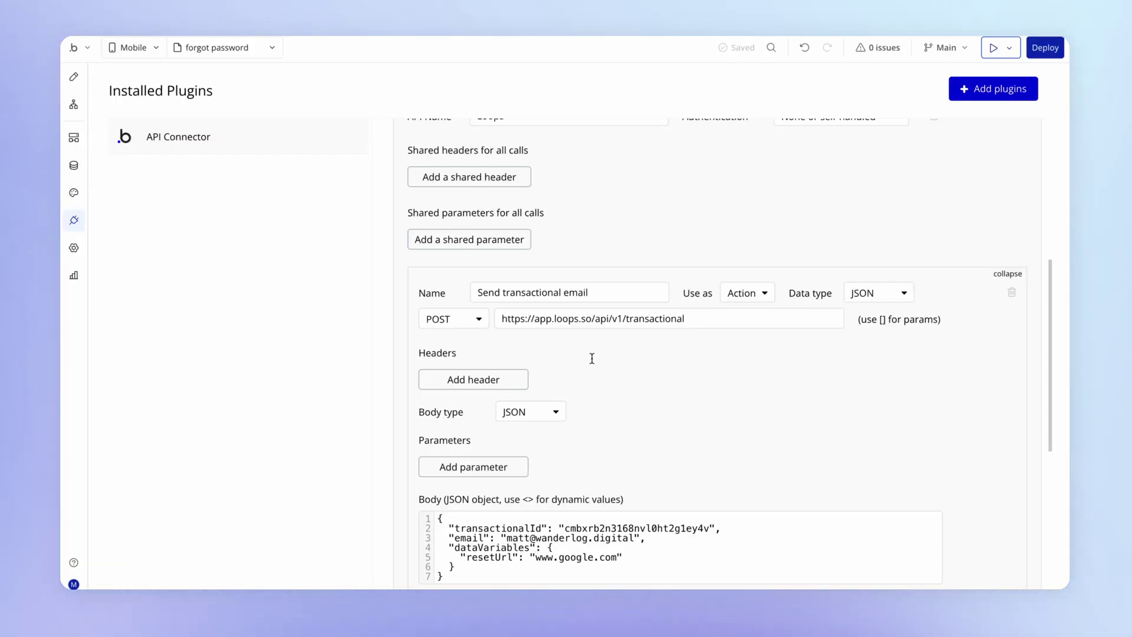
- Add an Authorization header with value 'Bearer' plus the pasted API key, then initialize successfully
scroll(591, 357, down, 3)
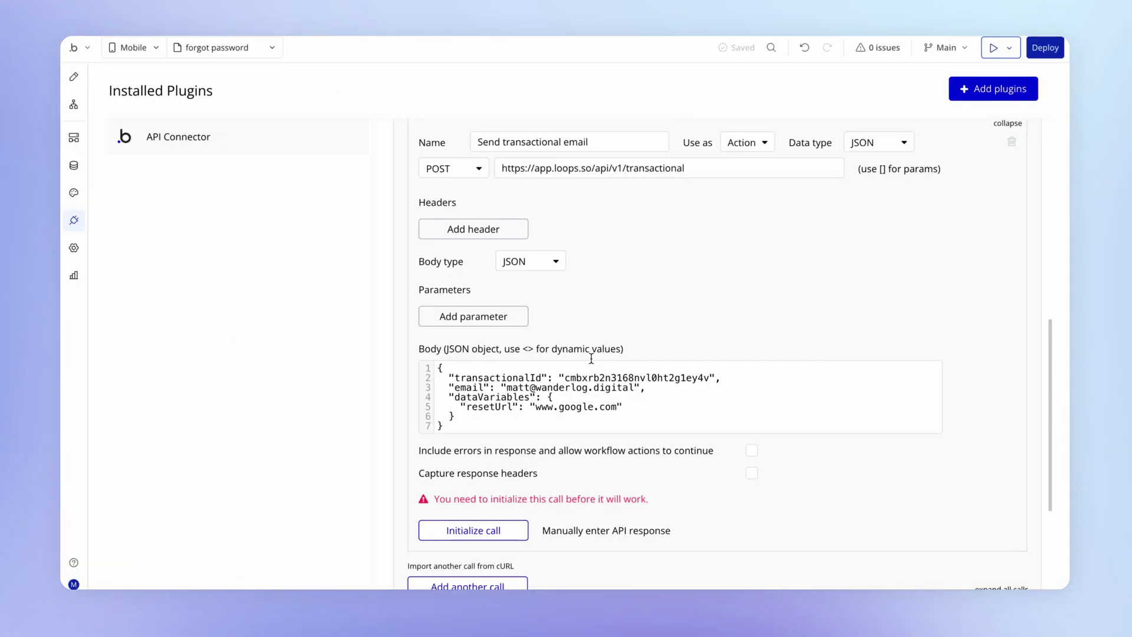
click(499, 234)
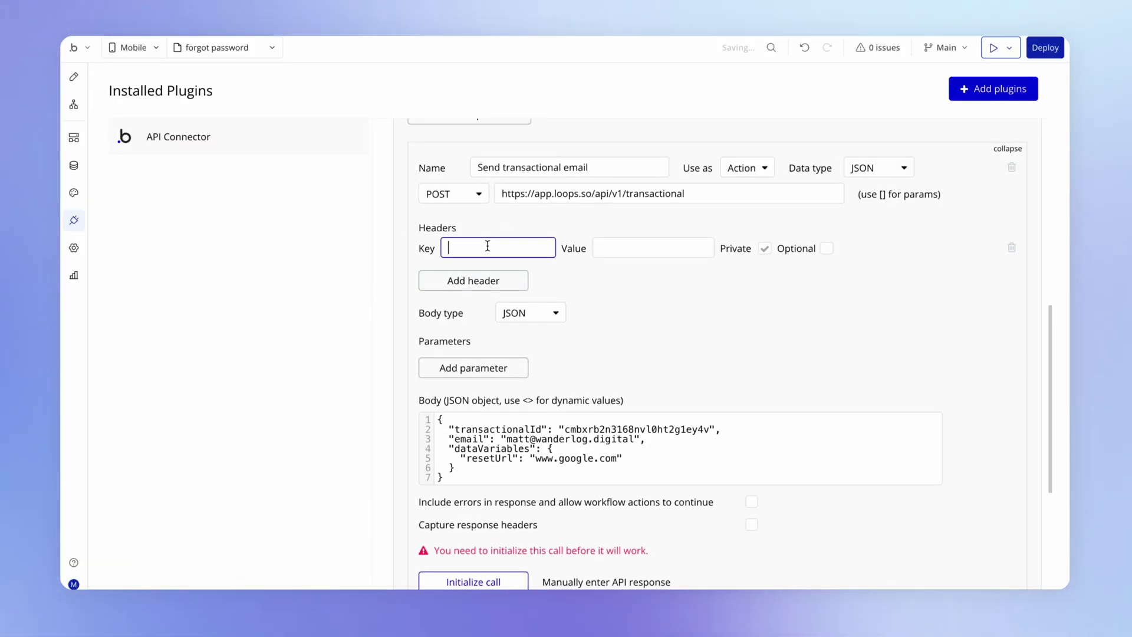
click(638, 250)
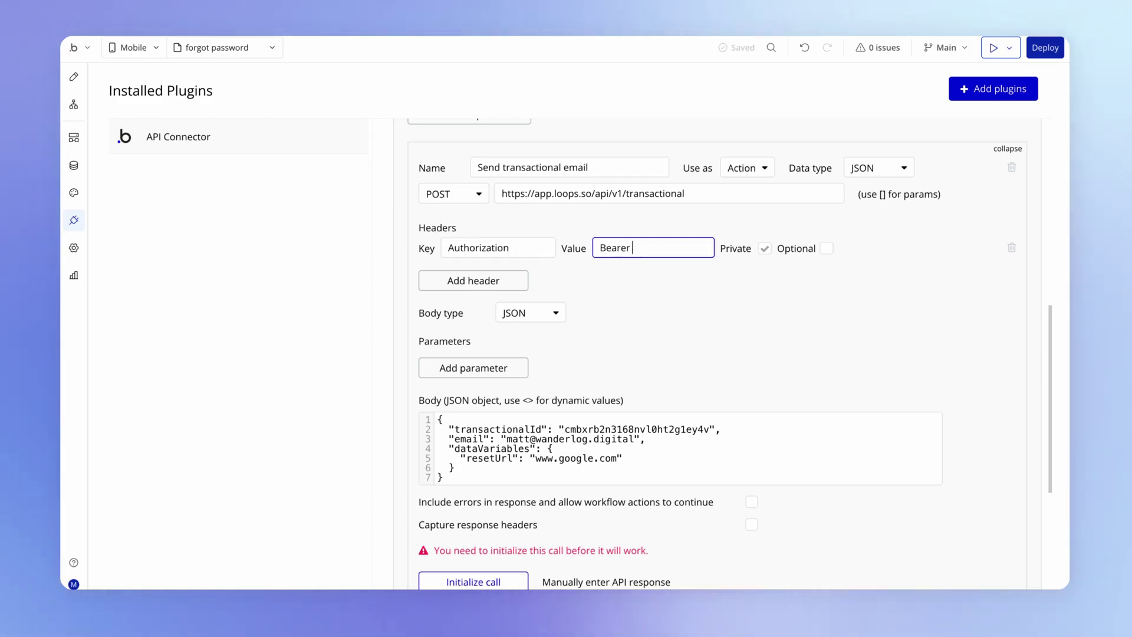
text(Bearer)
key(ctrl+v)
click(673, 284)
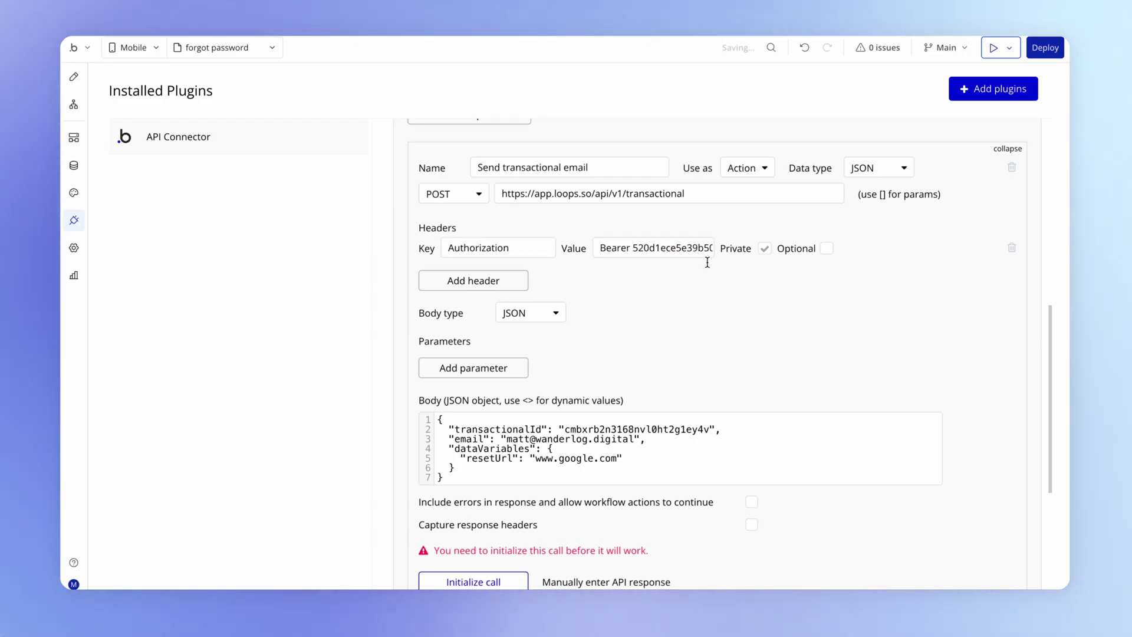
scroll(708, 262, down, 1)
click(493, 527)
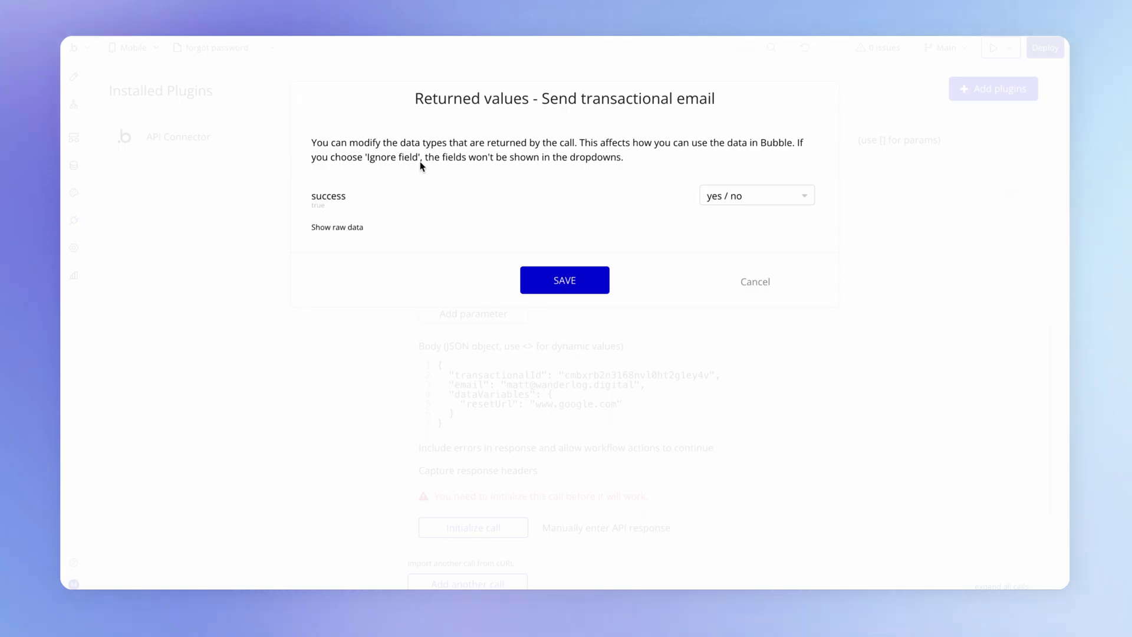
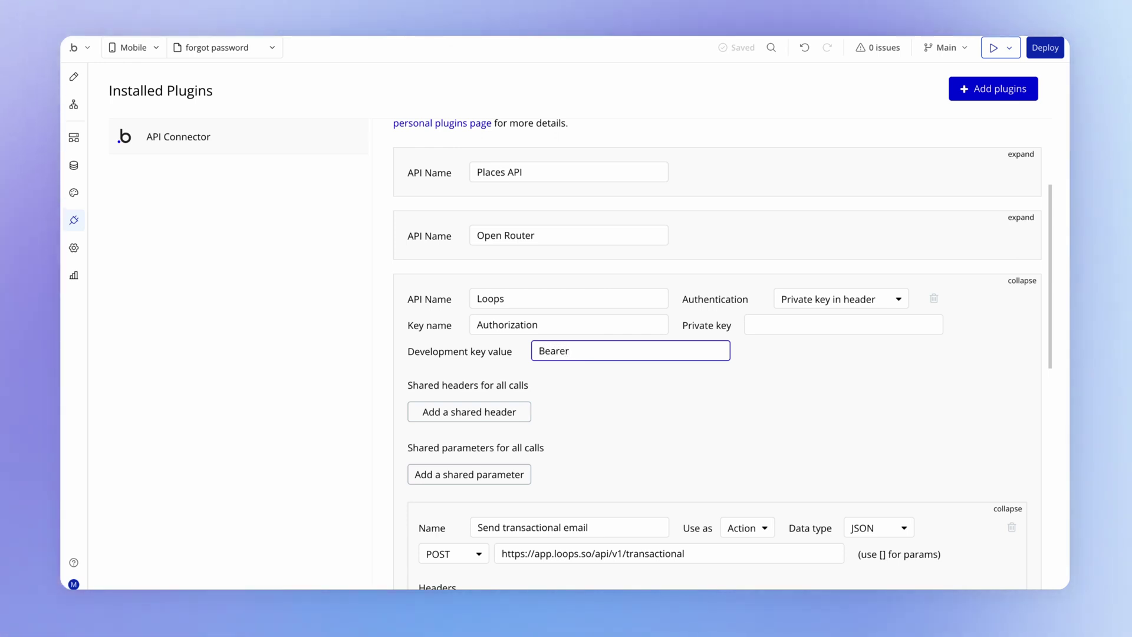
- Add the Loops API key after 'Bearer' in both the Development key value and Private key fields
key(ctrl+v)
click(511, 358)
click(806, 329)
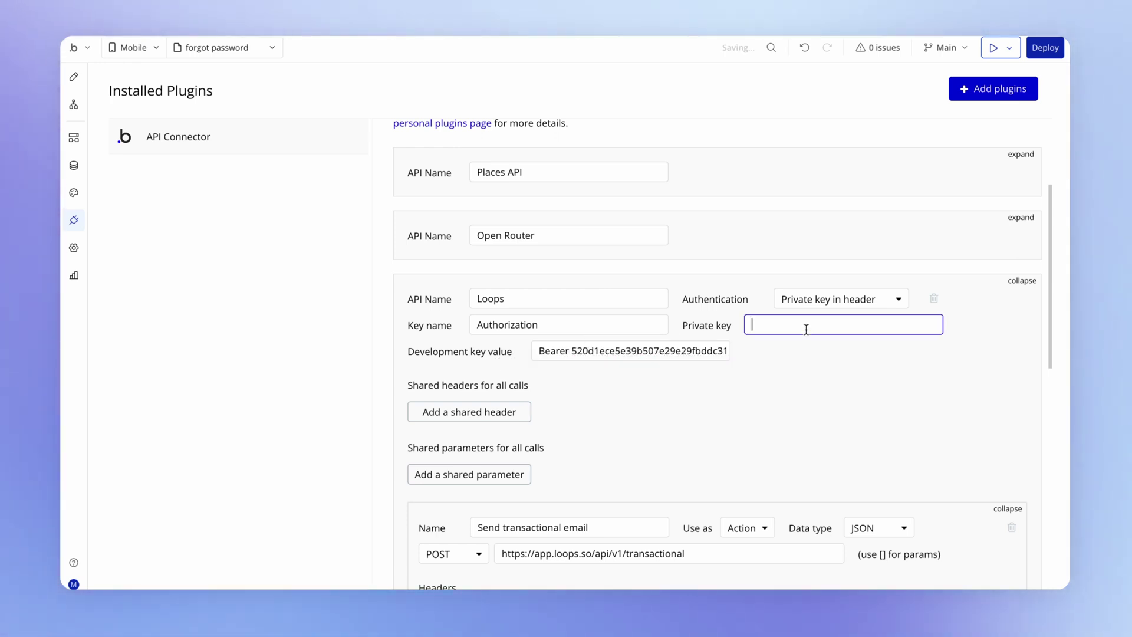
text(Bearer)
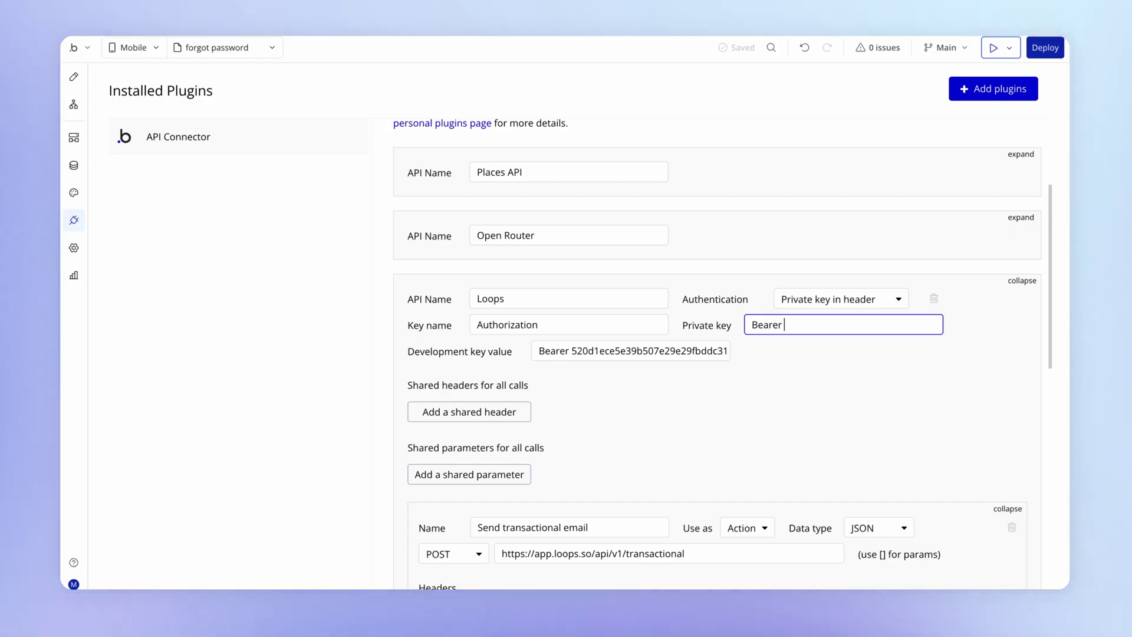
key(ctrl+v)
click(779, 373)
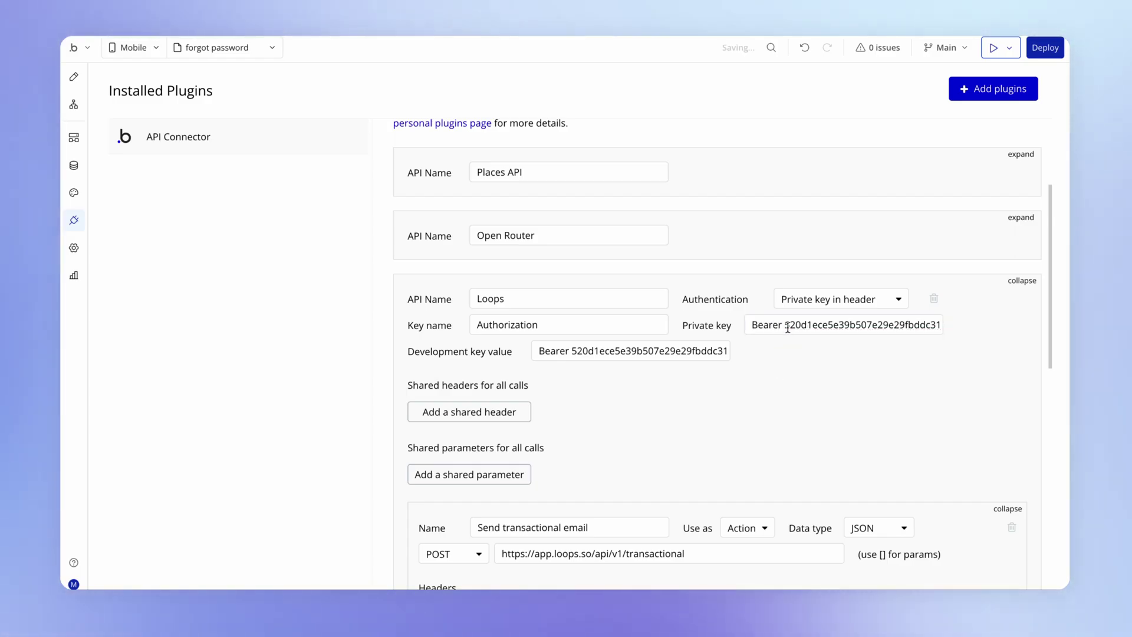
double_click(787, 328)
double_click(658, 351)
- Change the recipient email domain to thinkitbuildit.co, reinitialize the call, and save the returned values
scroll(685, 415, down, 4)
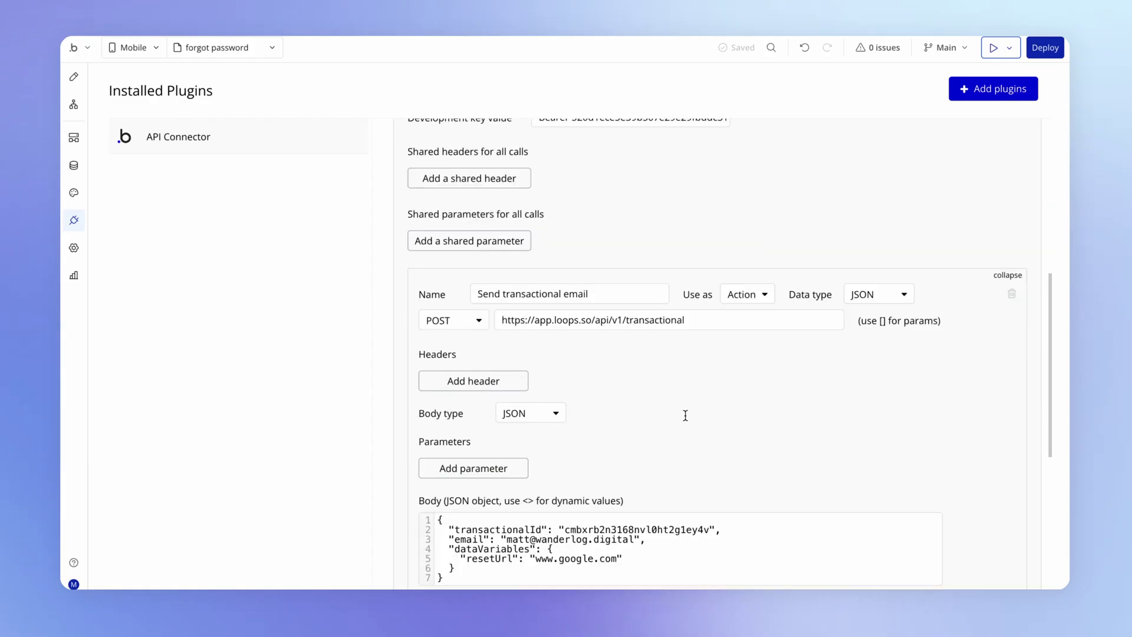
scroll(685, 415, down, 3)
click(629, 374)
drag(632, 374, 563, 373)
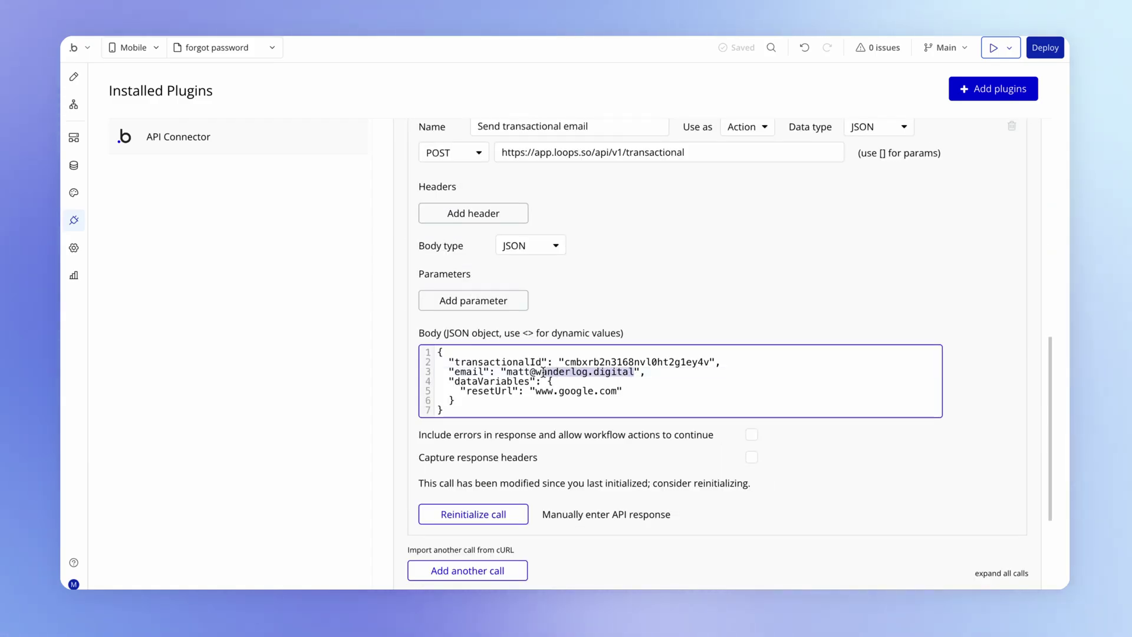
key(BackSpace)
text(thinkitbuildit.co)
click(621, 388)
drag(631, 378, 506, 382)
click(506, 513)
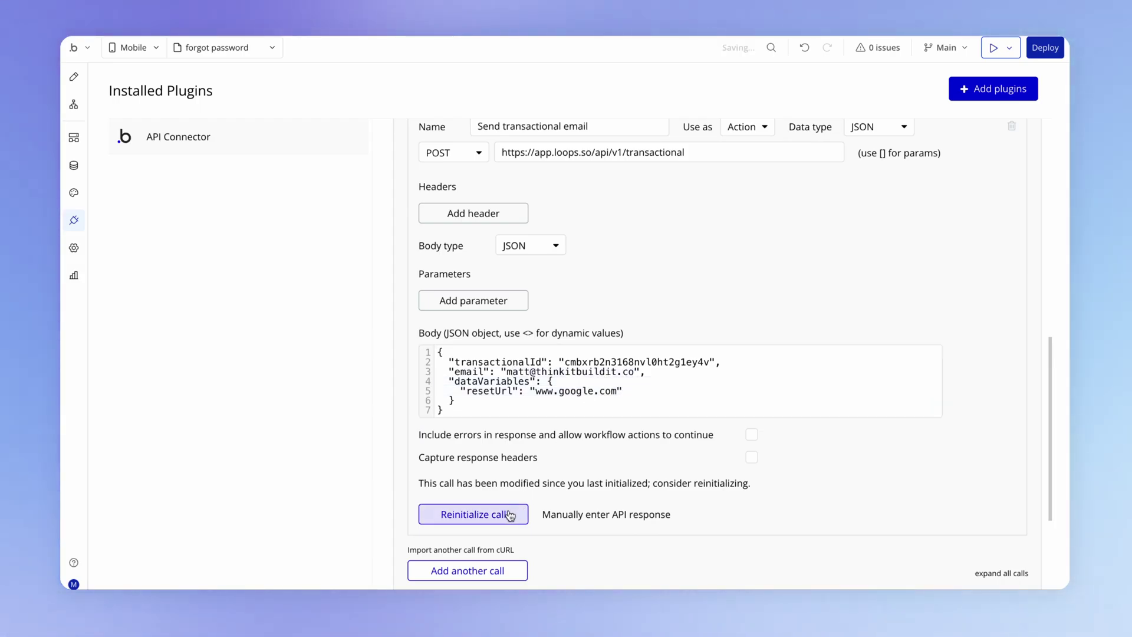
click(582, 277)
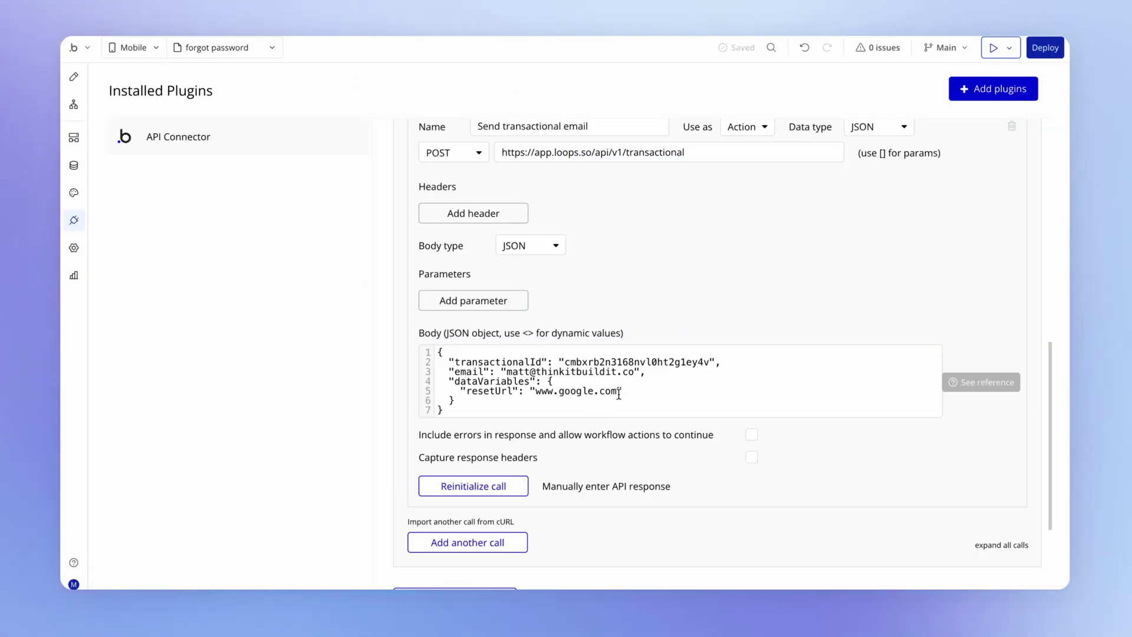
drag(618, 393, 564, 393)
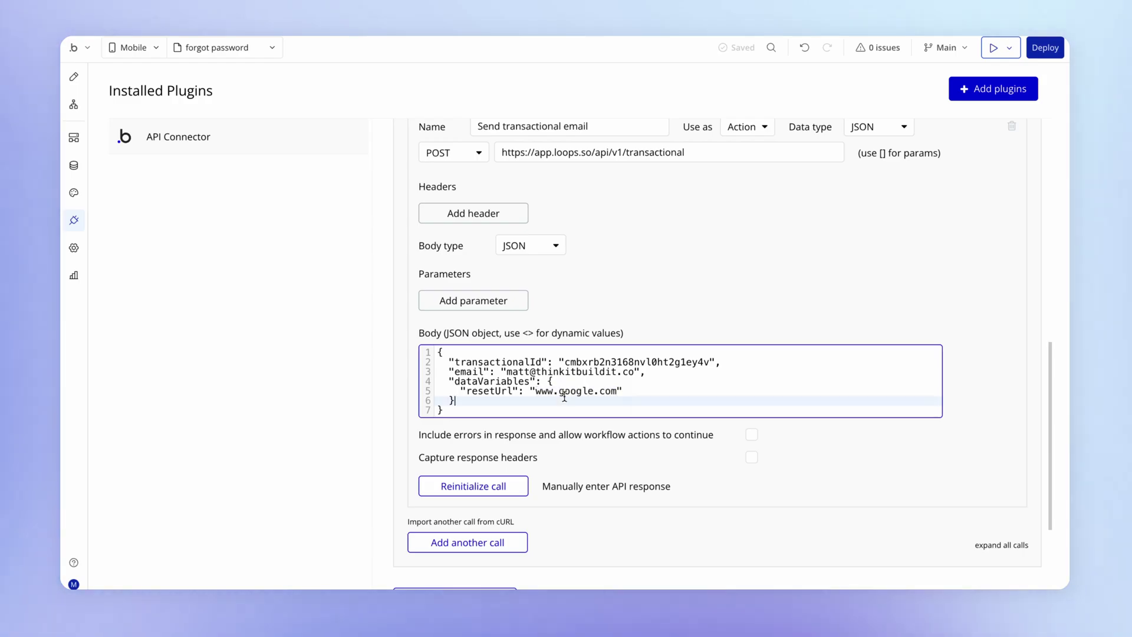
double_click(570, 393)
text(bubble)
key(Delete)
key(Delete)
key(Delete)
key(Delete)
text(.io)
click(493, 487)
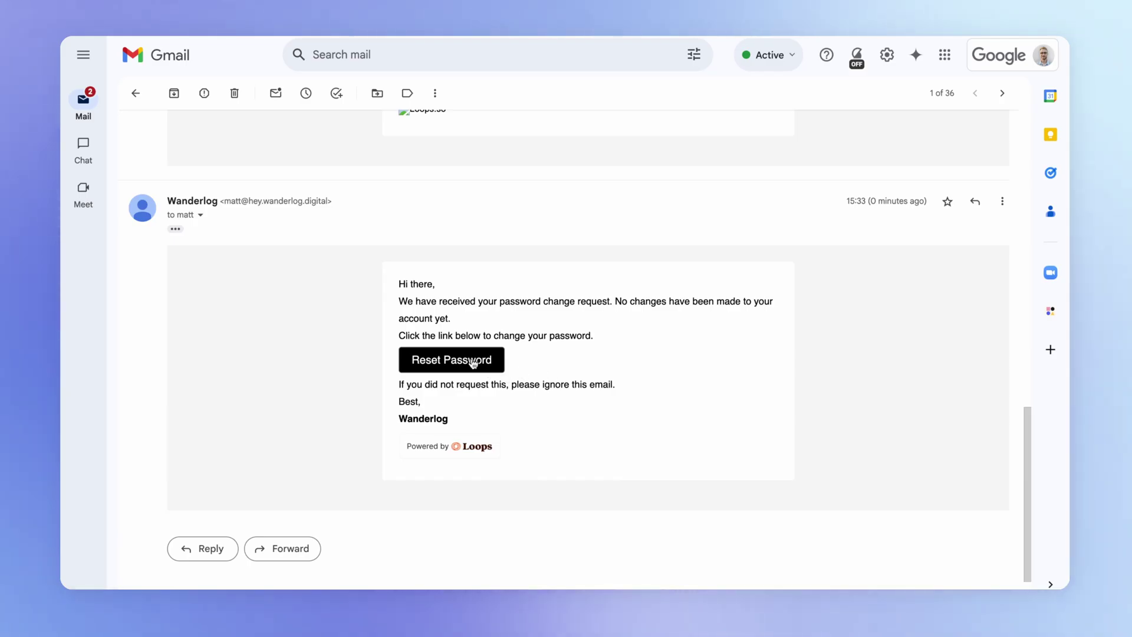
- Open the Loops email's Reset Password link and scroll the bubble.io homepage it opens
click(473, 361)
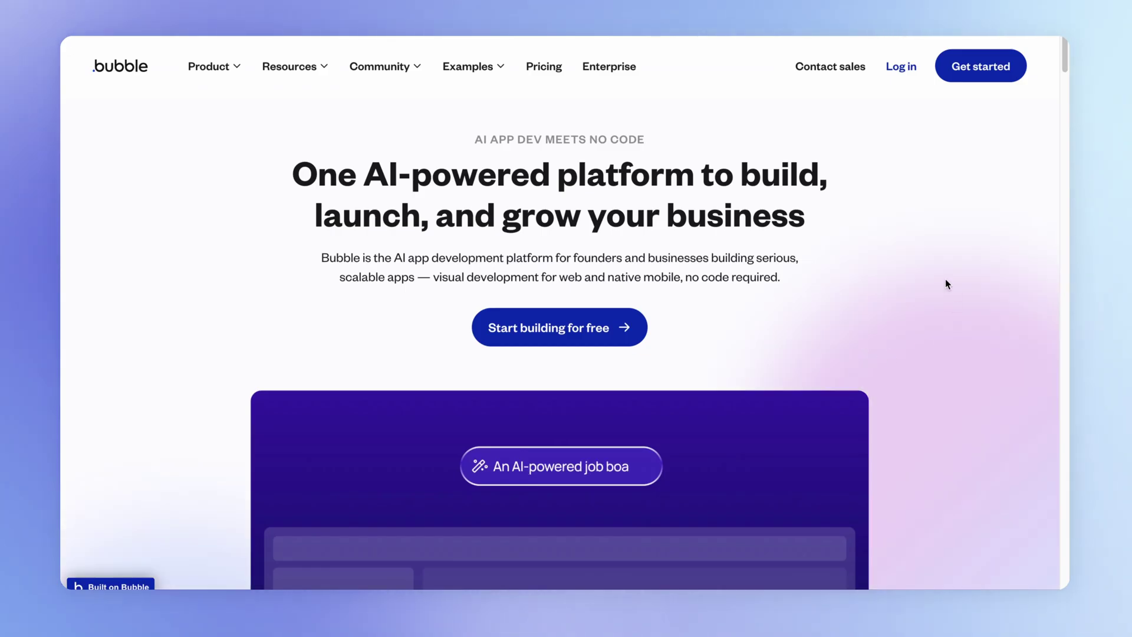
scroll(925, 278, down, 10)
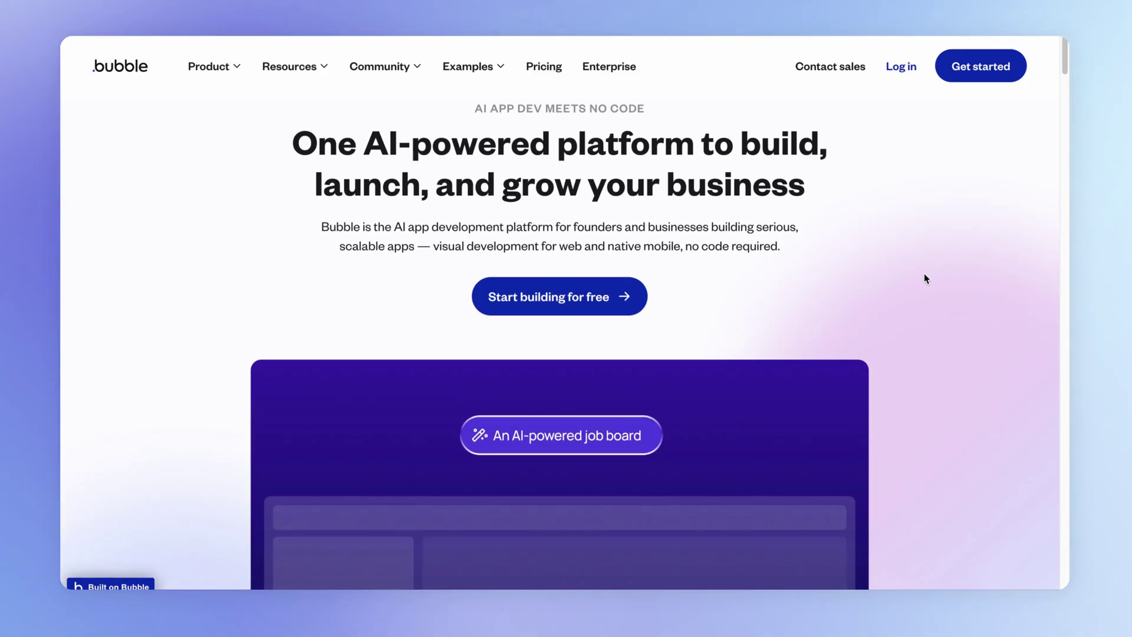
scroll(925, 278, down, 4)
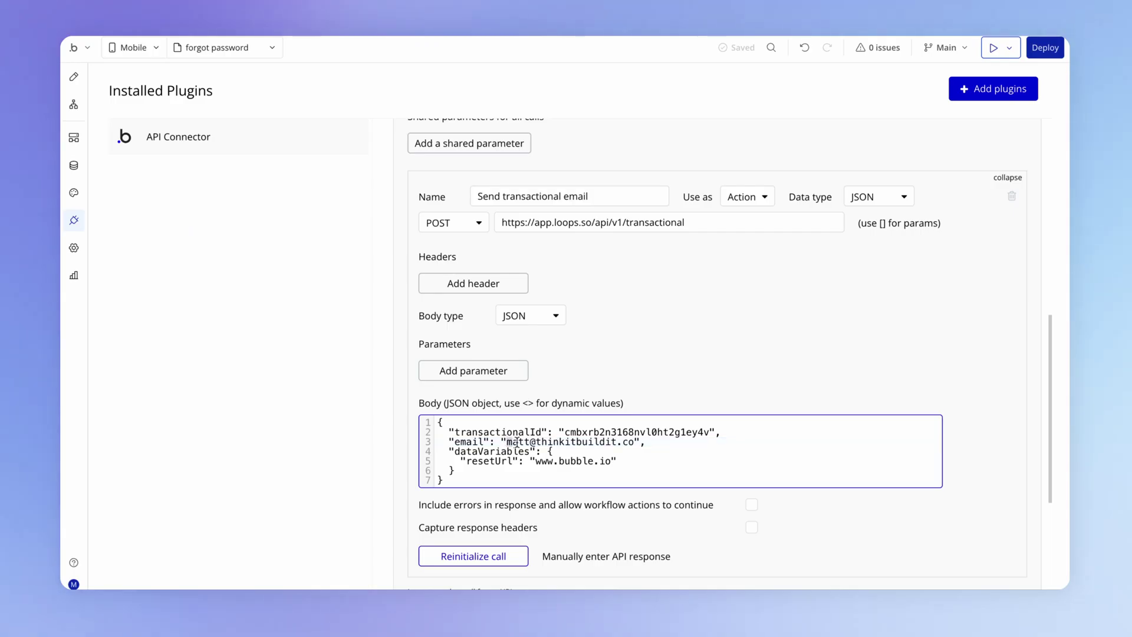
drag(517, 442, 647, 445)
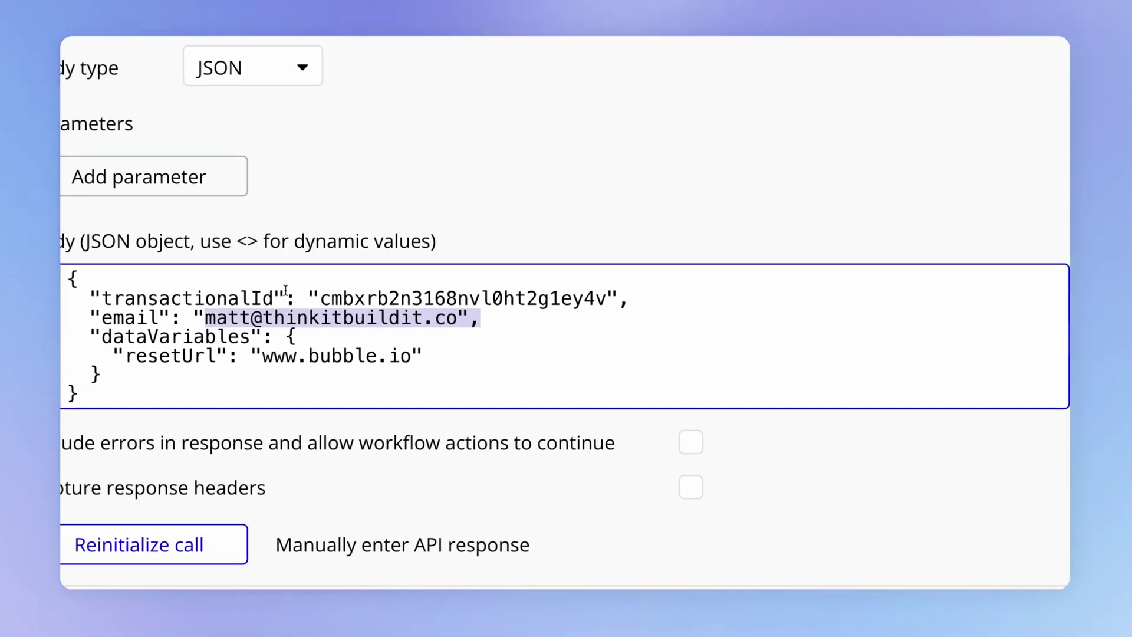
drag(354, 356, 497, 354)
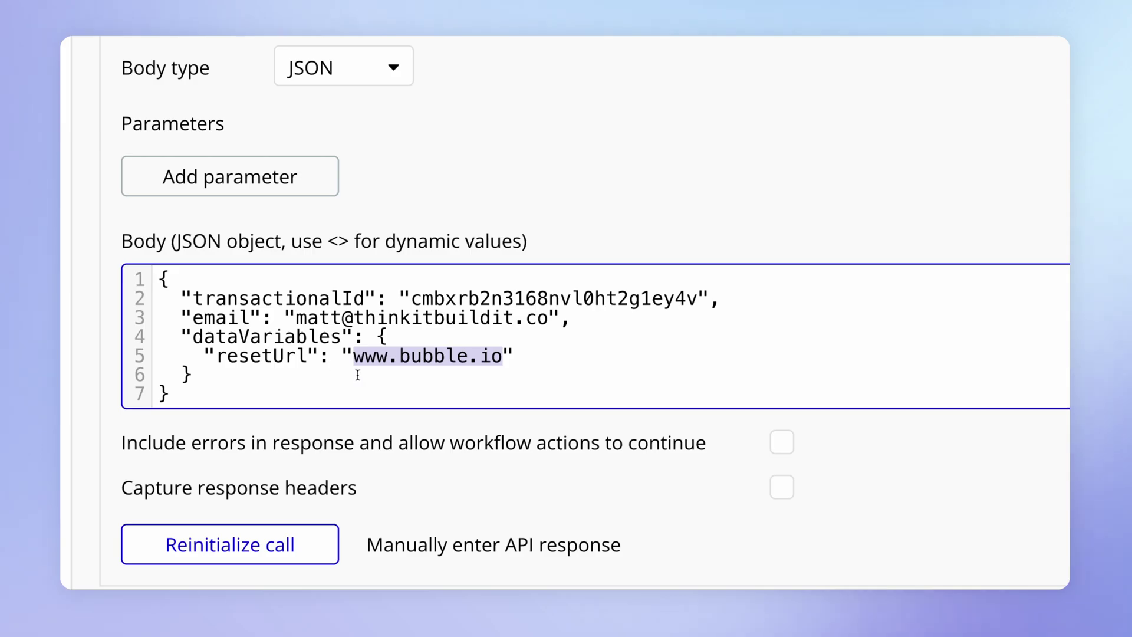
click(417, 358)
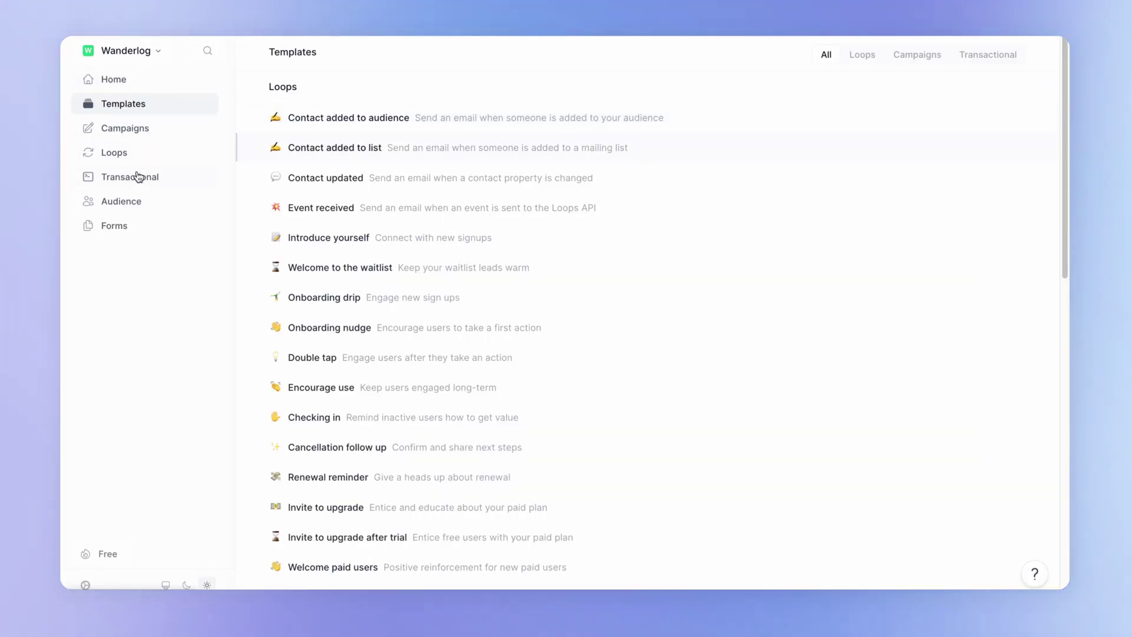
- Open a draft of the Password reset email and add blank lines after the greeting, first paragraph and instruction line
click(139, 177)
click(316, 148)
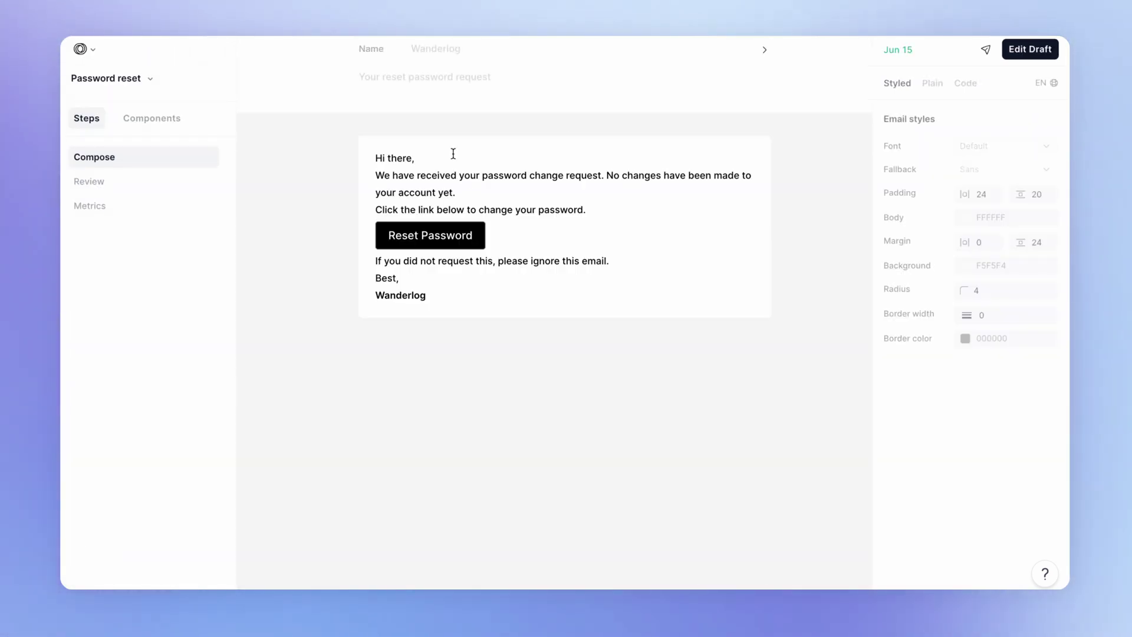
click(1013, 52)
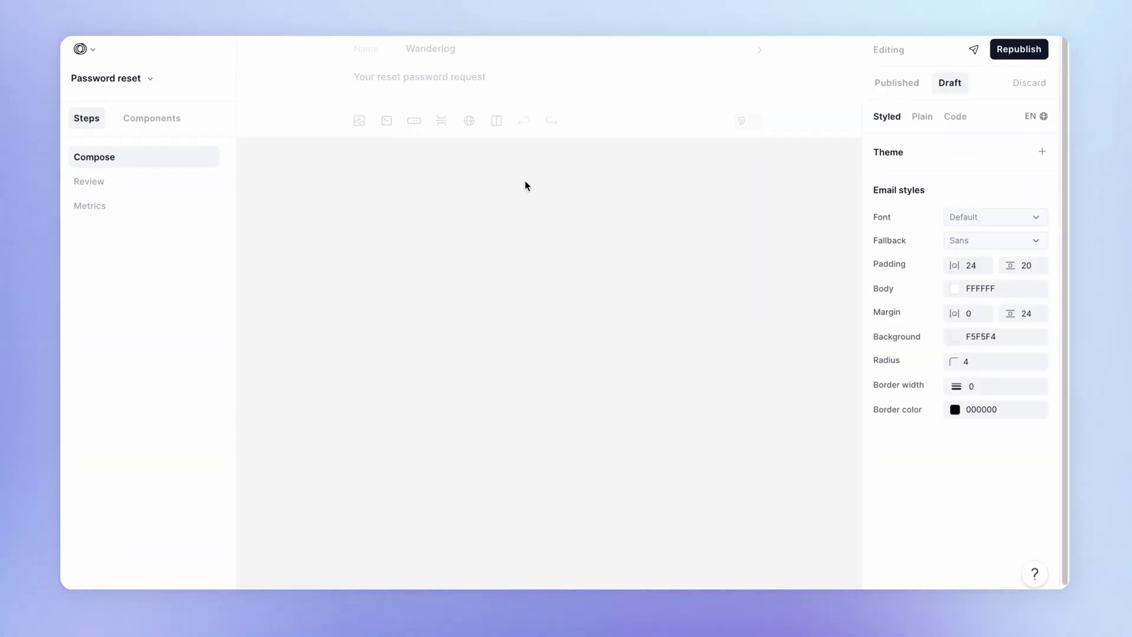
click(442, 180)
key(Return)
click(460, 225)
key(Return)
click(601, 273)
key(Return)
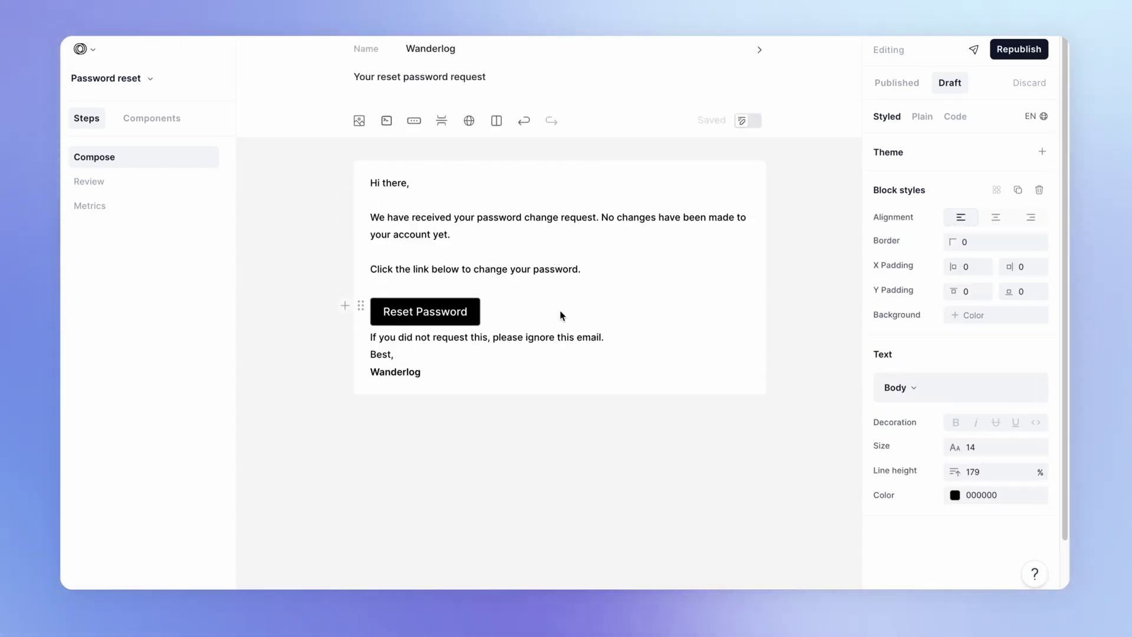
- Add blank lines below the Reset Password button and in the sign-off, then republish the email
click(560, 316)
key(Return)
click(443, 370)
key(Return)
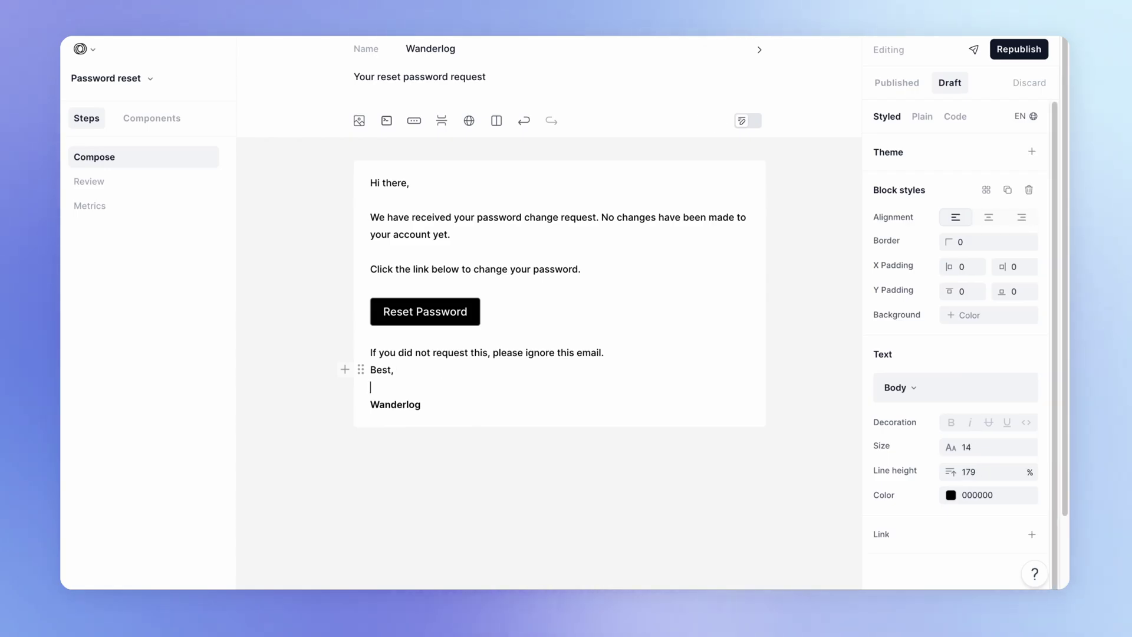
click(1017, 54)
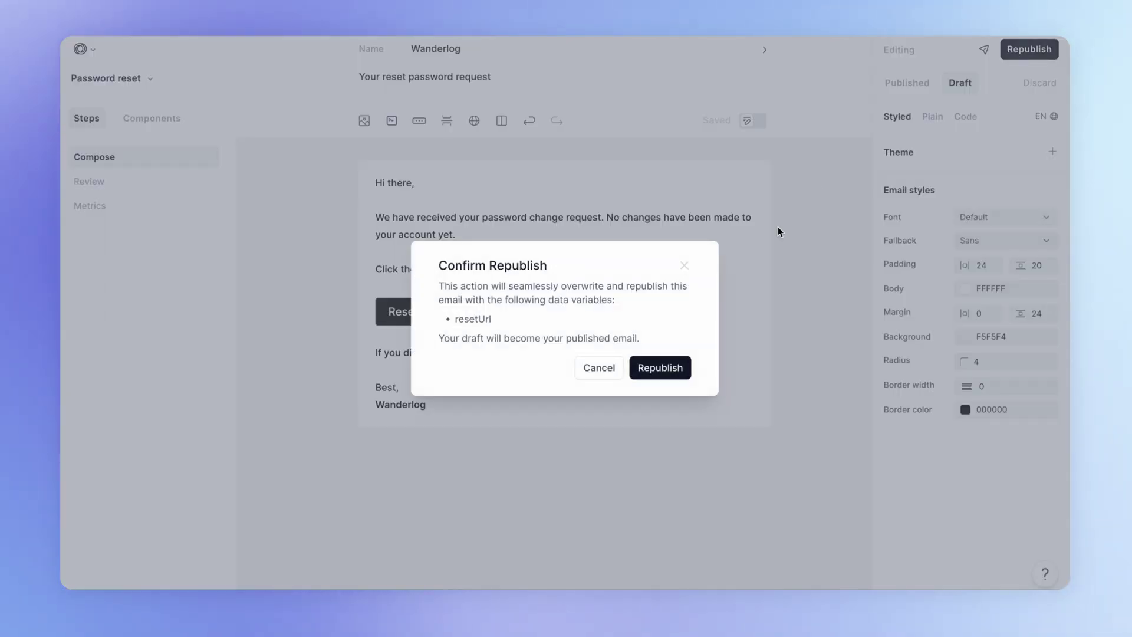
click(661, 372)
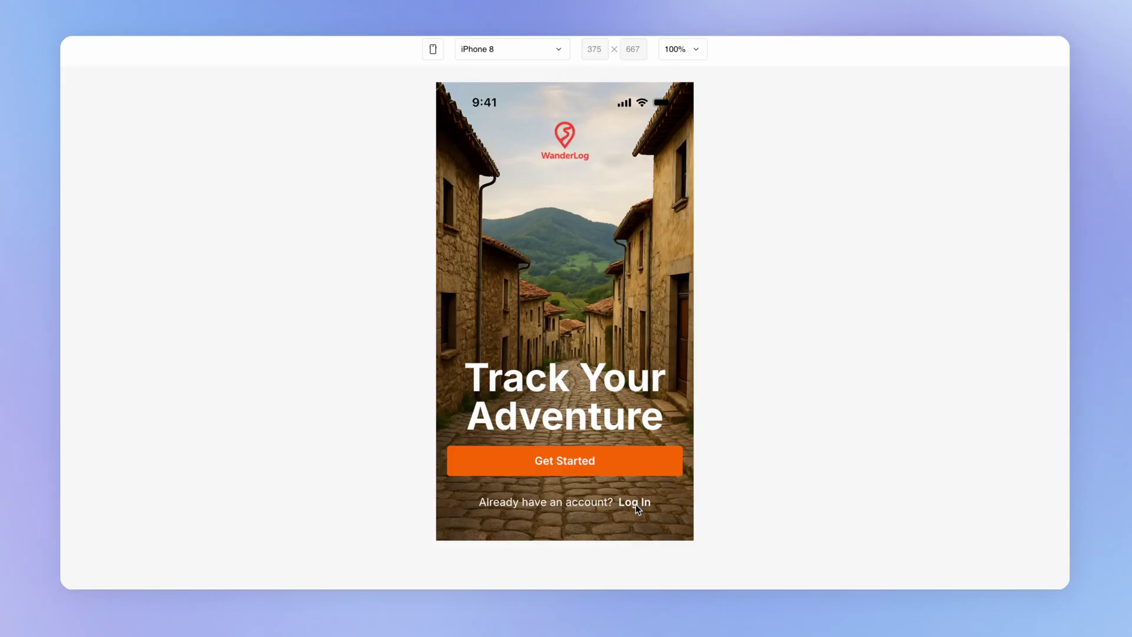
click(635, 504)
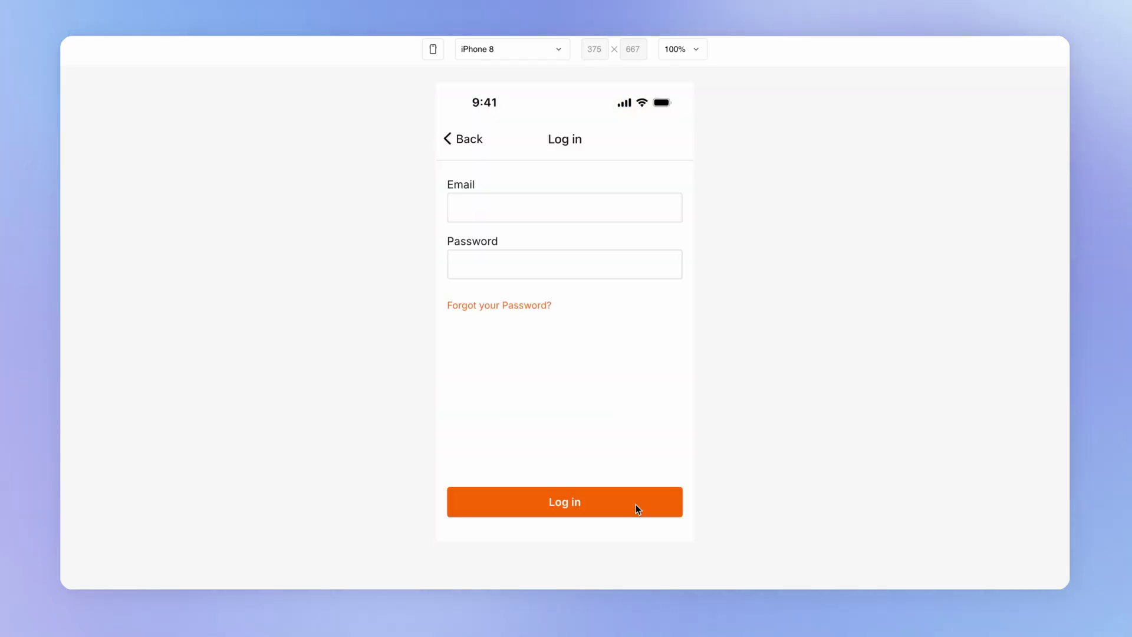
- In the app preview, request a password reset by entering the test account's email on Forgot Password
click(528, 306)
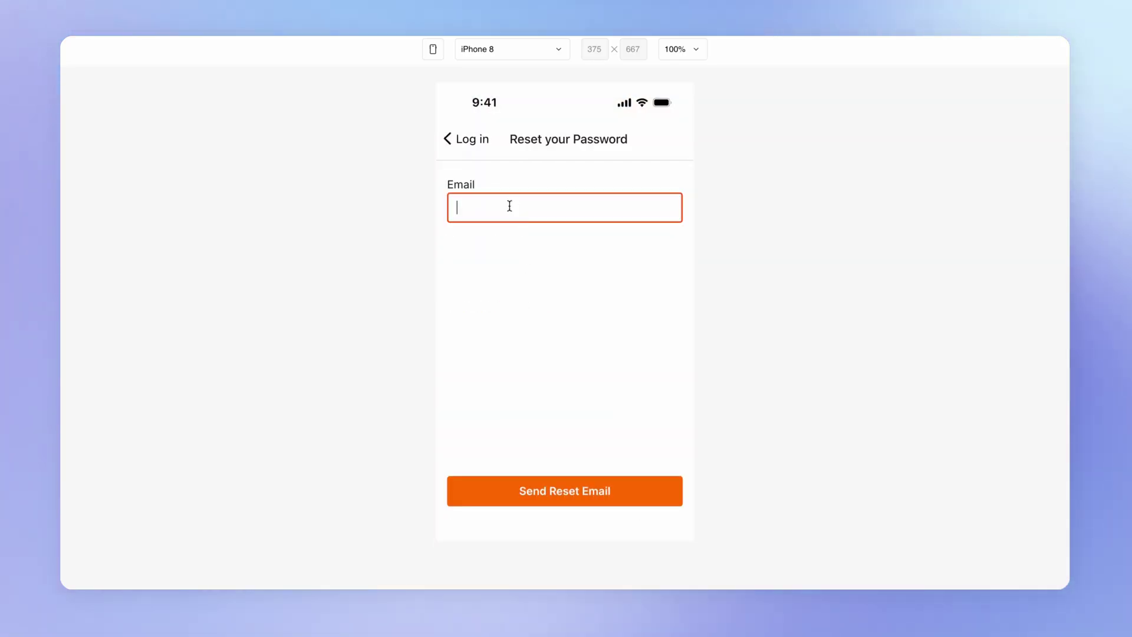
key(super+v)
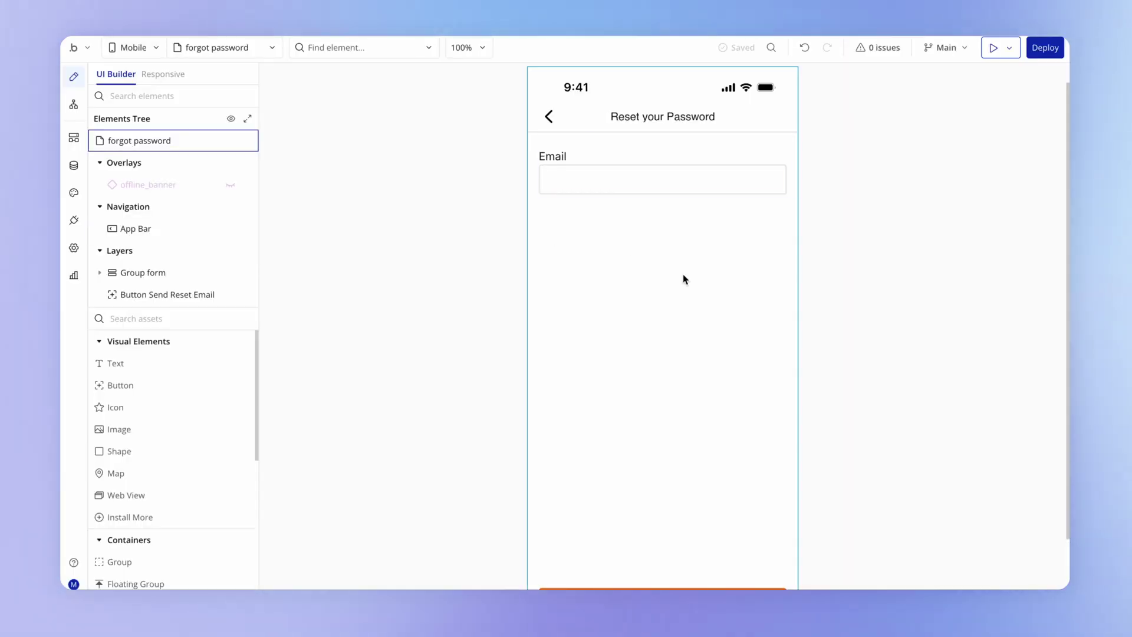
scroll(682, 353, down, 3)
click(646, 545)
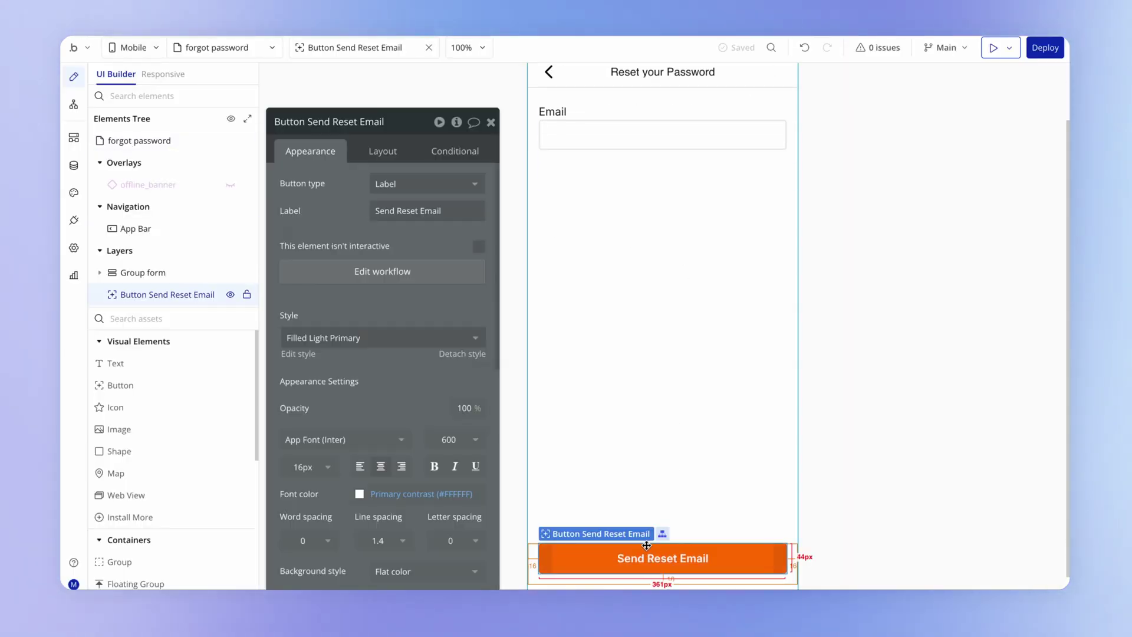
- Inspect the Send Reset Email workflow's first step, then follow the emailed link to the reset_pw page
click(382, 271)
click(675, 192)
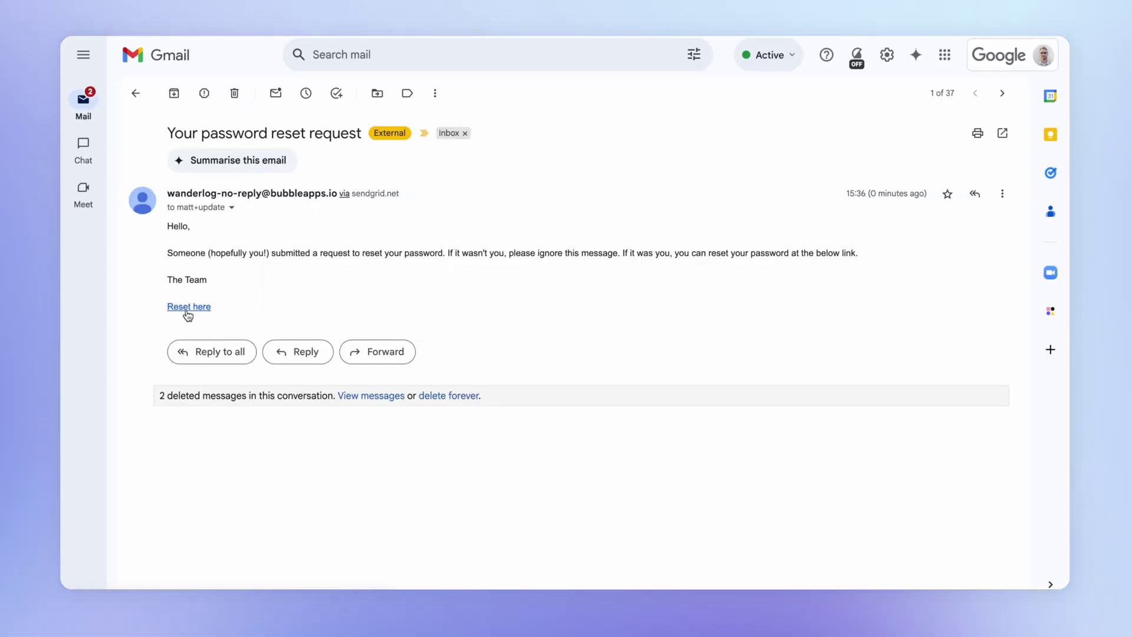
click(183, 307)
drag(631, 52, 176, 50)
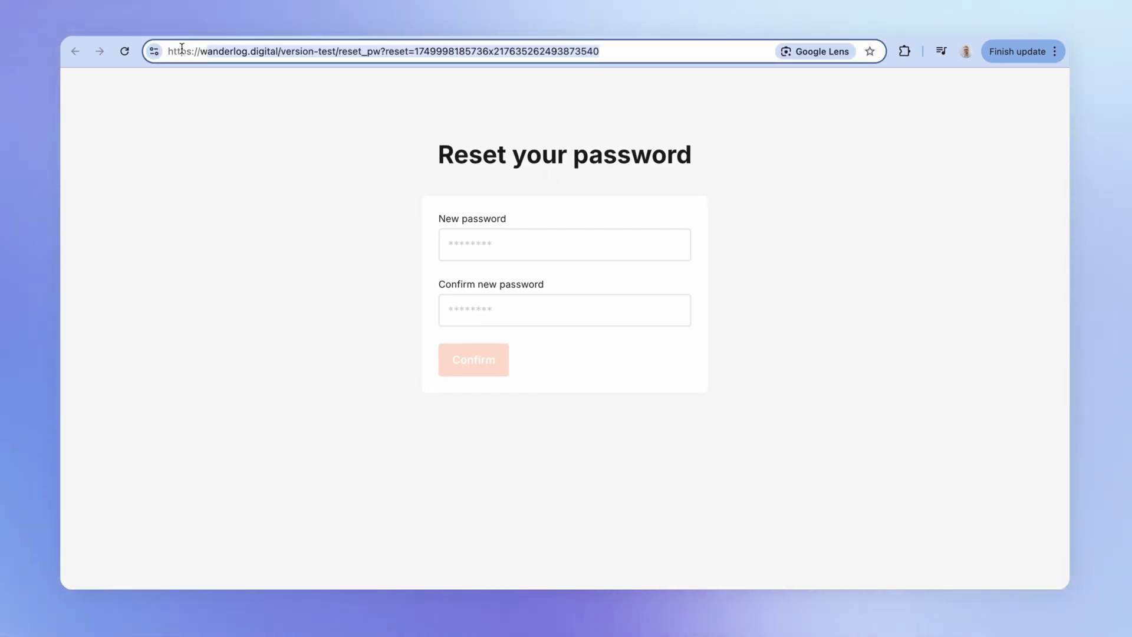
- Examine the reset_pw URL's domain, version-test and page parts, then delete the token so it ends at reset=
click(202, 51)
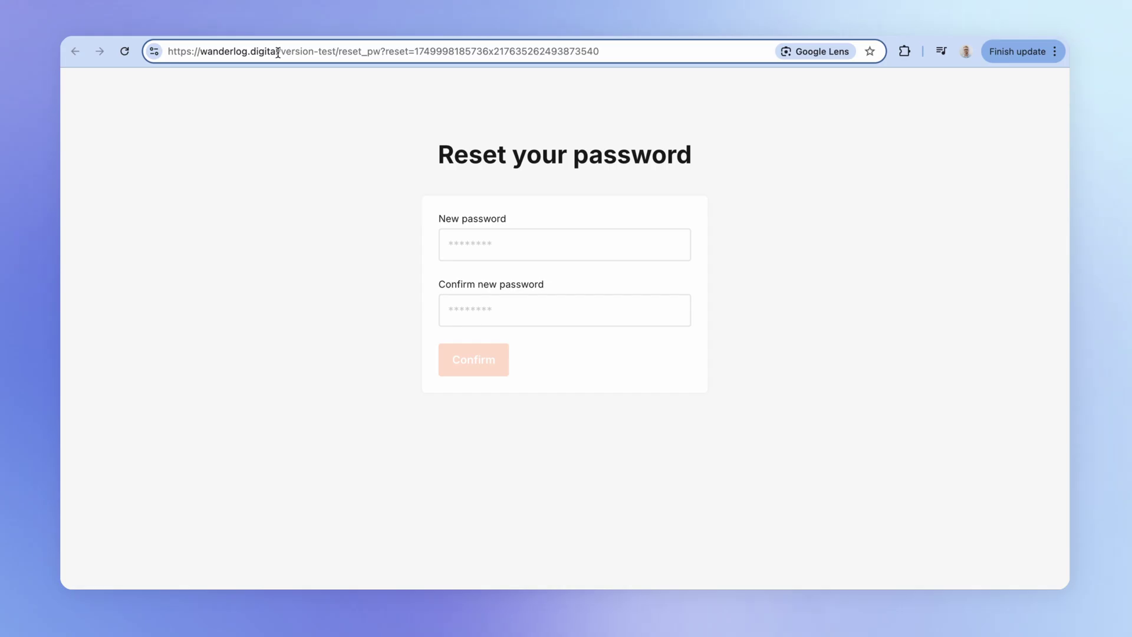
drag(278, 52, 159, 55)
drag(335, 52, 286, 51)
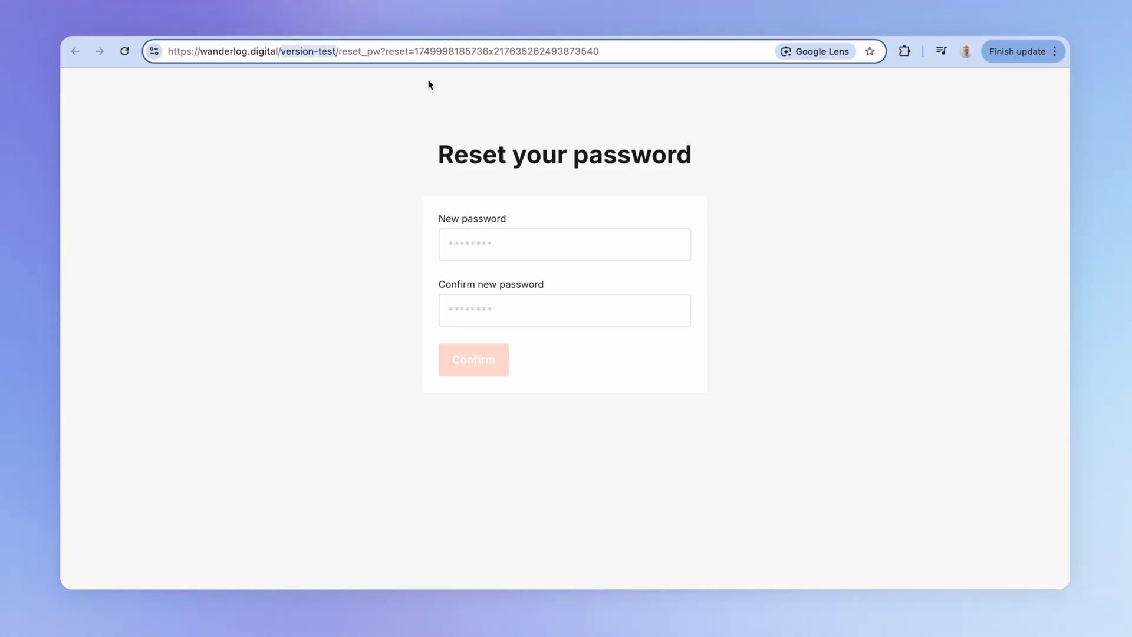
drag(385, 52, 338, 51)
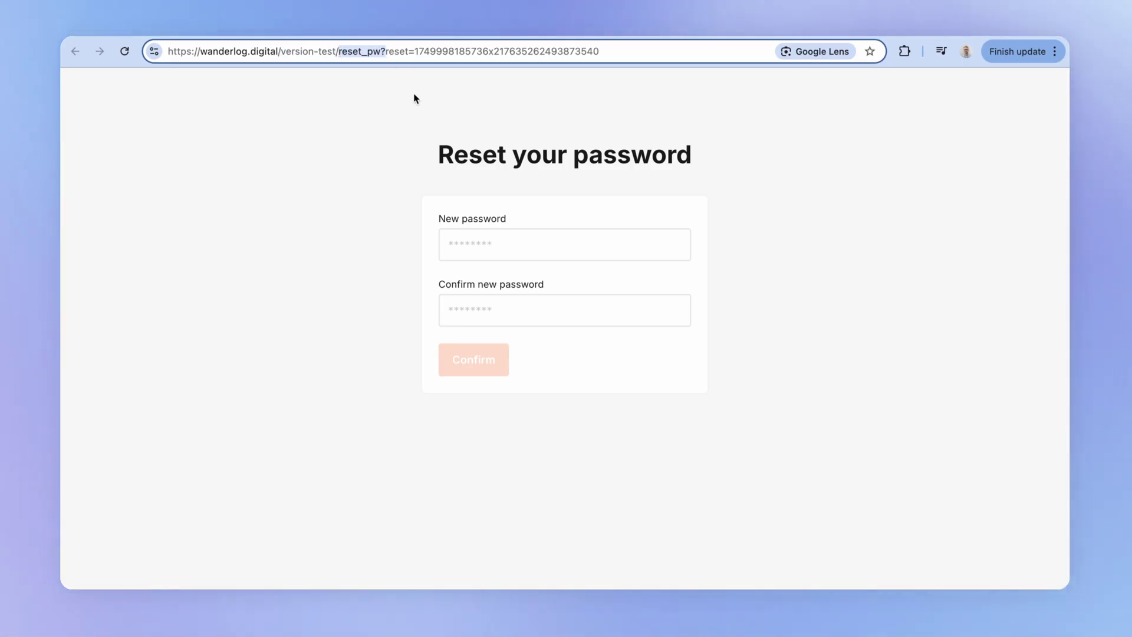
click(390, 51)
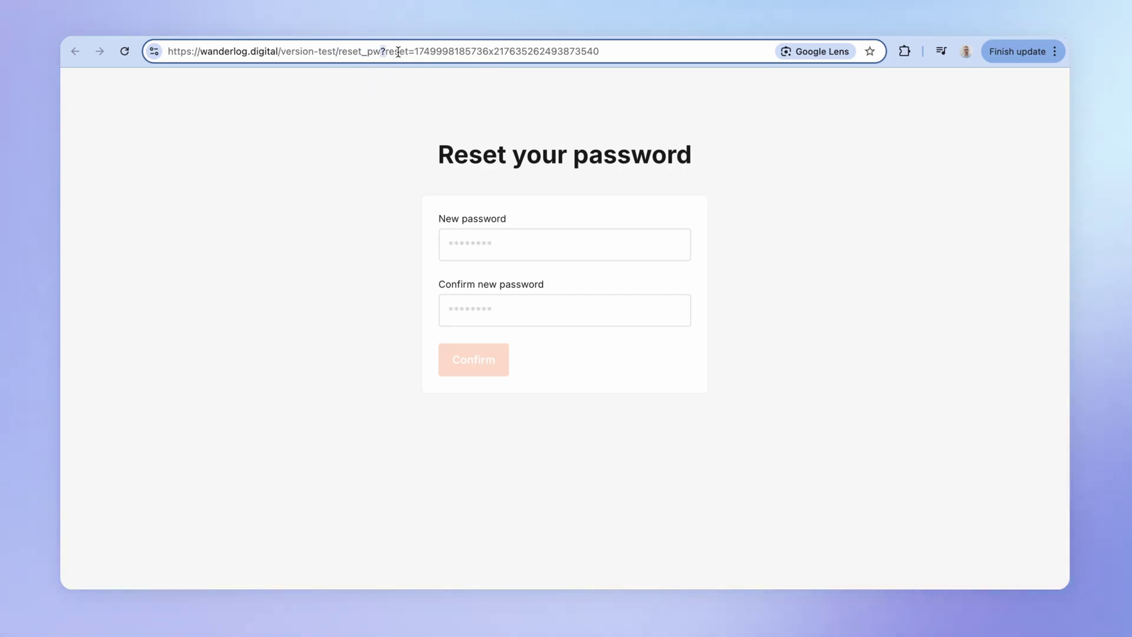
drag(386, 52, 414, 52)
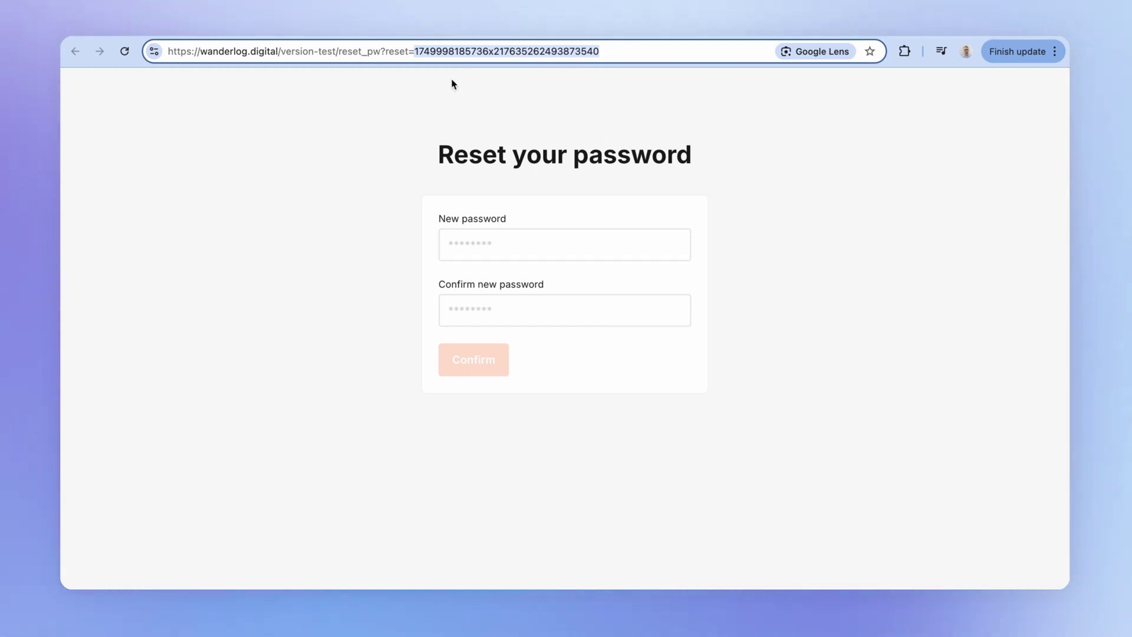
click(427, 73)
click(369, 51)
double_click(397, 52)
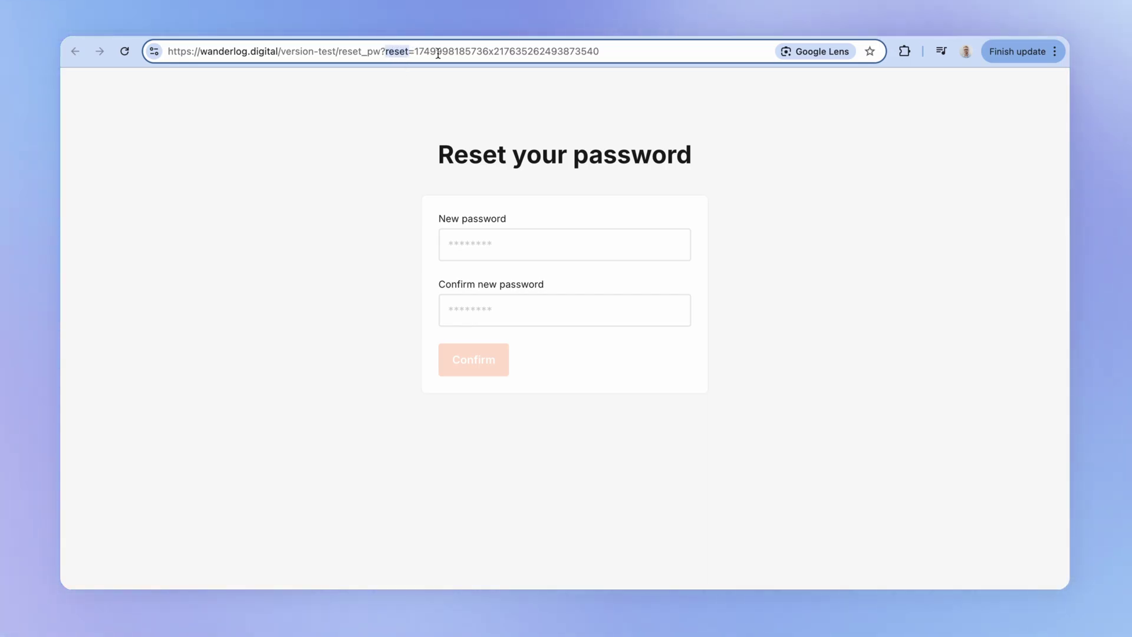
double_click(530, 52)
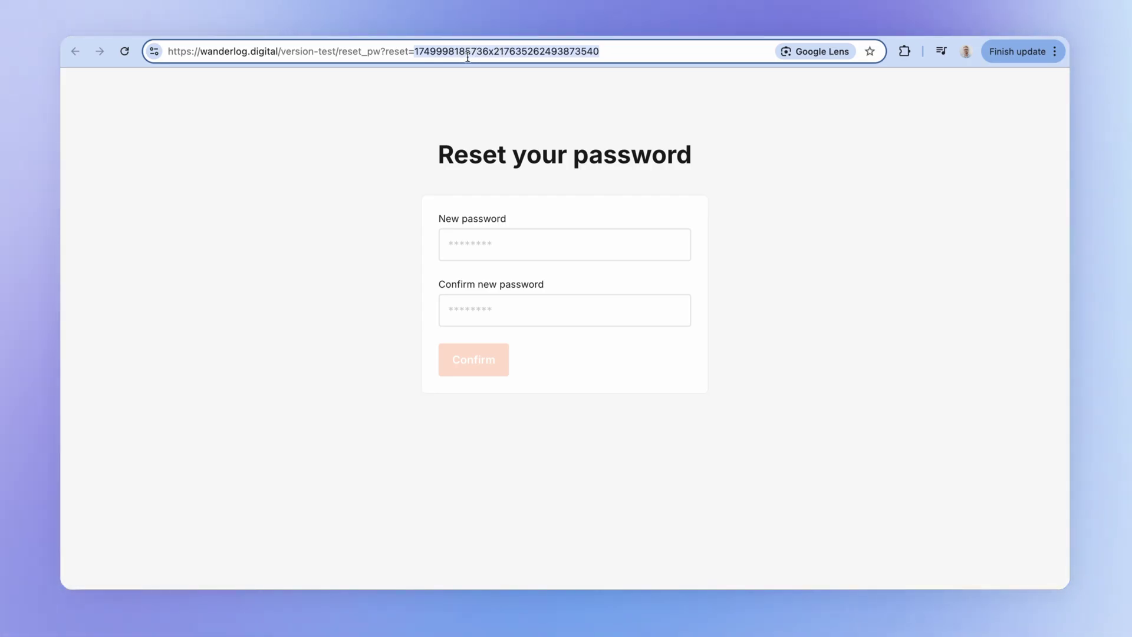
key(BackSpace)
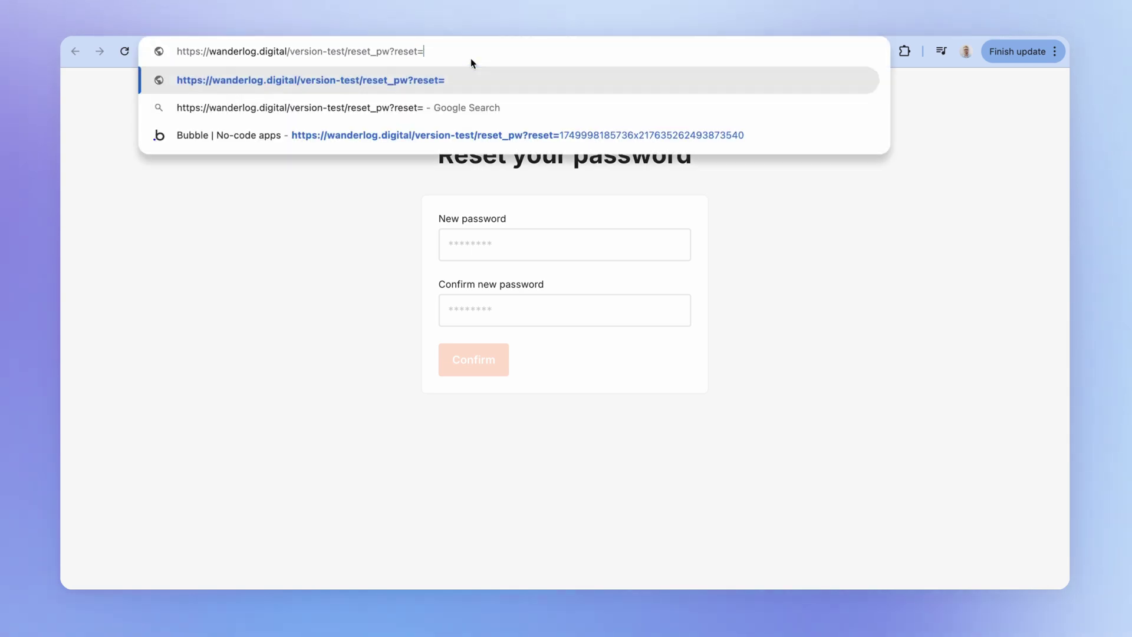
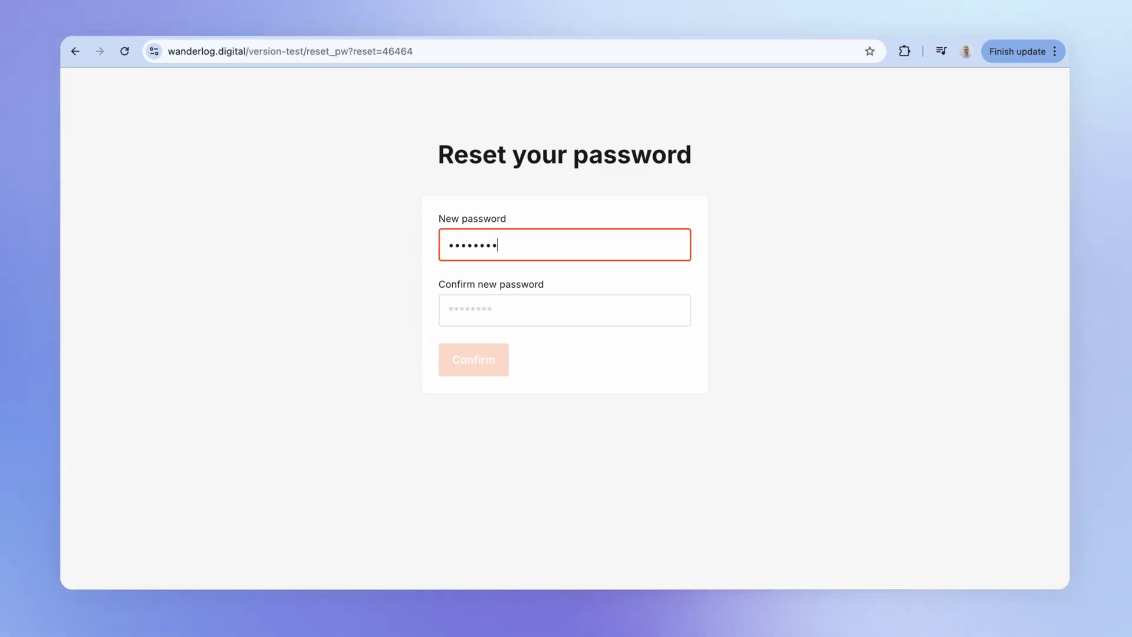
- Submit a new password on the wanderlog.digital reset page and dismiss the invalid-request alert
text(••)
click(472, 311)
text(••••••••••)
key(Return)
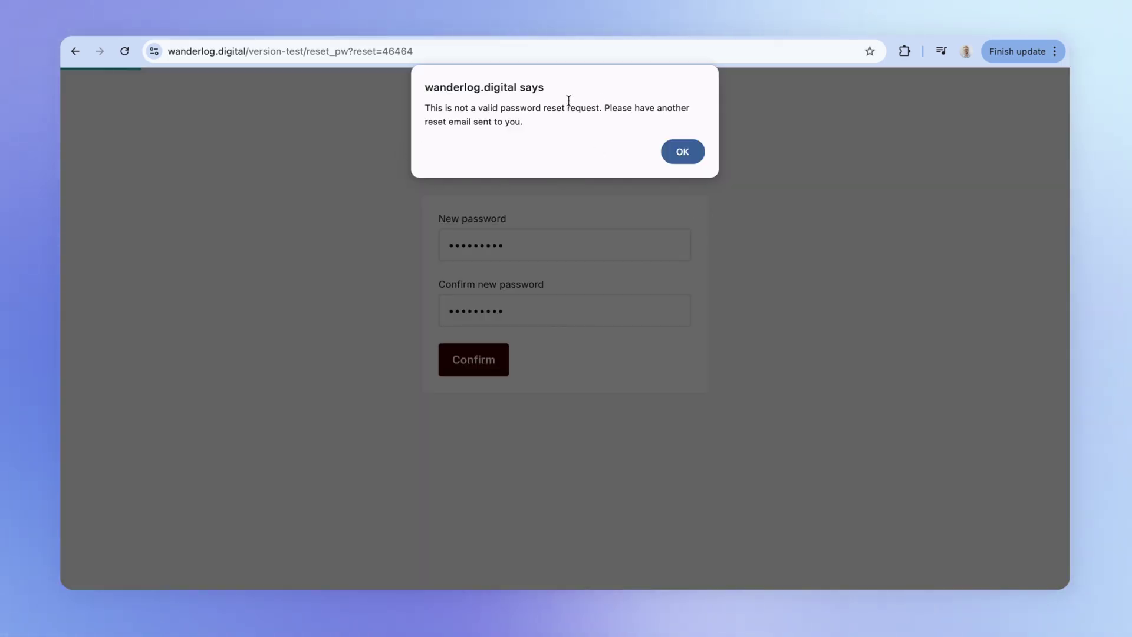
click(678, 153)
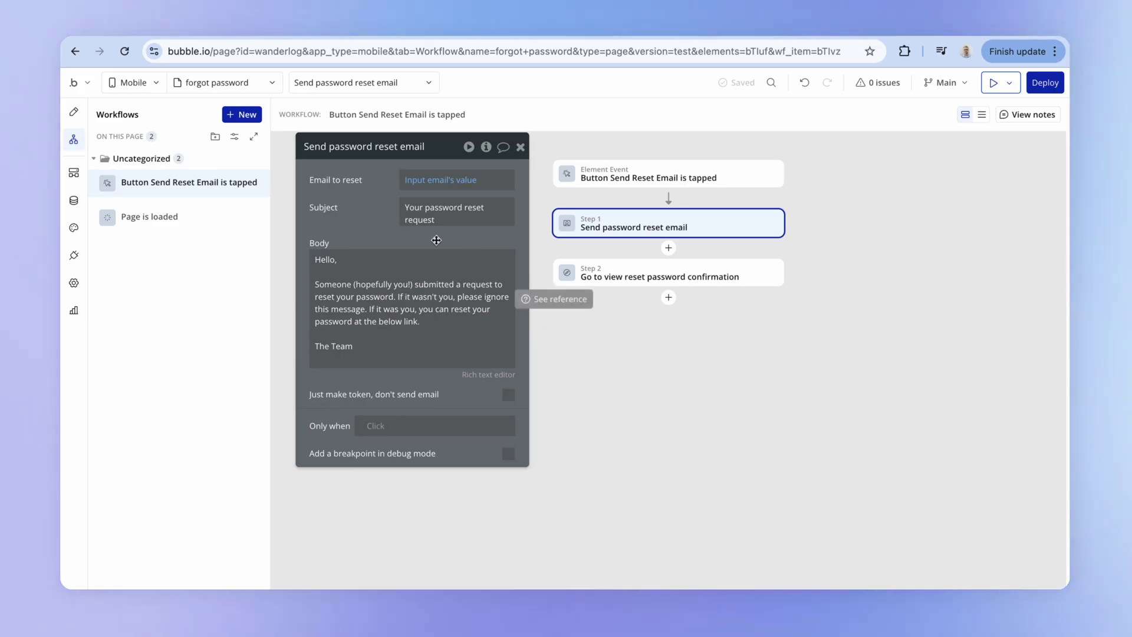
- In Bubble's Data types, start naming a new type 'Reset password attempt' without creating it
click(73, 201)
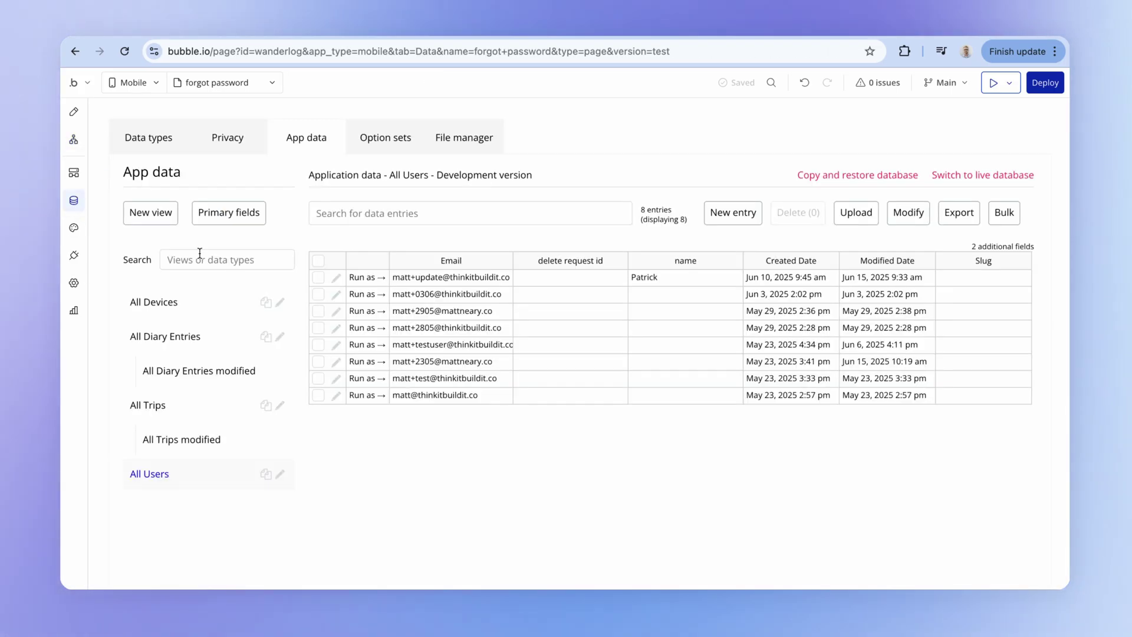
click(136, 138)
click(303, 389)
text(Reset password attempt)
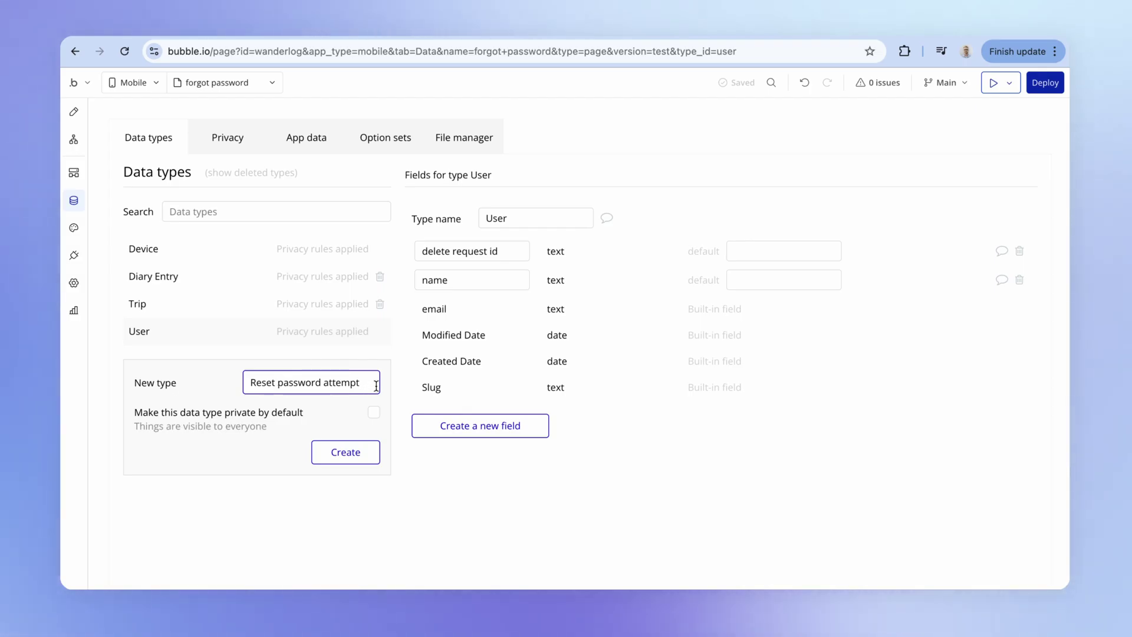
key(ctrl+a)
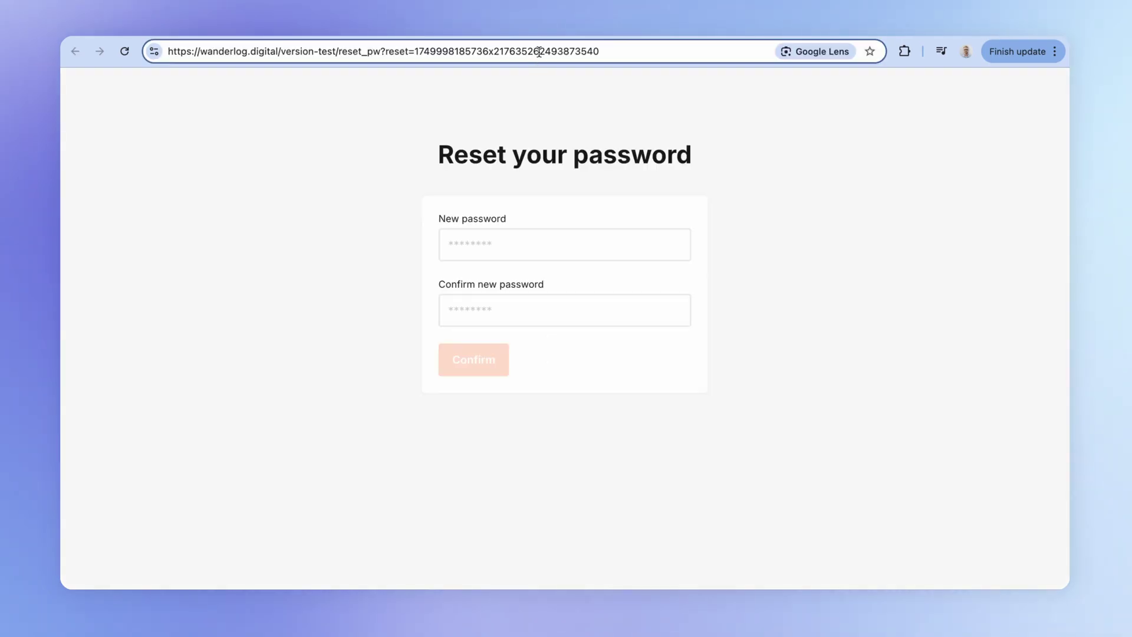
double_click(539, 52)
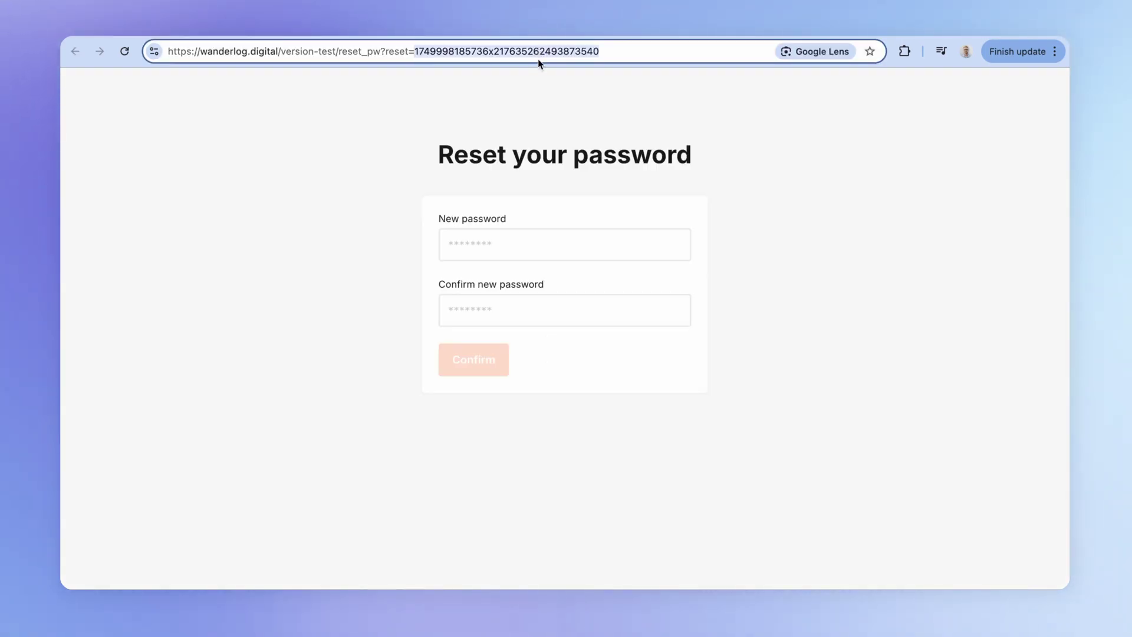
- Select the long reset token in the wanderlog.digital reset page's web address to inspect it
click(416, 53)
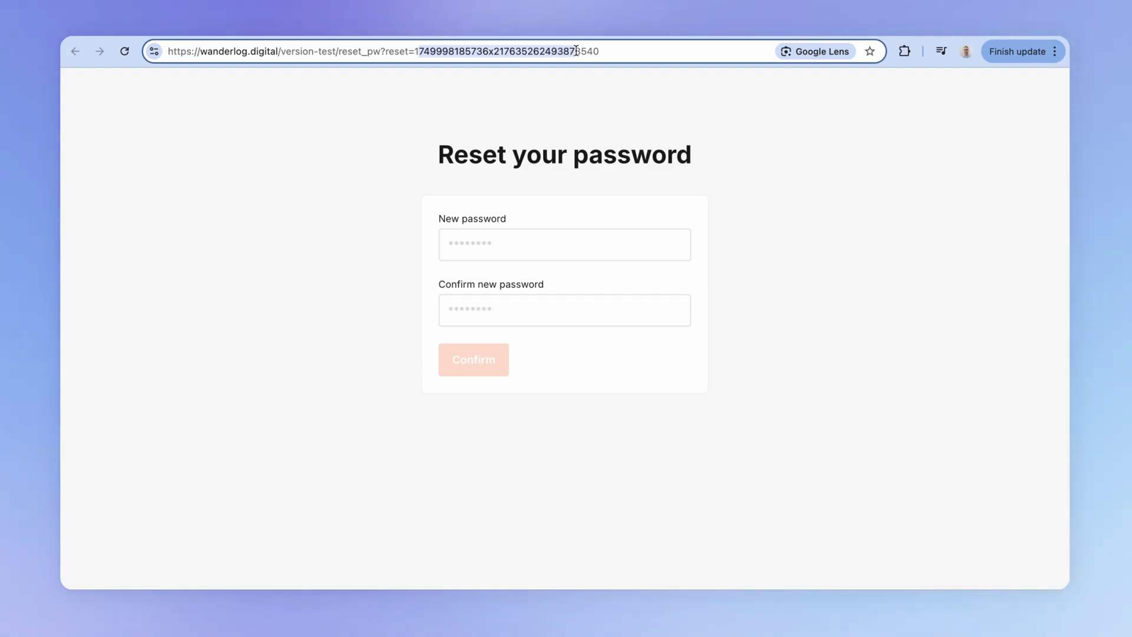
click(558, 257)
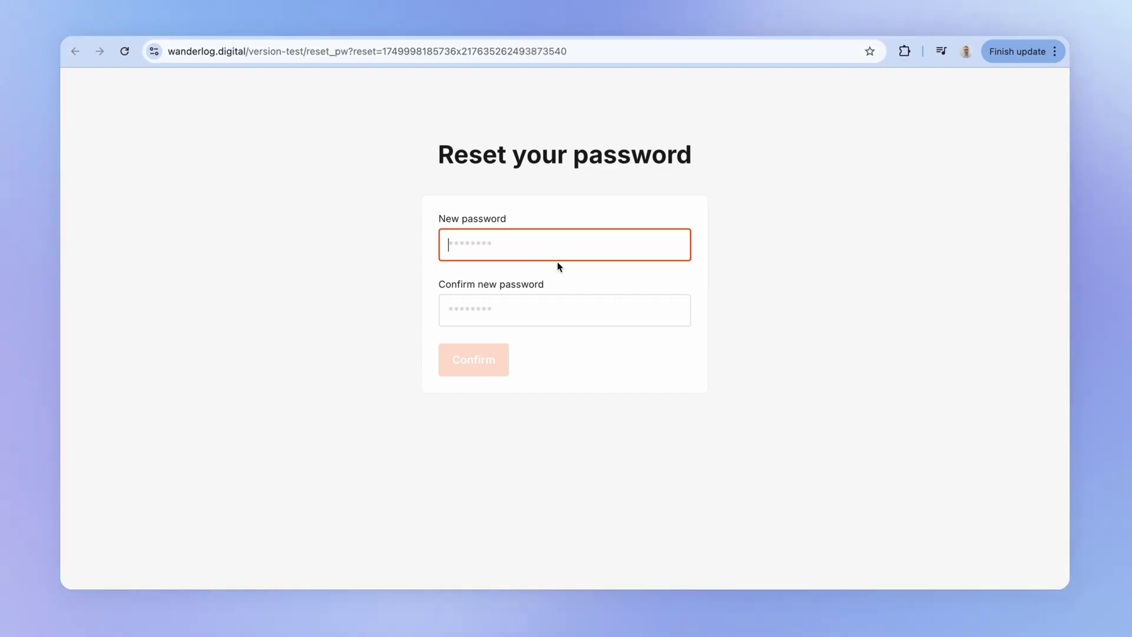
double_click(471, 51)
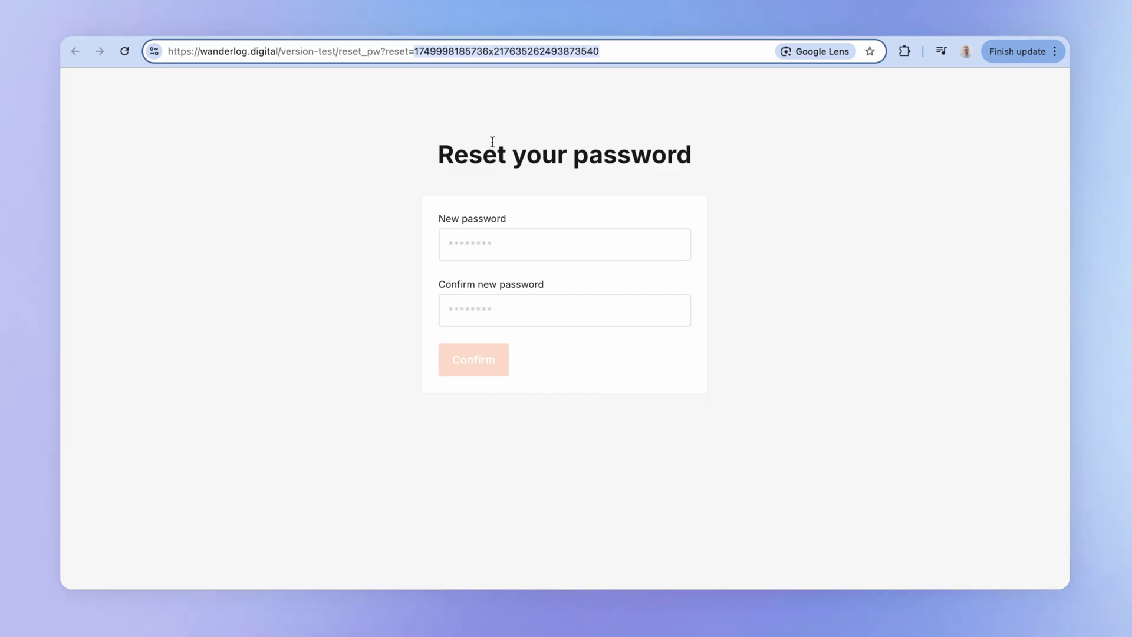
click(561, 240)
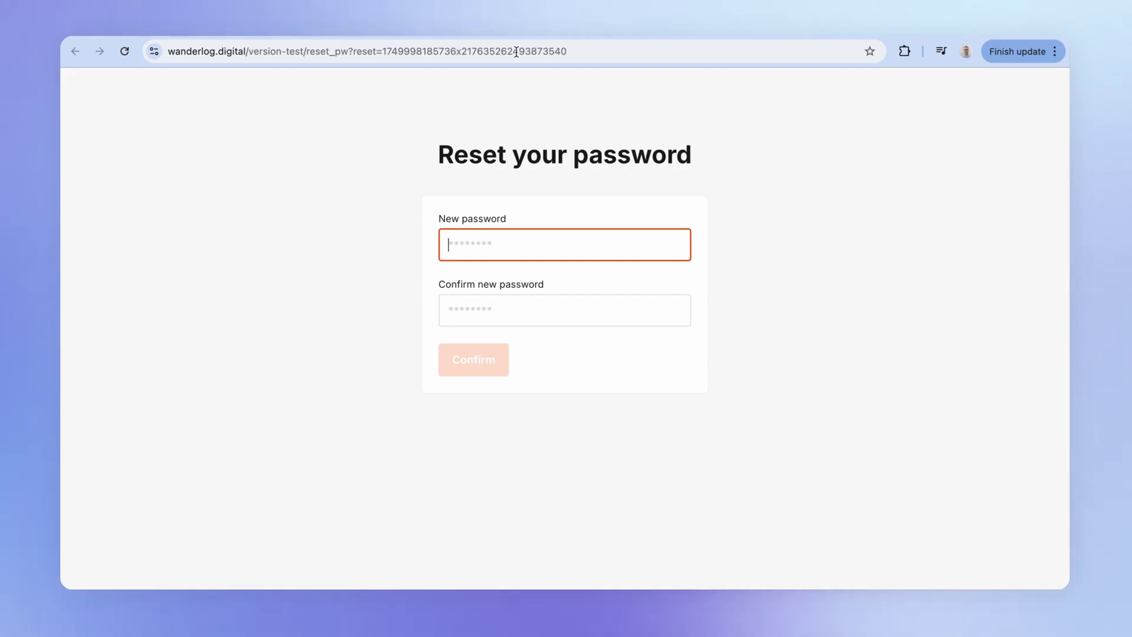
drag(604, 54, 351, 50)
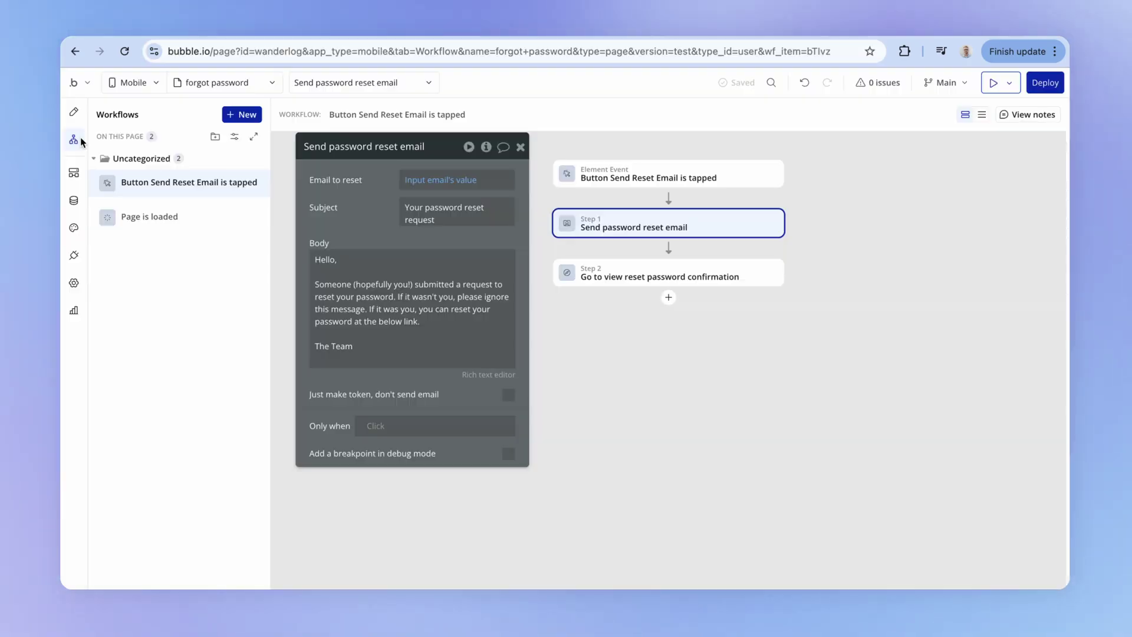
- Tick 'Just make token, don't send email' on the Send password reset email step
drag(390, 231, 395, 210)
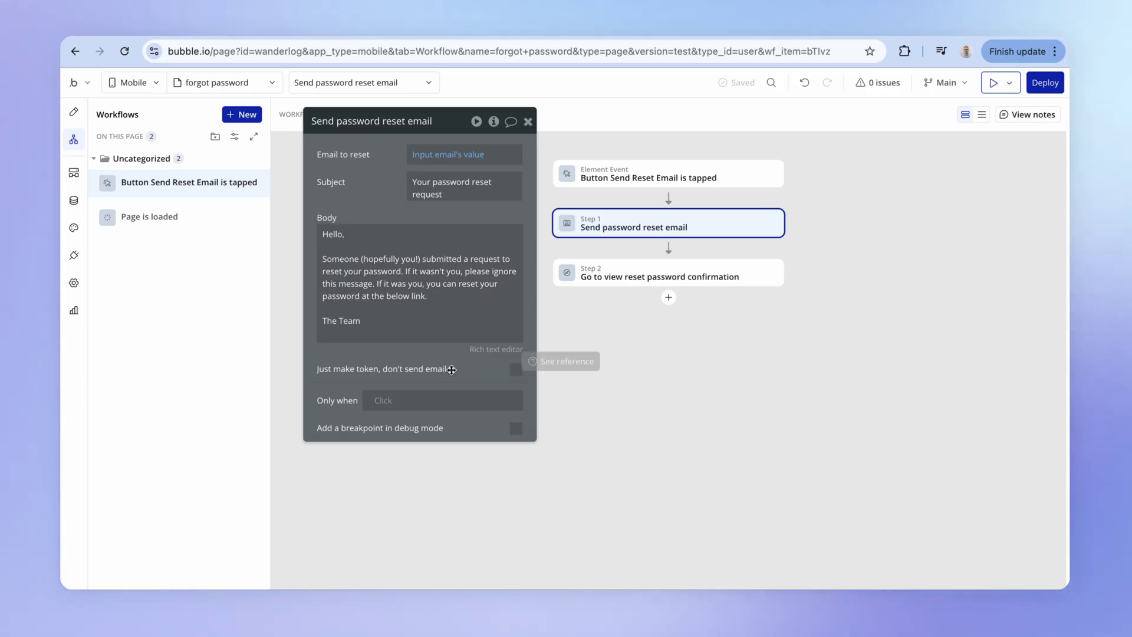
scroll(450, 369, up, 5)
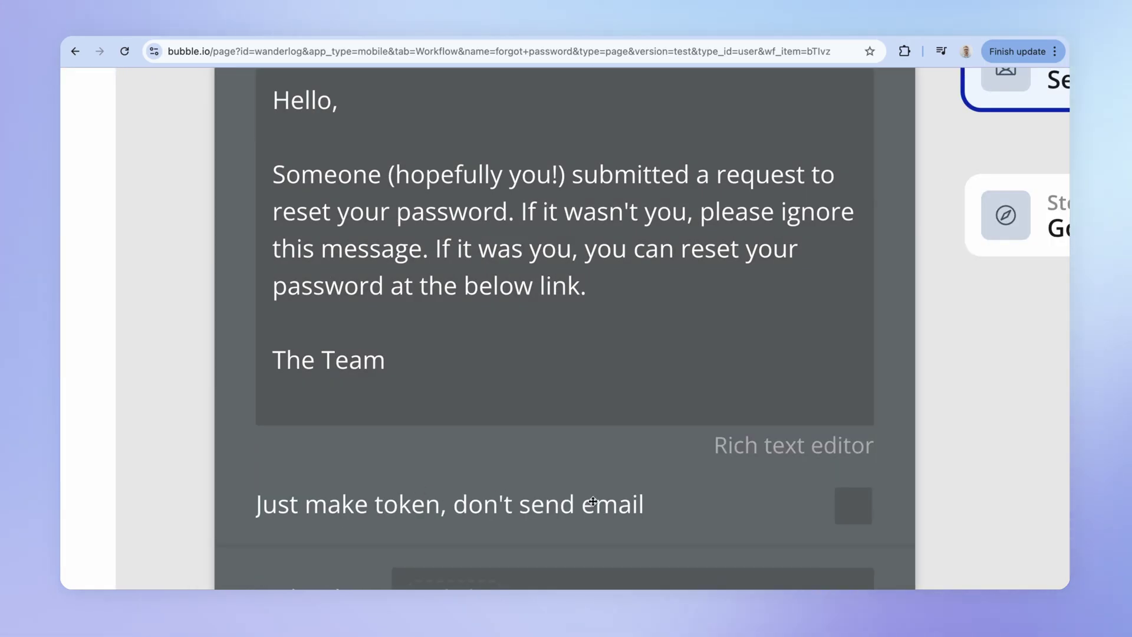
scroll(625, 504, down, 5)
click(516, 370)
- Add a Plugins > Loops - Send transactional email step after step 1 and view its JSON body
click(668, 250)
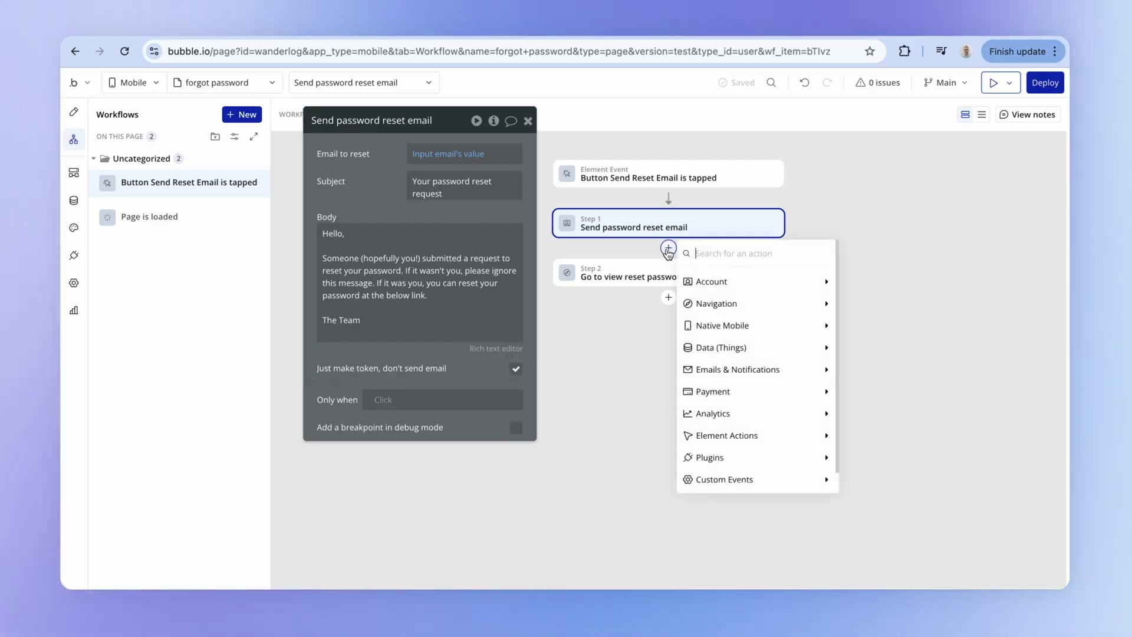
mouse_move(820, 457)
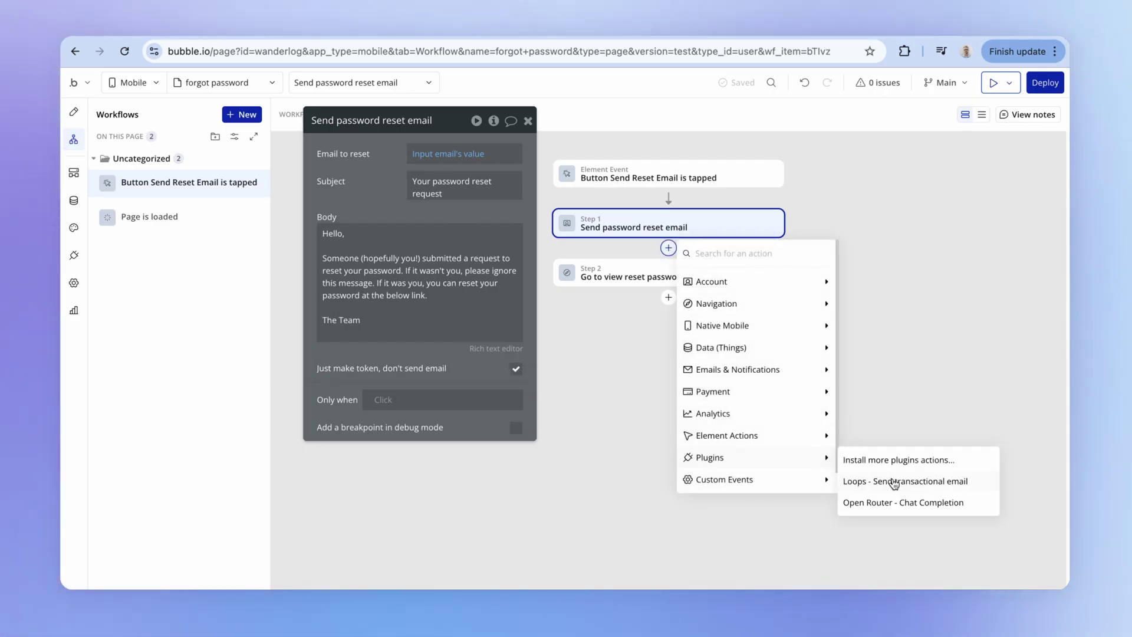
click(888, 482)
drag(435, 152, 431, 208)
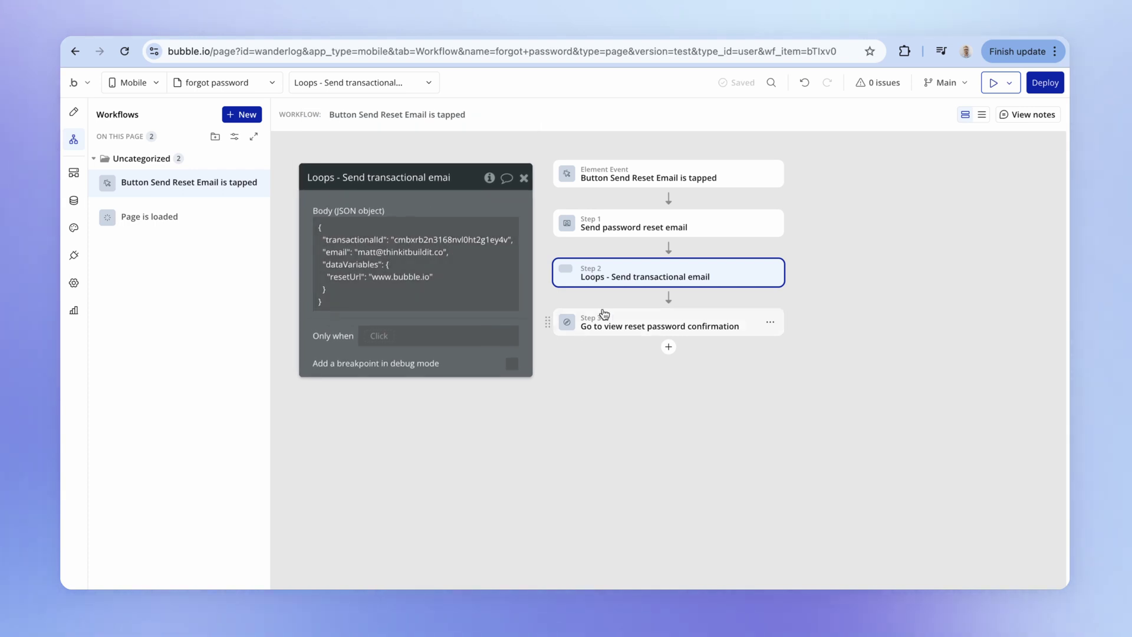
click(437, 275)
key(ctrl+a)
click(431, 280)
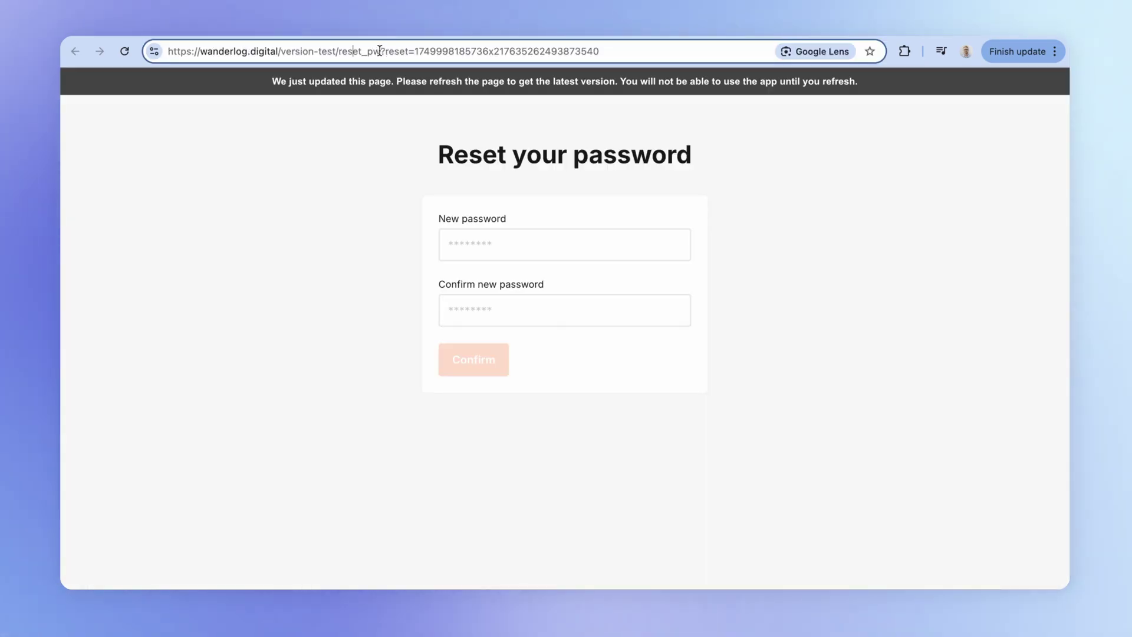
- Paste the wanderlog.digital reset page URL up to 'reset=' into the resetUrl value
drag(415, 51, 170, 52)
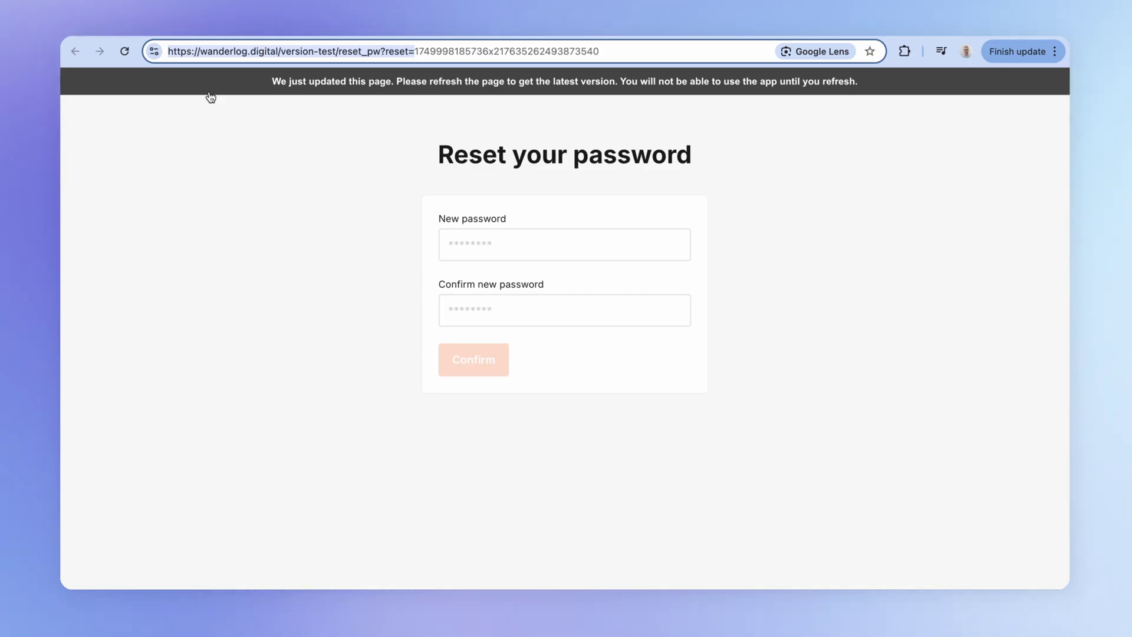
key(super+v)
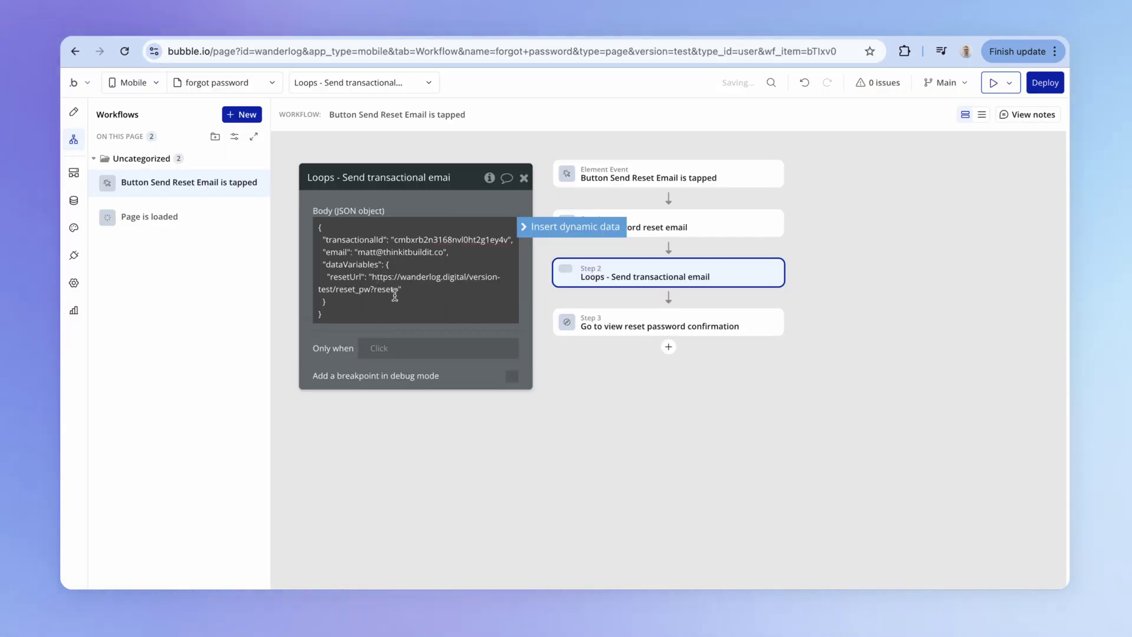
scroll(394, 295, up, 5)
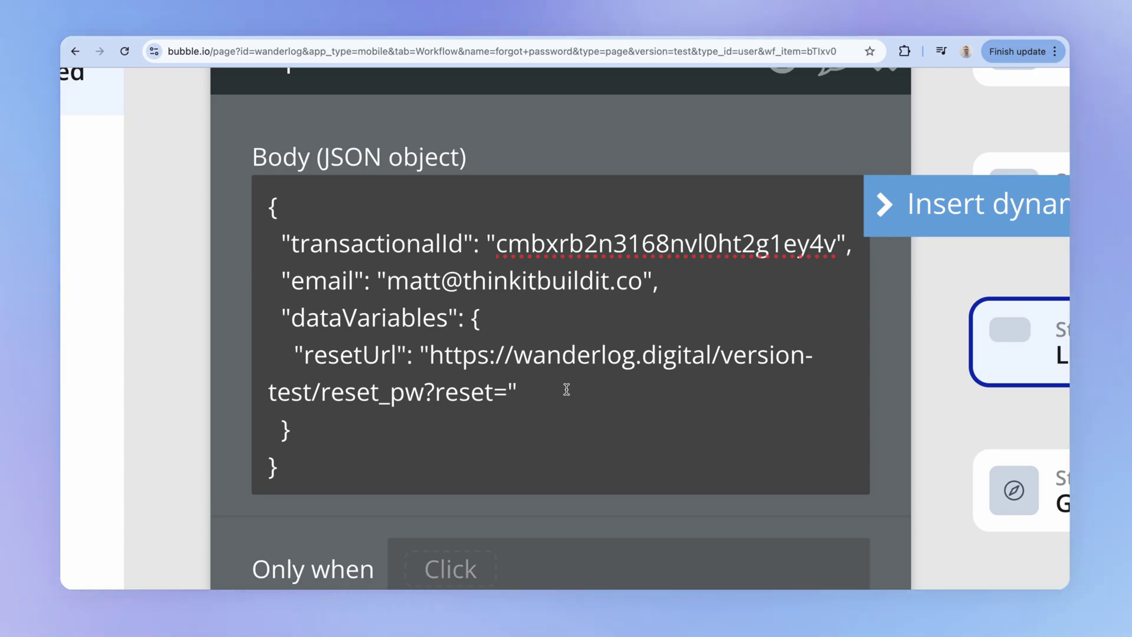
key(super+0)
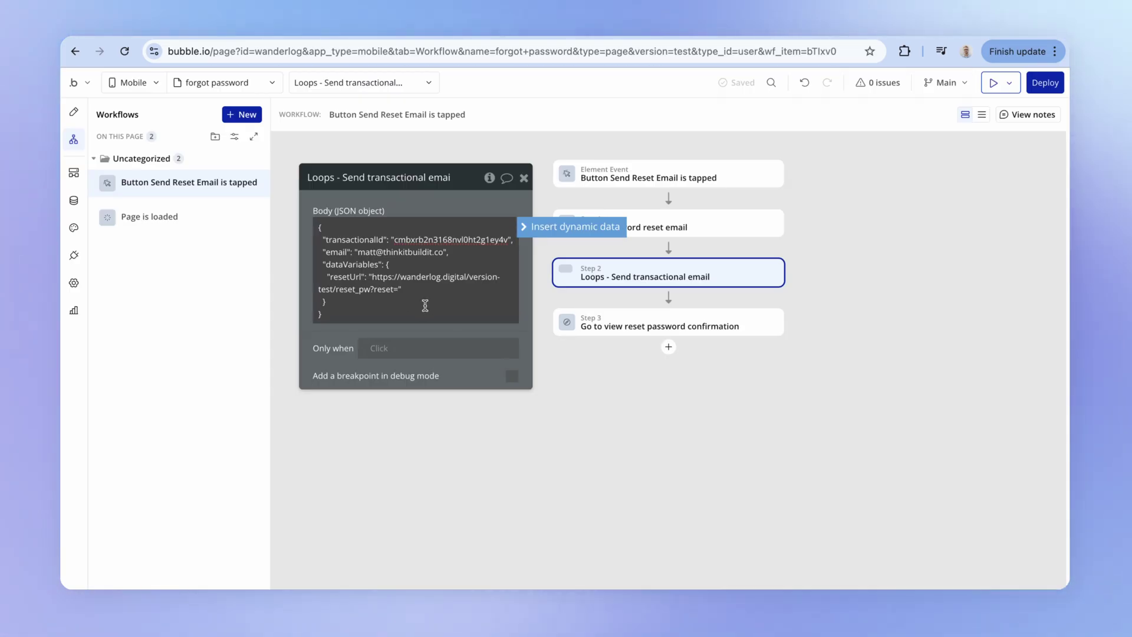
click(698, 228)
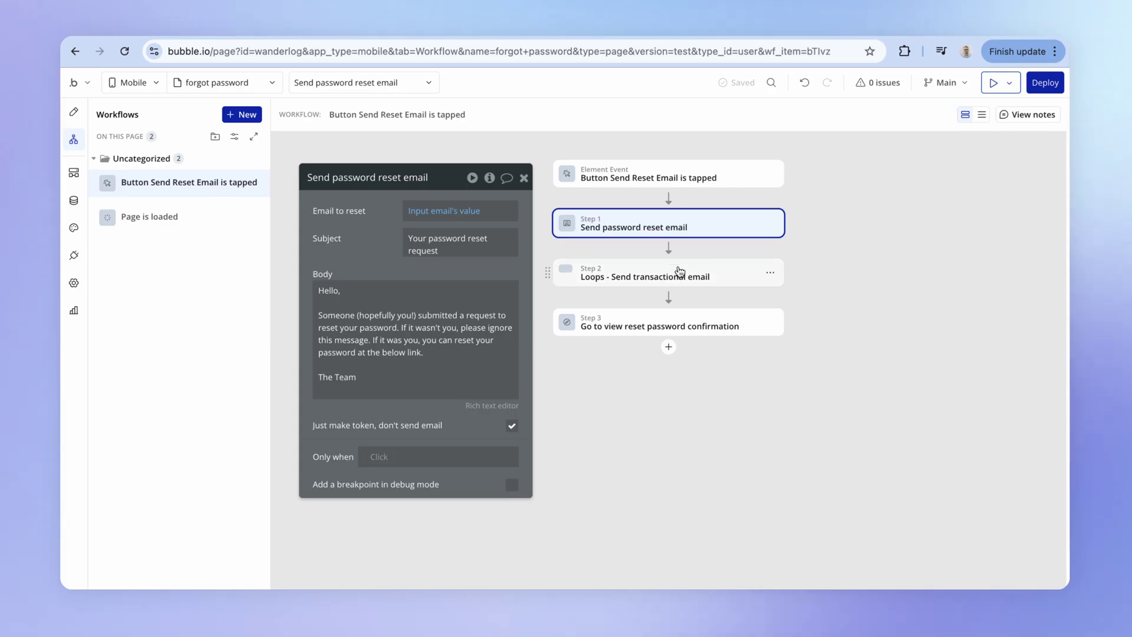
click(624, 273)
click(395, 291)
key(super+a)
click(678, 227)
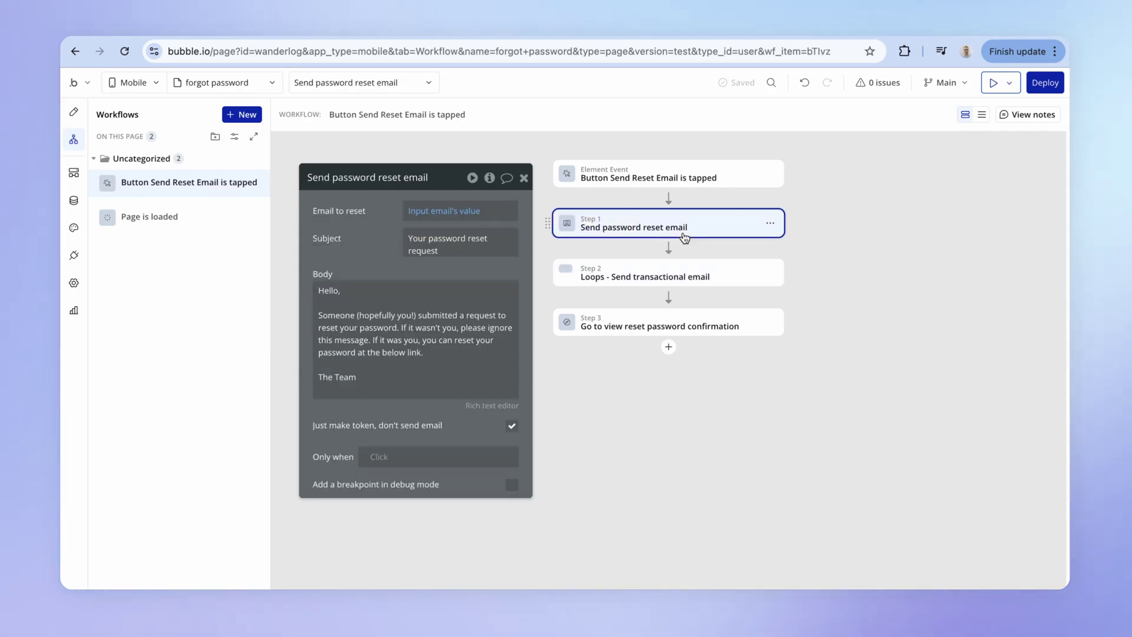
scroll(368, 499, up, 5)
scroll(355, 524, down, 3)
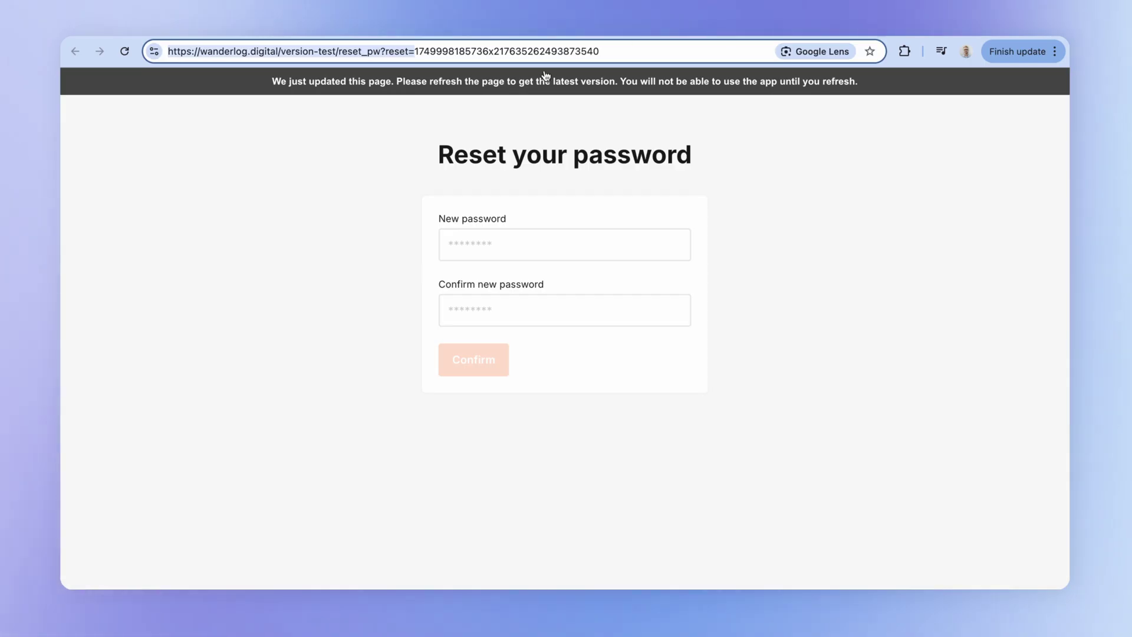
- Insert step 1's result as dynamic data after 'reset=' in resetUrl
drag(415, 52, 599, 52)
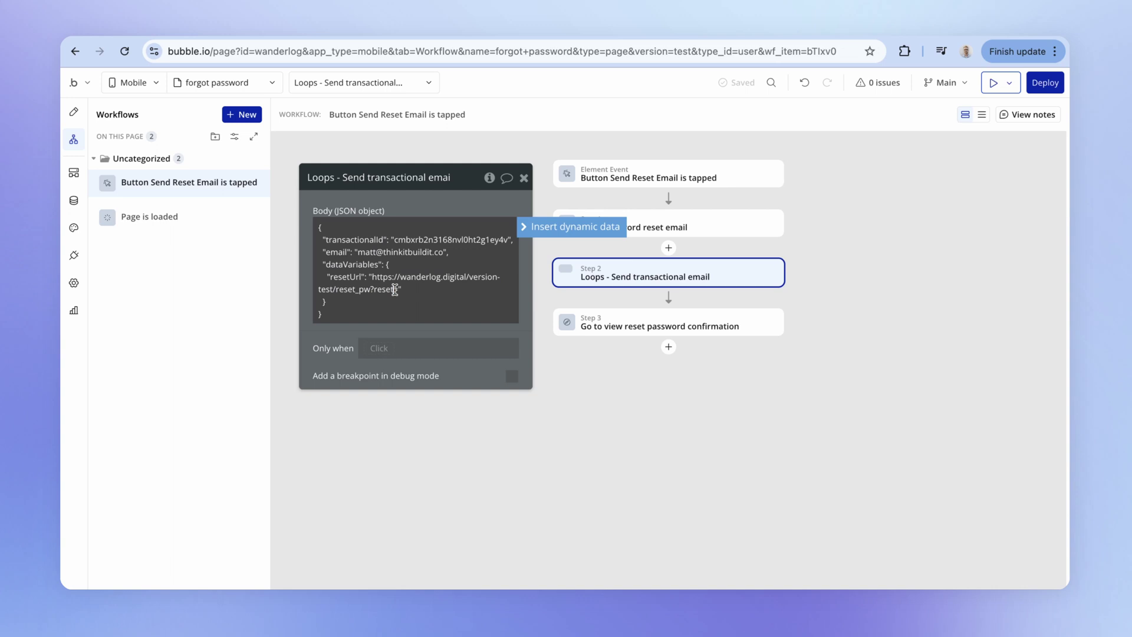
click(609, 236)
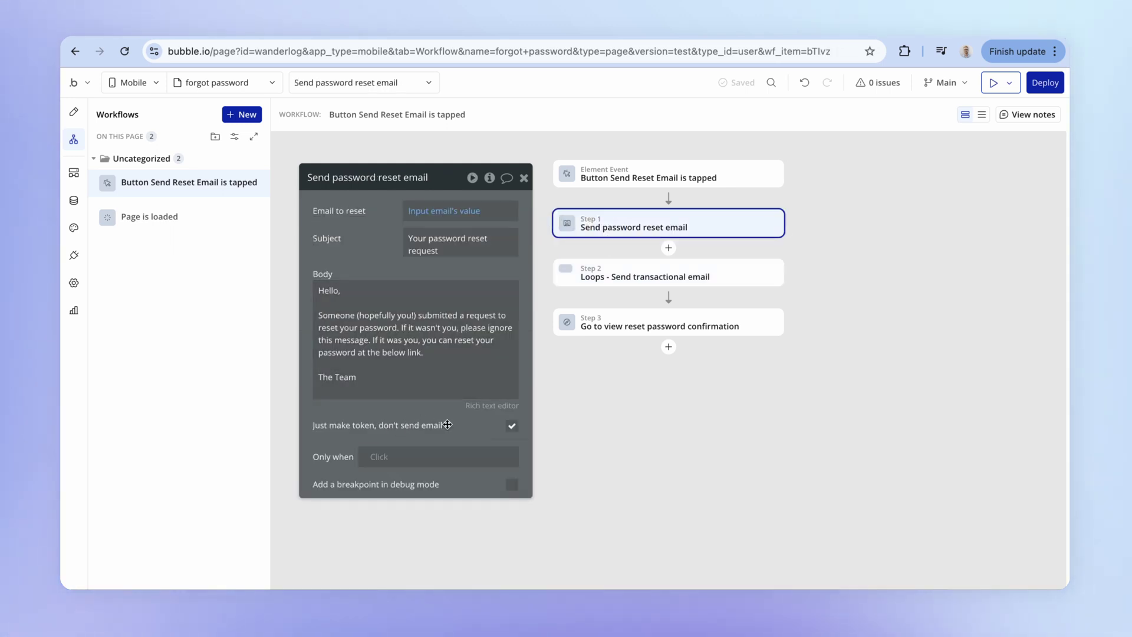
click(630, 267)
click(396, 288)
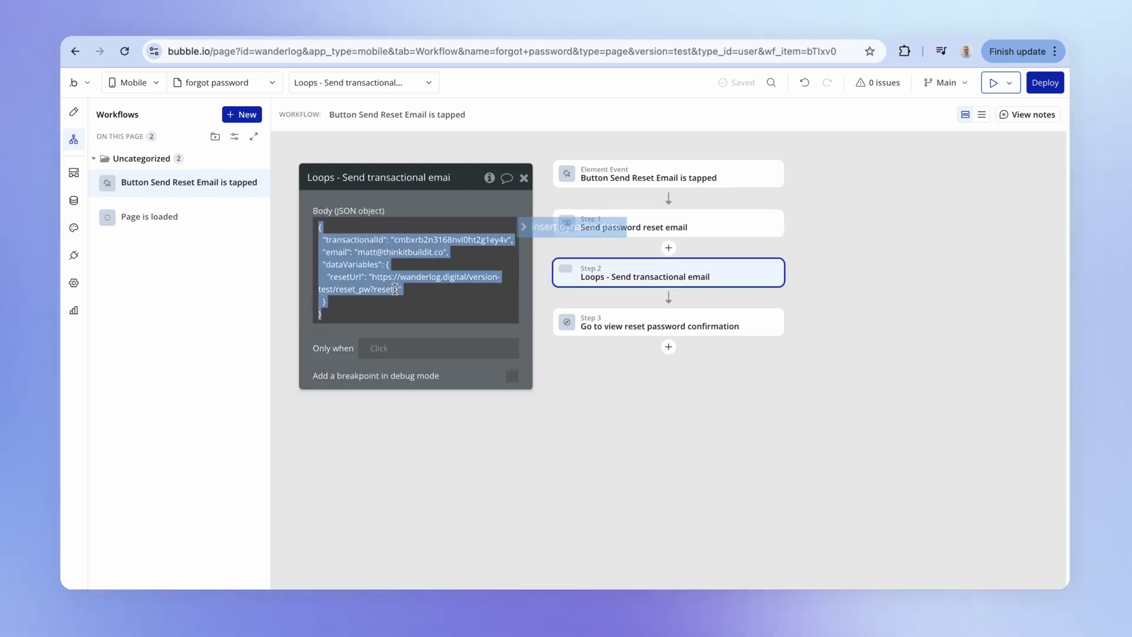
click(548, 228)
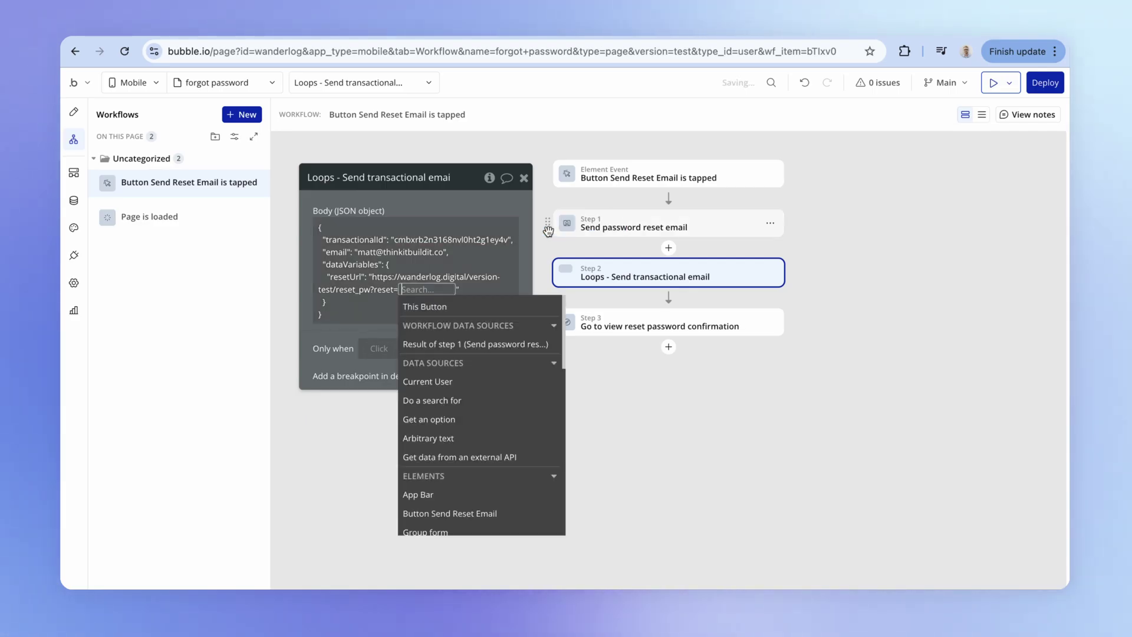
click(449, 346)
click(676, 222)
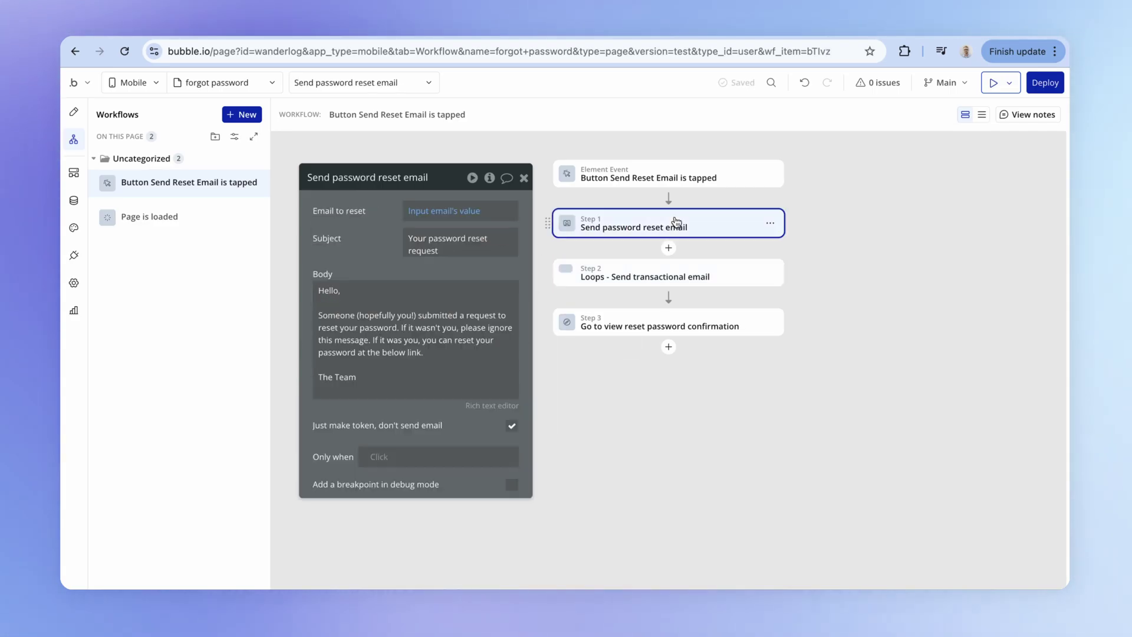
click(645, 279)
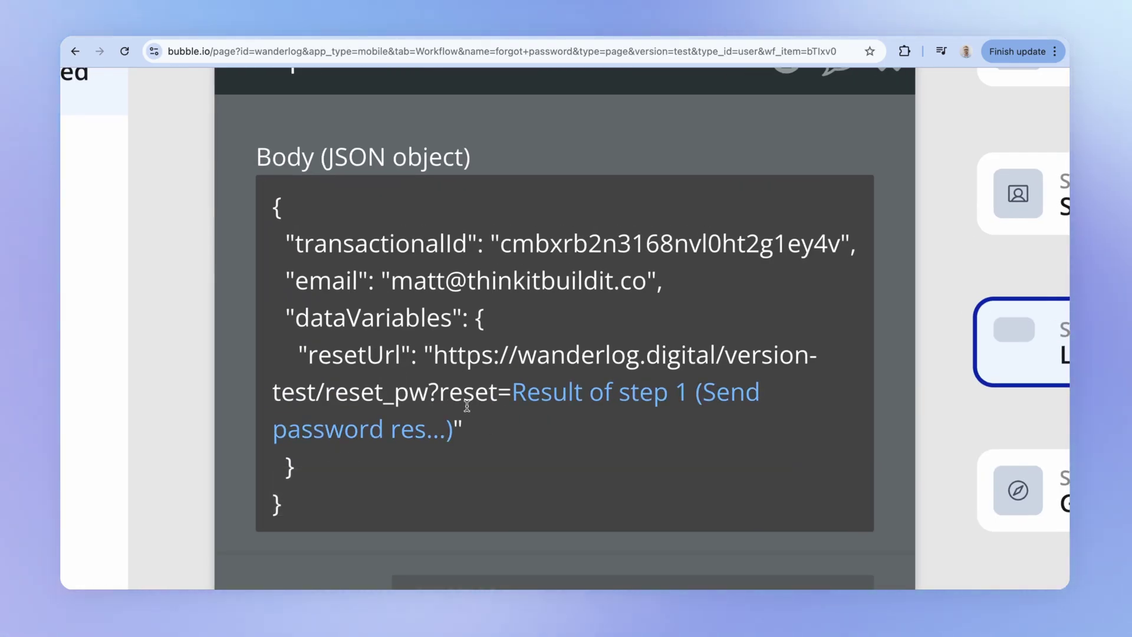
scroll(455, 404, down, 1)
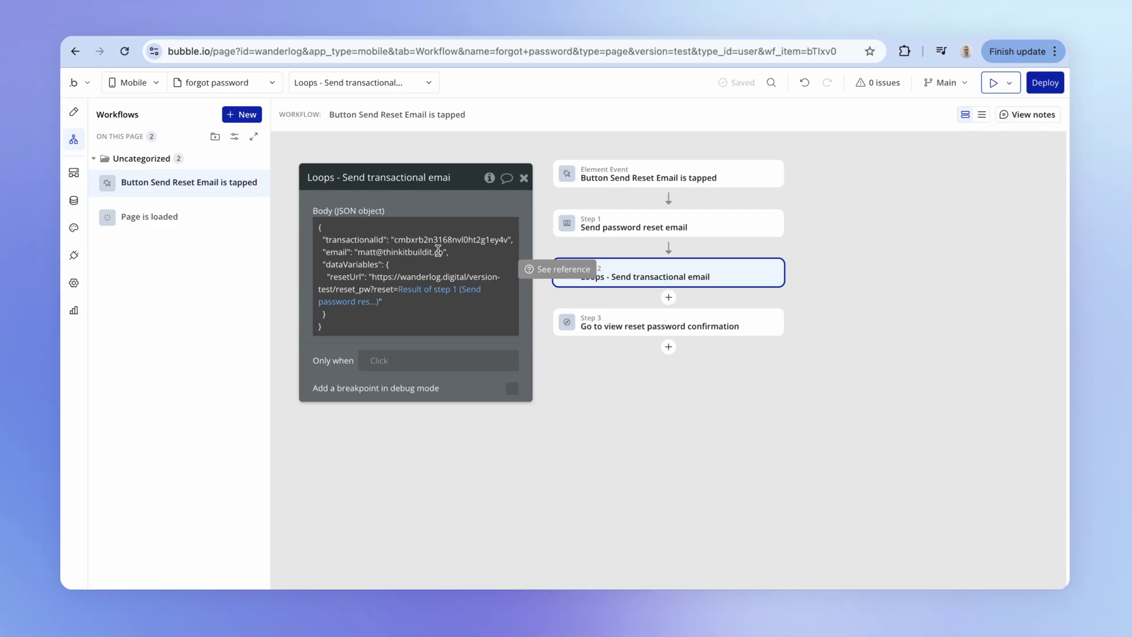
click(439, 252)
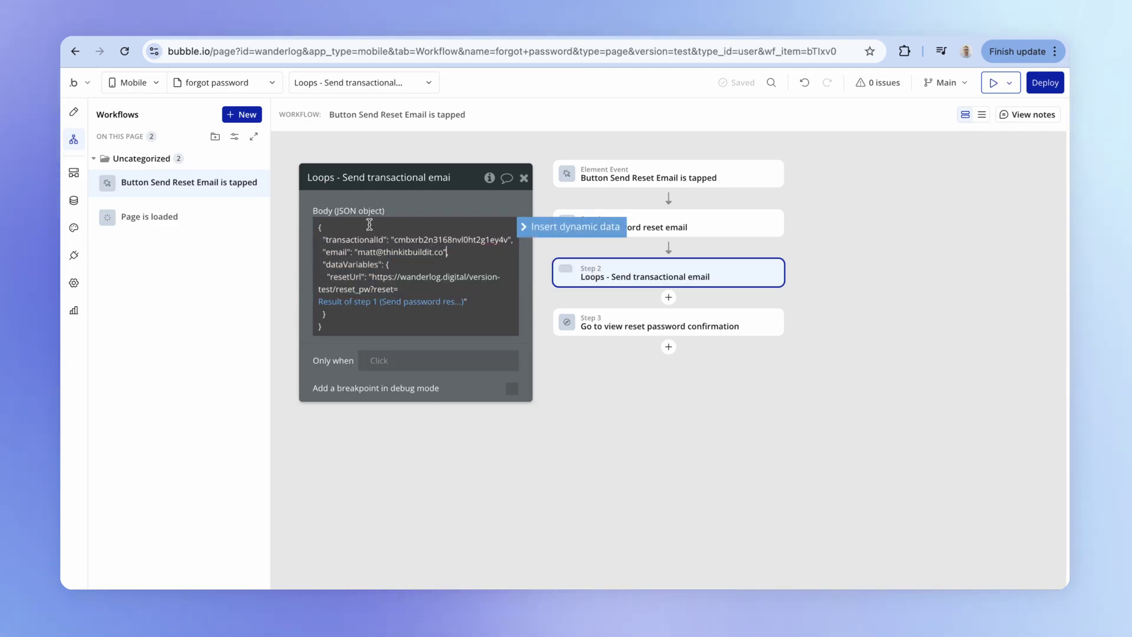
- Replace the hard-coded recipient email in the JSON body with Input email's value
click(445, 228)
drag(447, 228, 363, 232)
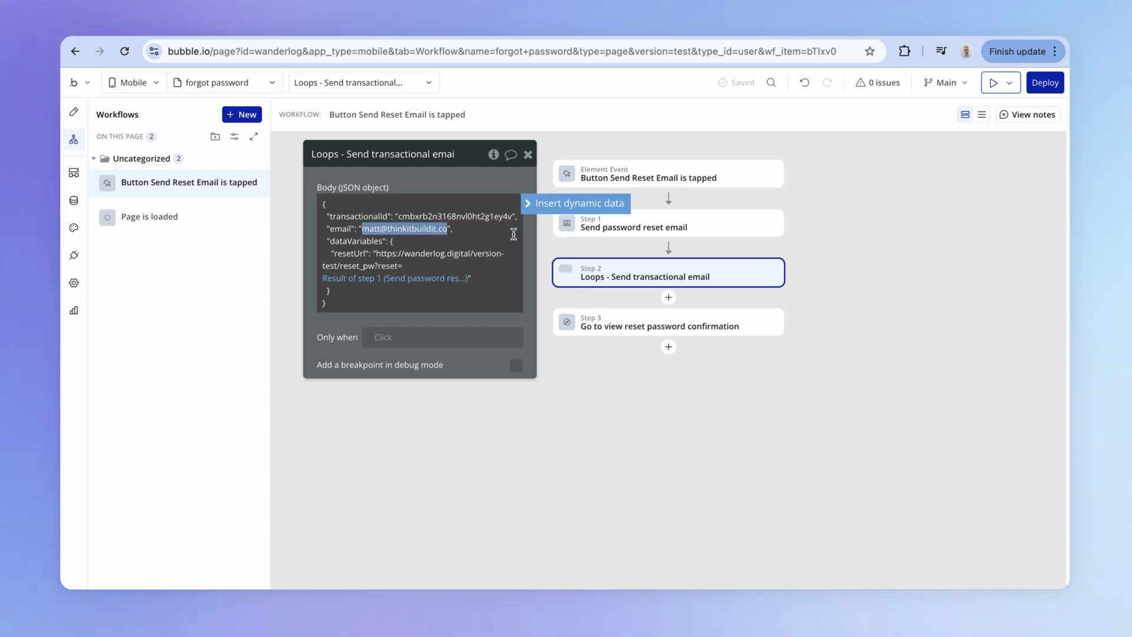
click(564, 205)
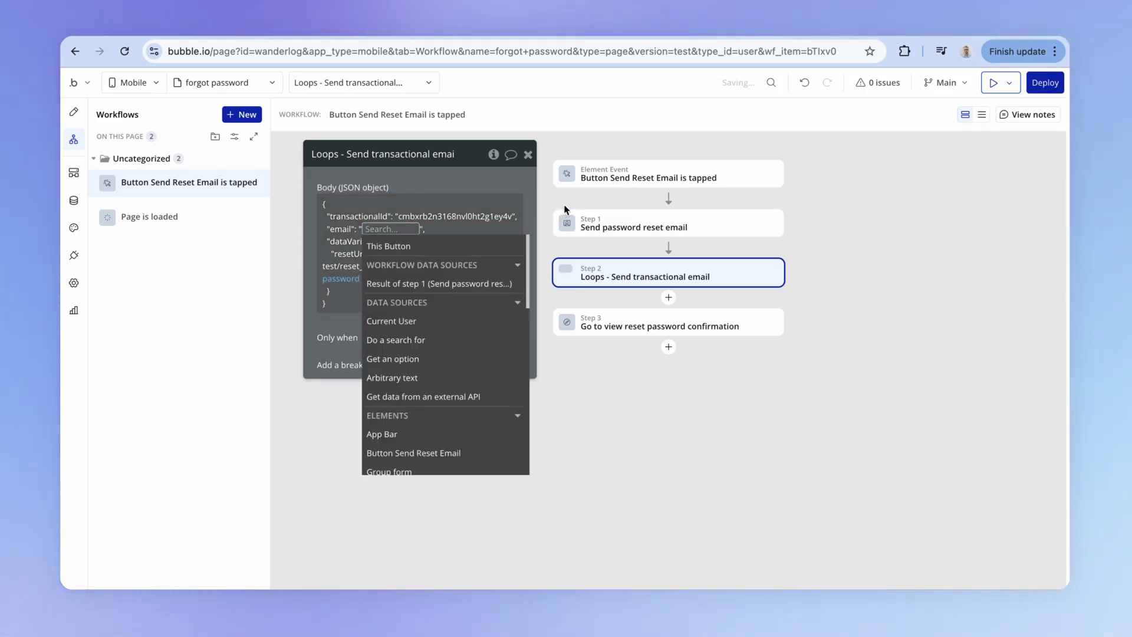
text(inp)
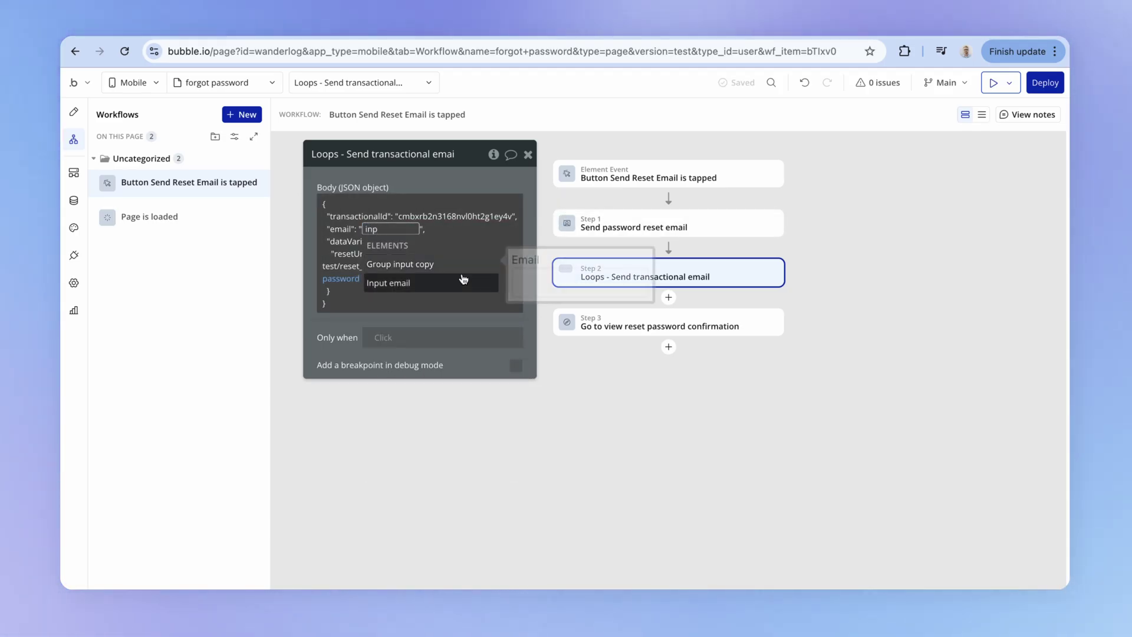
click(462, 282)
click(462, 271)
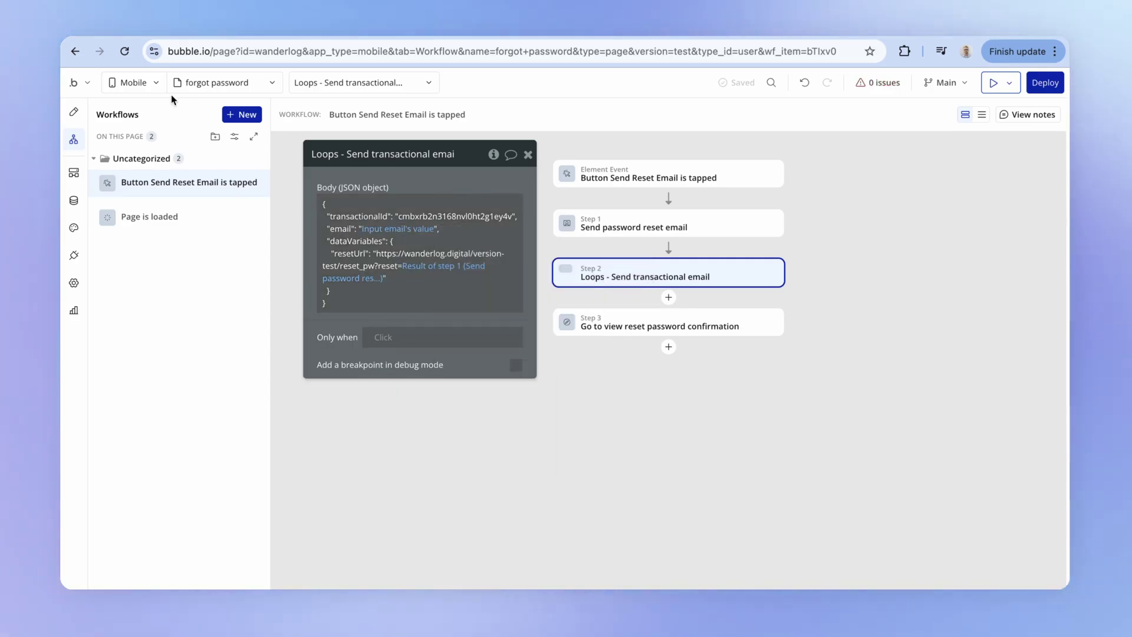
click(74, 112)
click(613, 182)
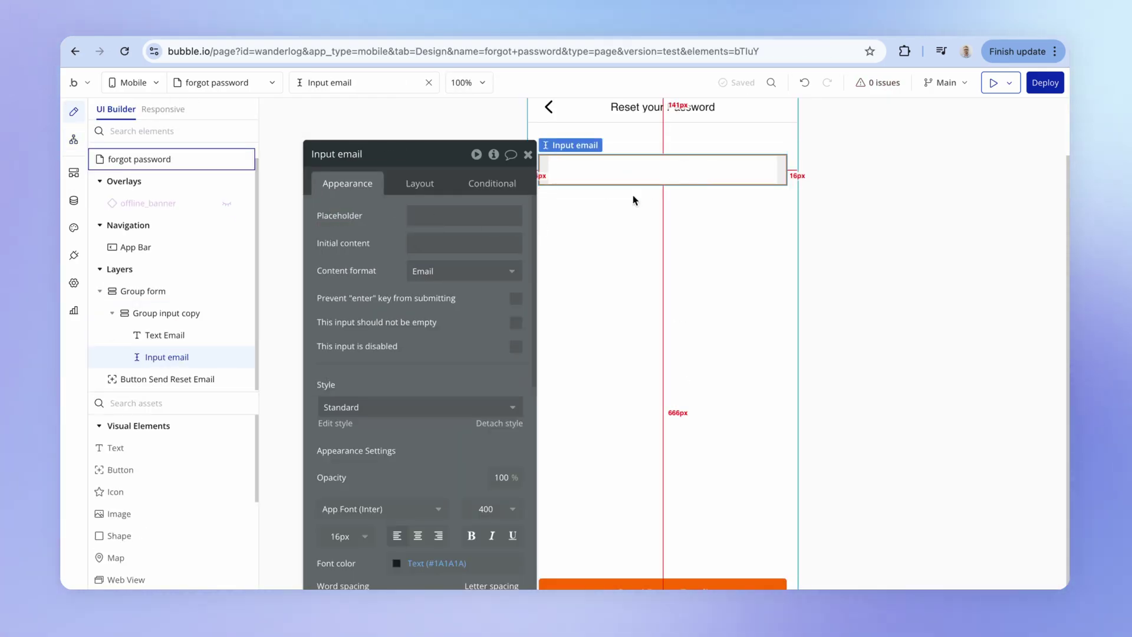
click(74, 140)
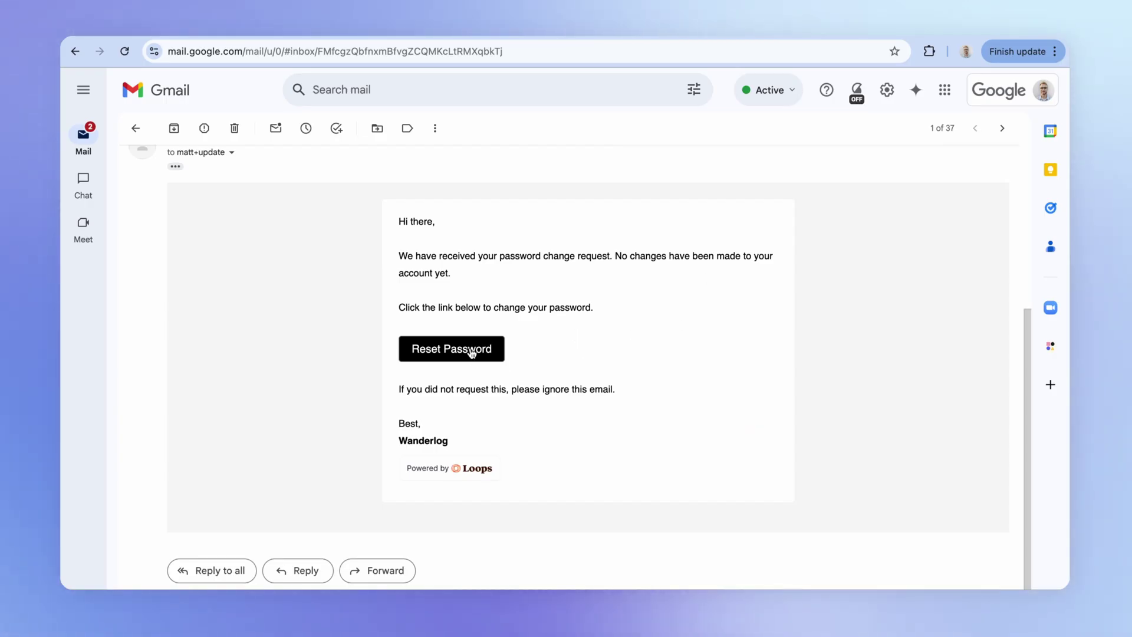
- Follow the emailed Reset Password link and confirm a new password in both fields
click(473, 350)
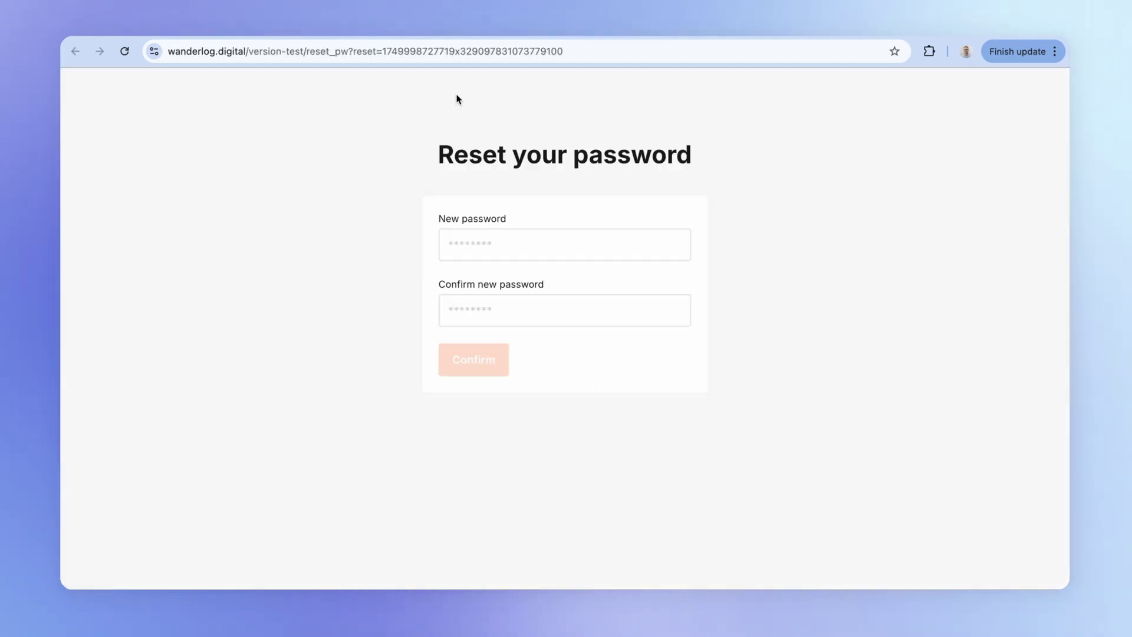
click(405, 50)
double_click(407, 51)
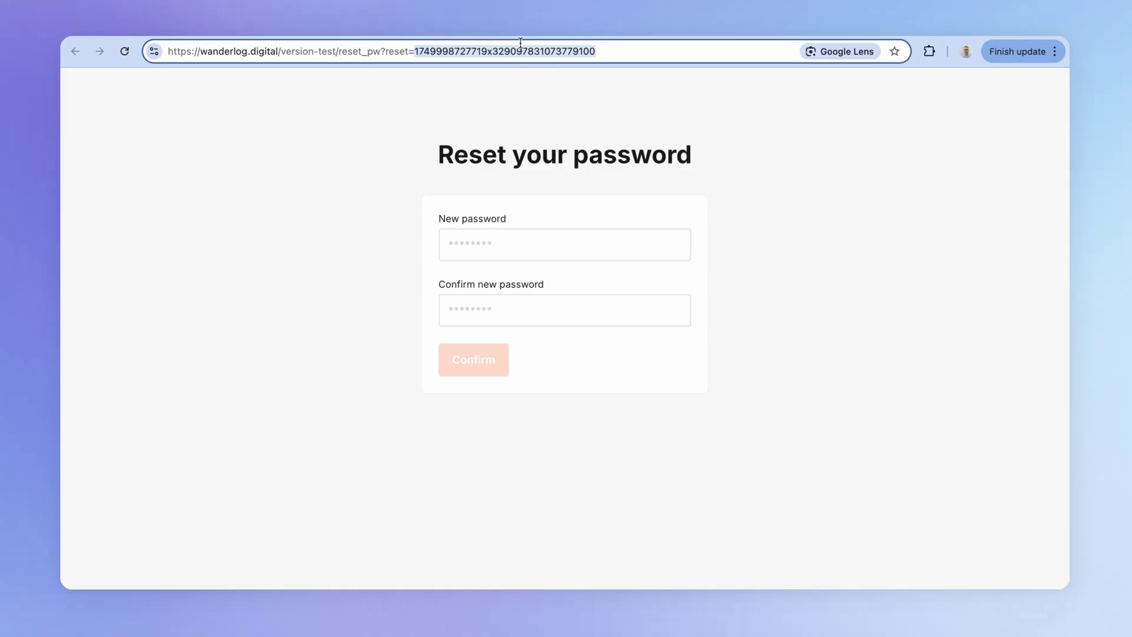
click(541, 233)
text(*********)
key(Tab)
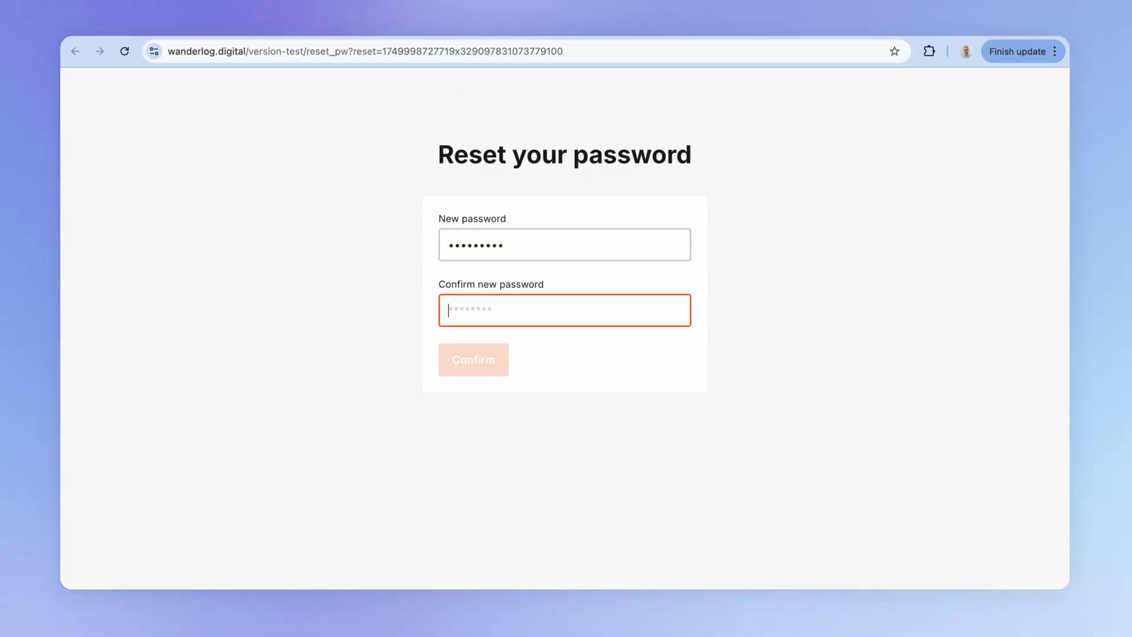
text(**)
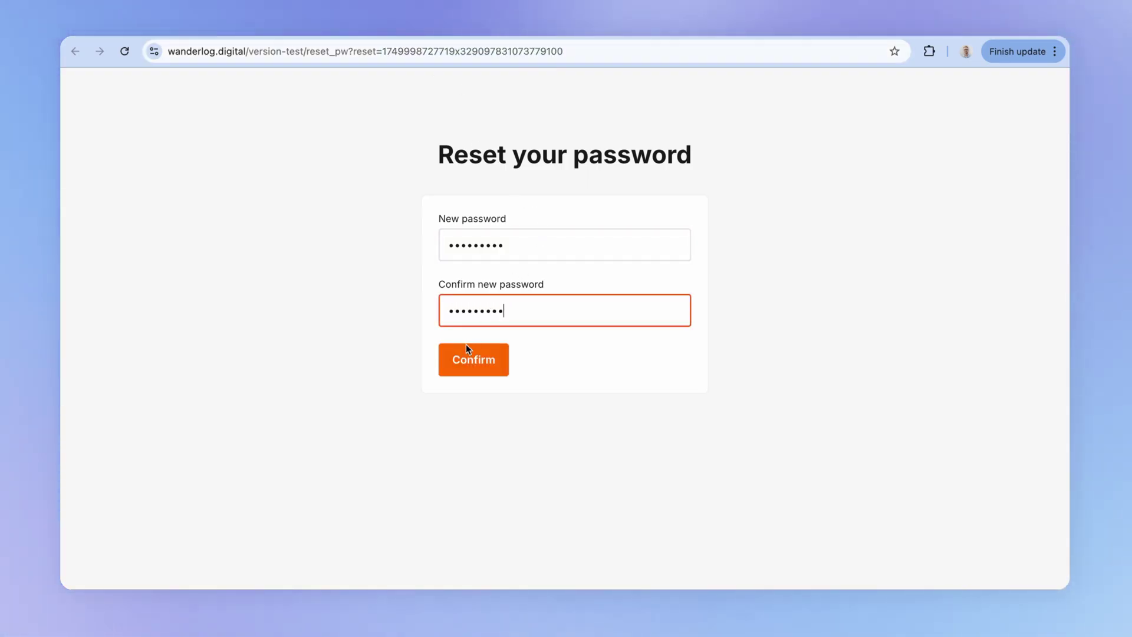
click(471, 363)
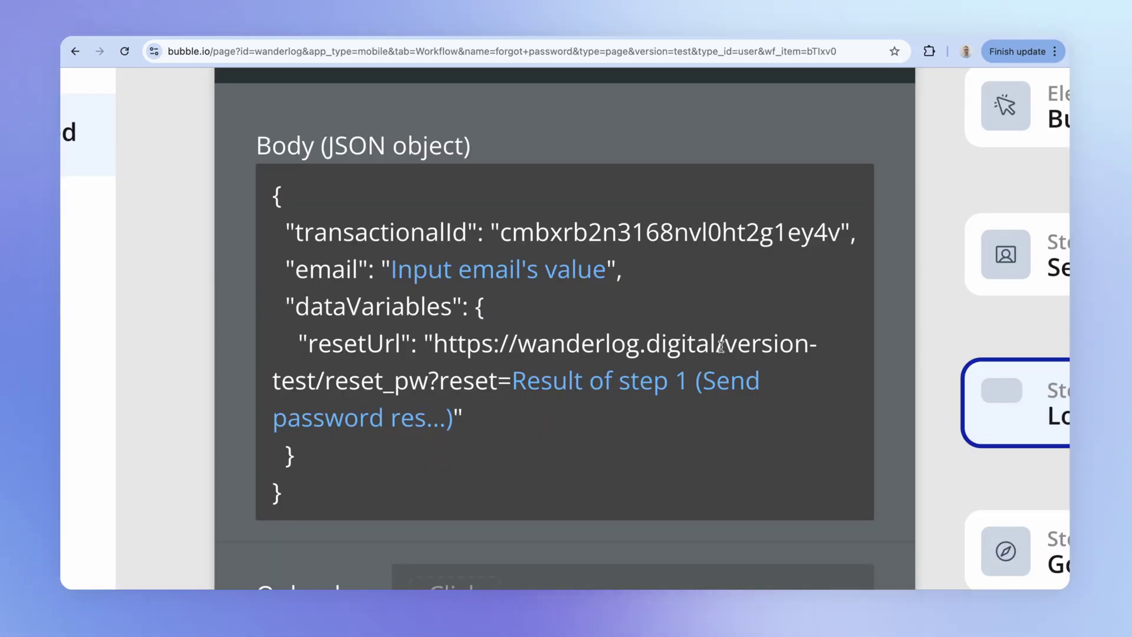
- Try replacing 'test' after 'version-' with the App version dynamic value, then remove it
click(720, 345)
drag(723, 382, 316, 407)
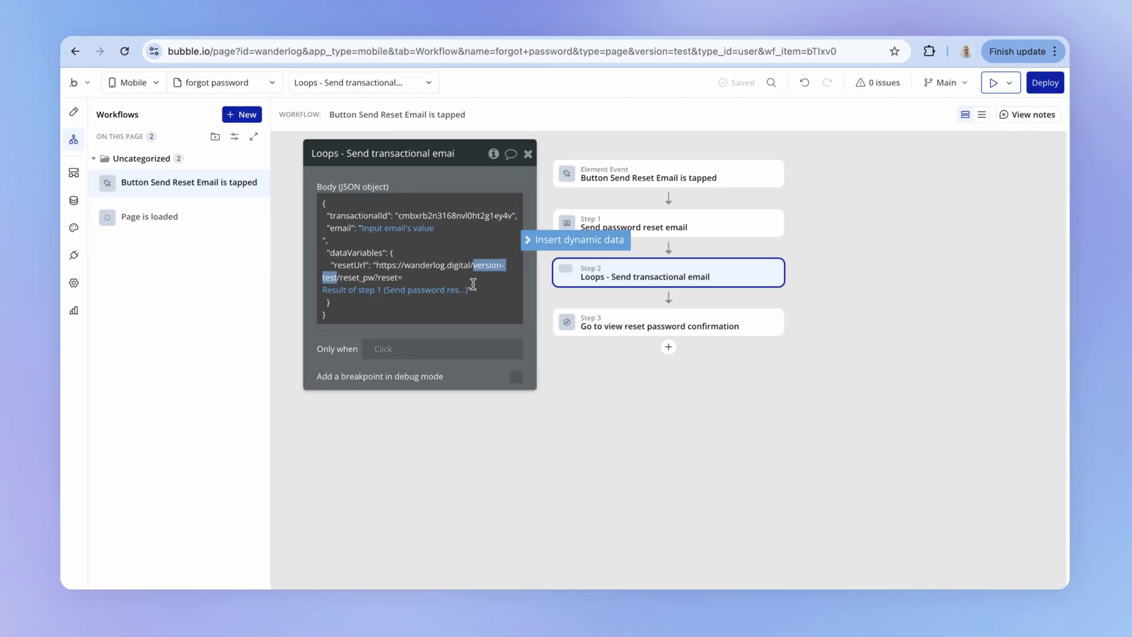
click(430, 331)
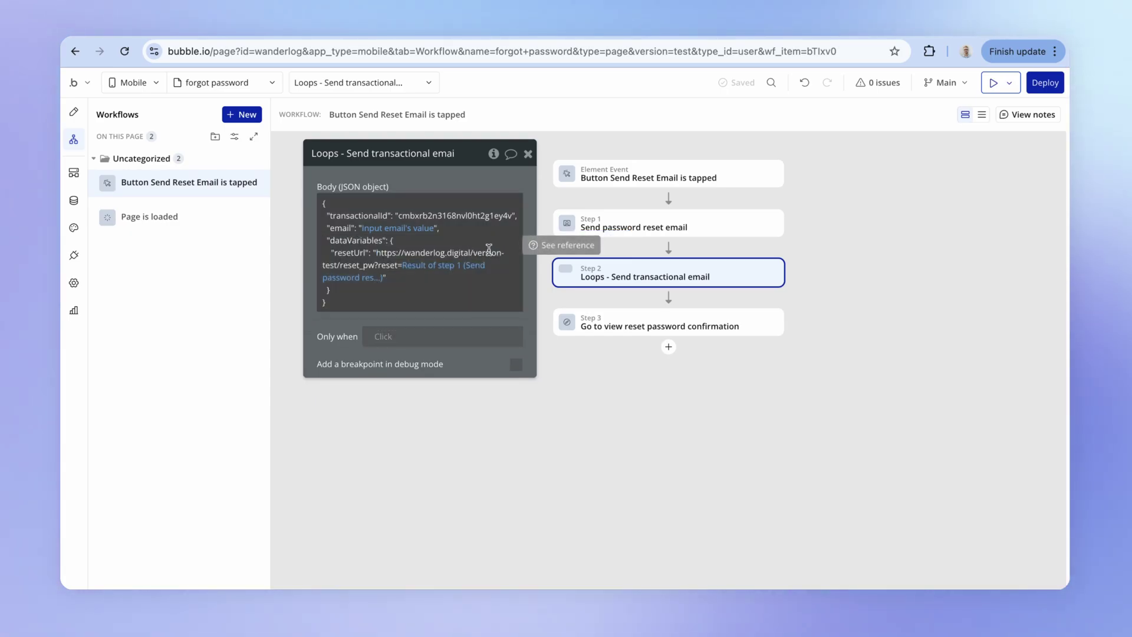
drag(402, 277, 329, 265)
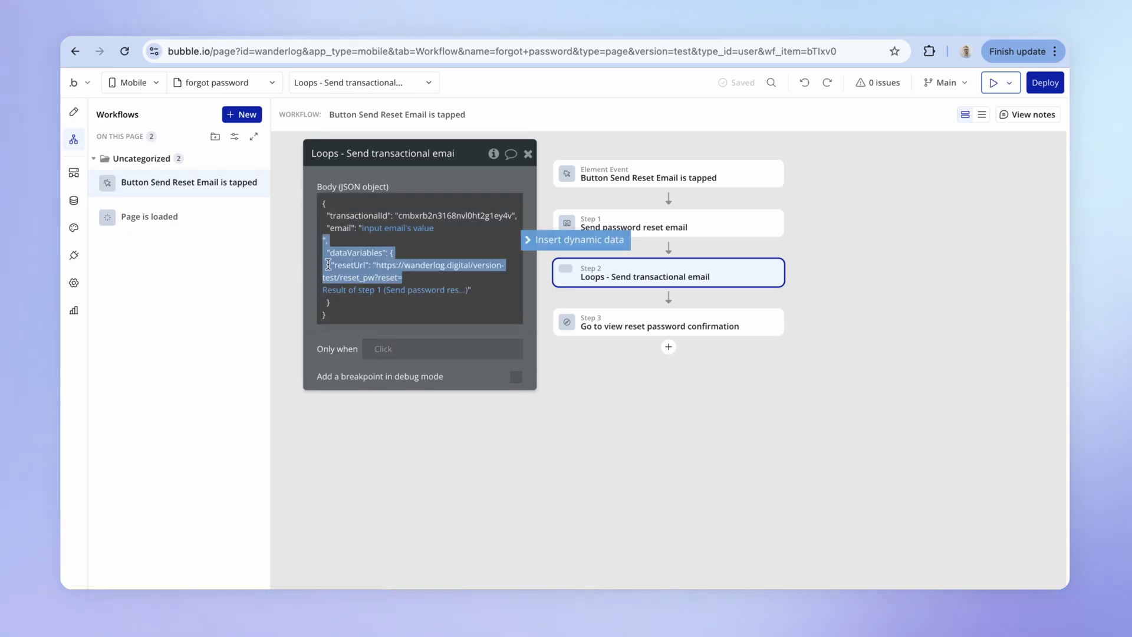
double_click(328, 278)
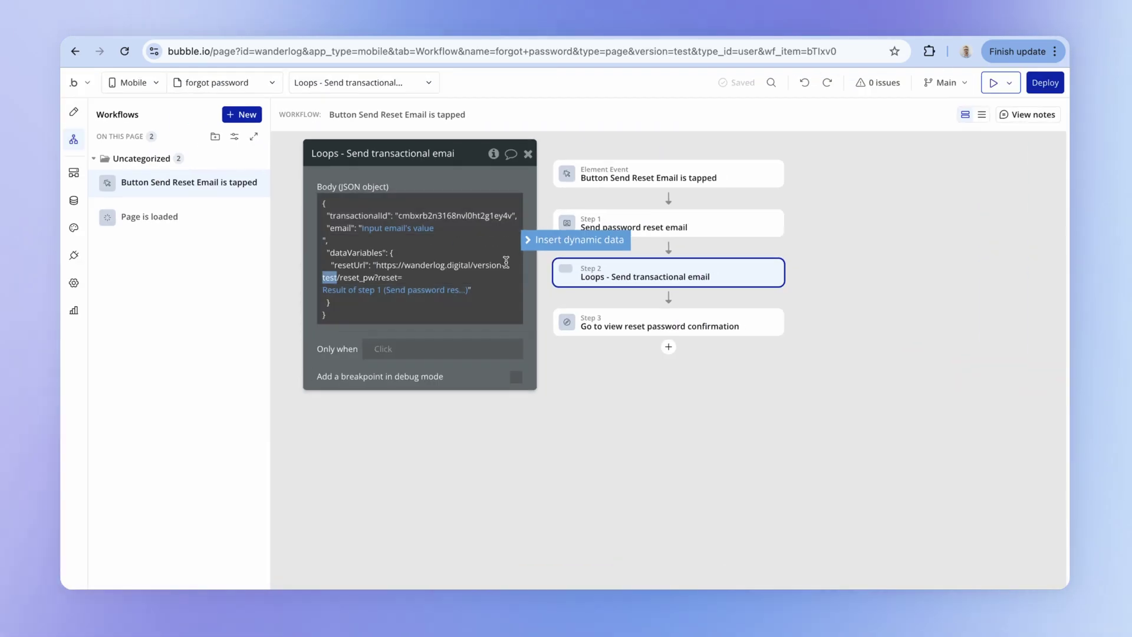
click(944, 296)
text(vers)
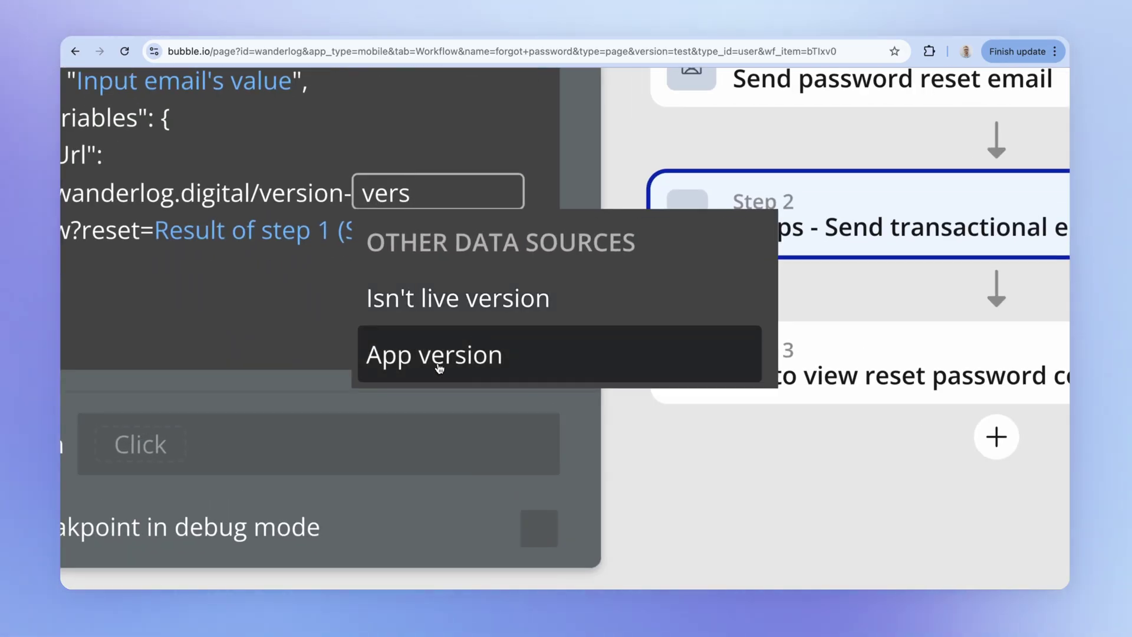
click(489, 365)
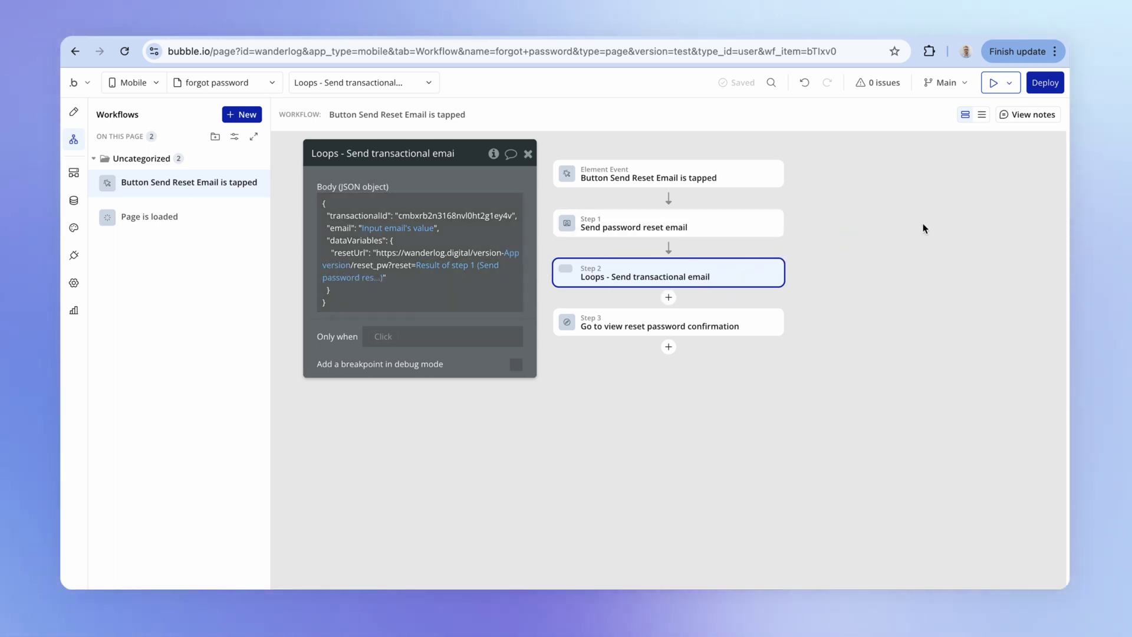
click(512, 262)
key(BackSpace)
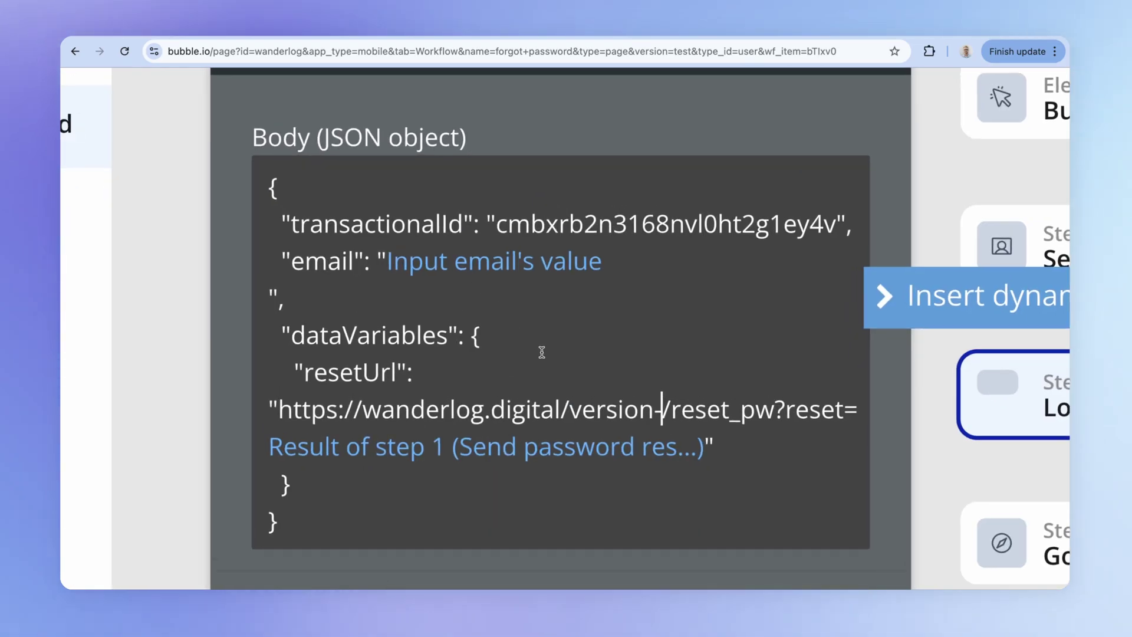
- Type 'live' after 'version-' so the resetUrl path reads version-live
text(test)
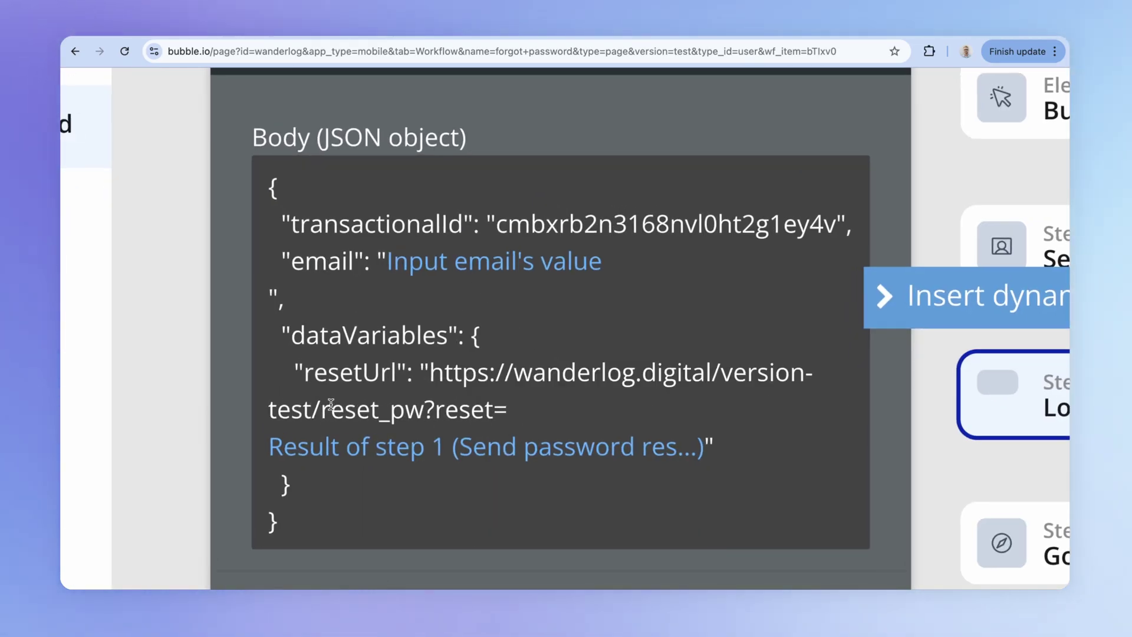
key(BackSpace)
key(BackSpace)
key(BackSpace)
key(BackSpace)
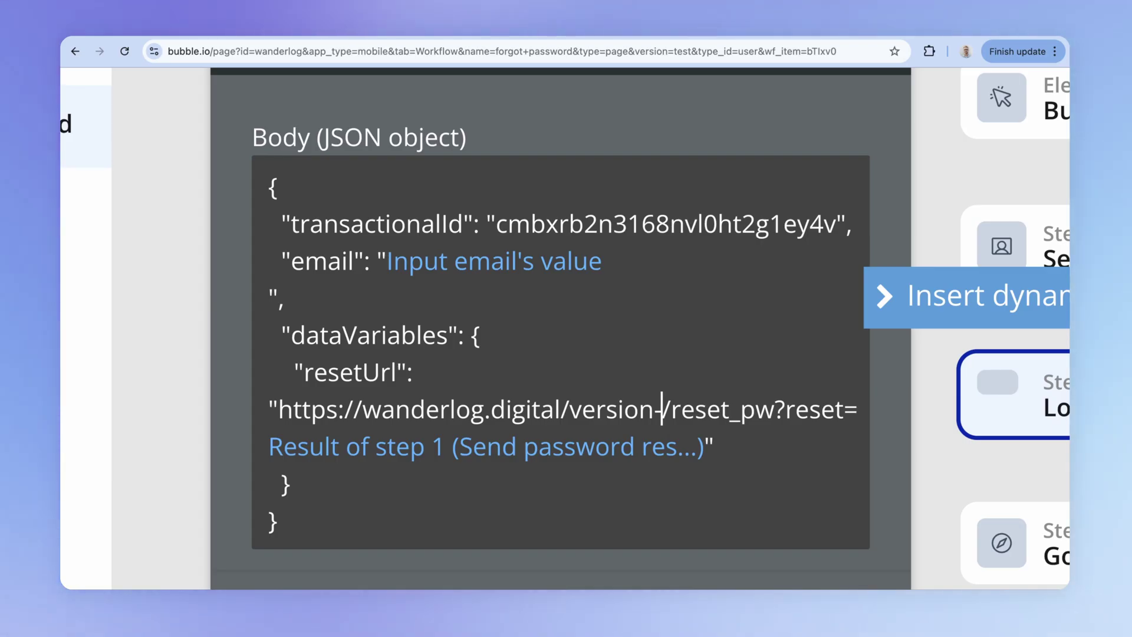
text(live)
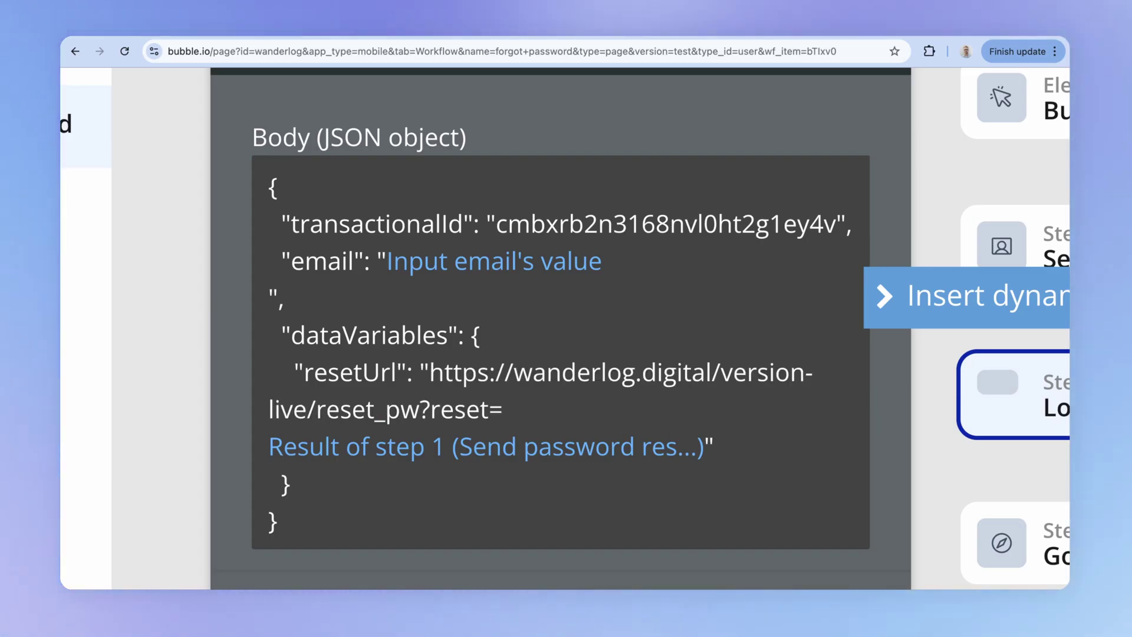
drag(419, 410, 430, 372)
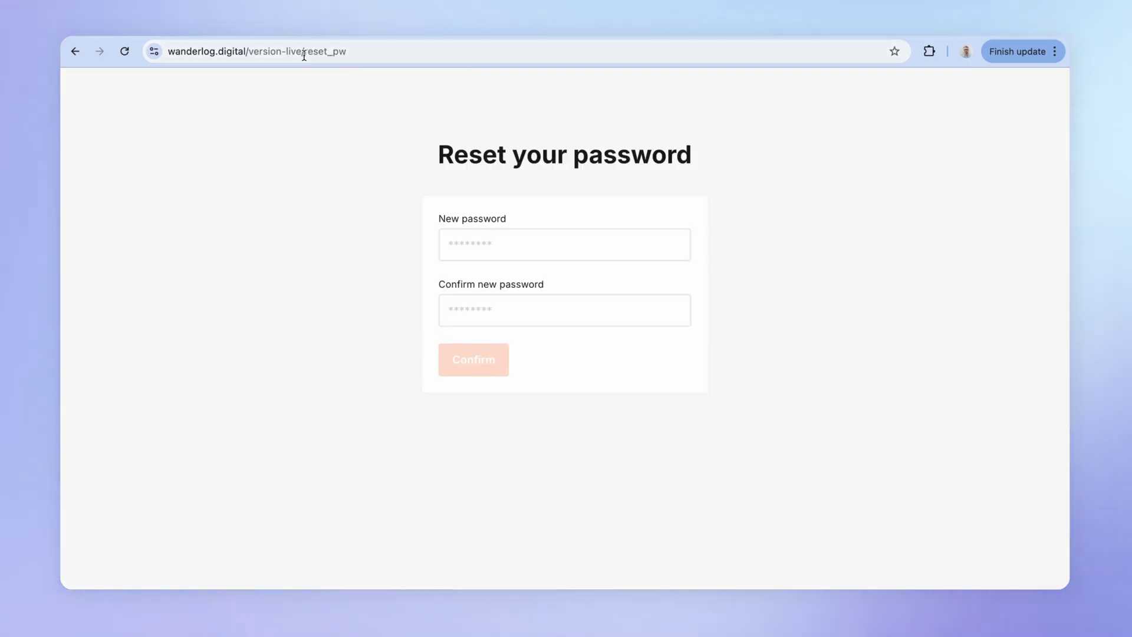
- Delete 'version-live/' from the reset page address and load the plain /reset_pw page
drag(303, 52, 248, 53)
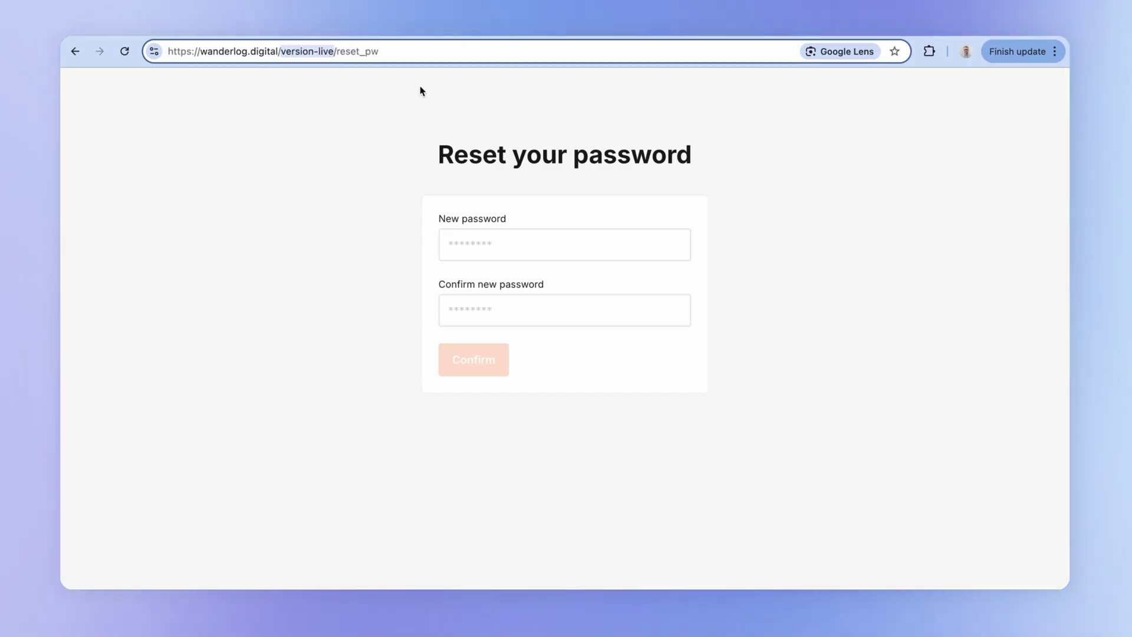
key(BackSpace)
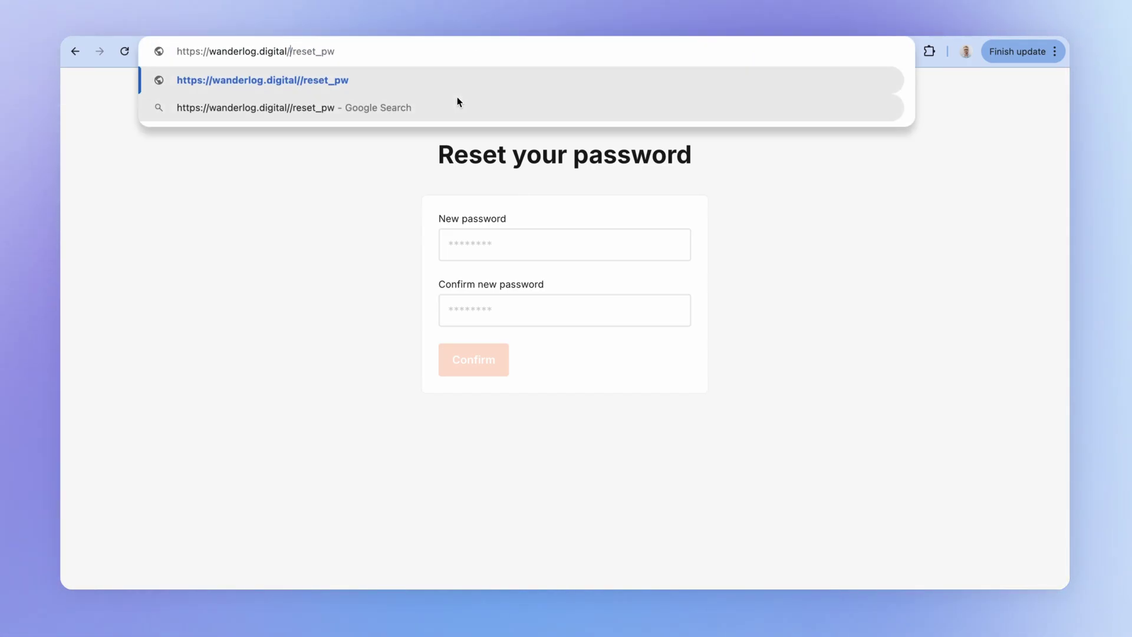
key(BackSpace)
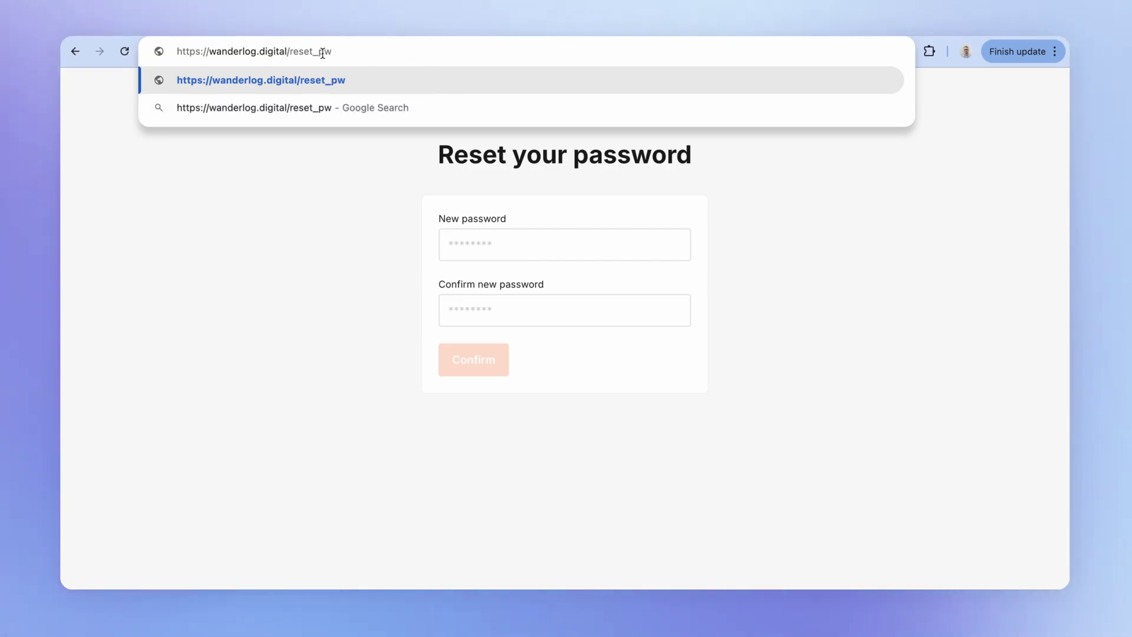
key(Return)
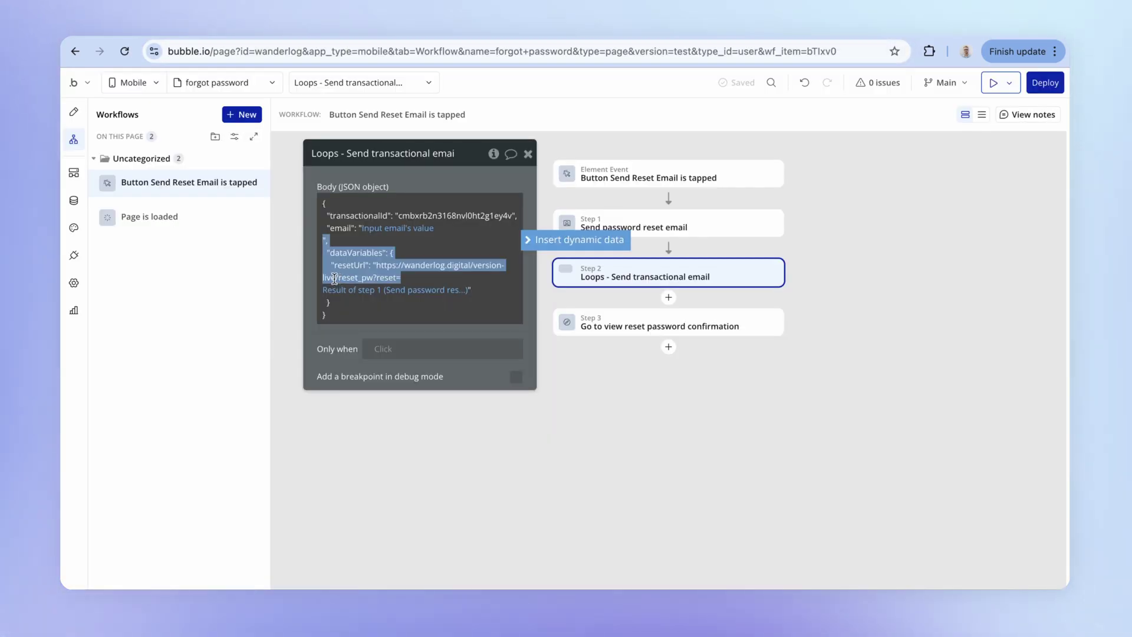
- Replace 'live' after 'version-' in resetUrl with the dynamic App version value
click(333, 277)
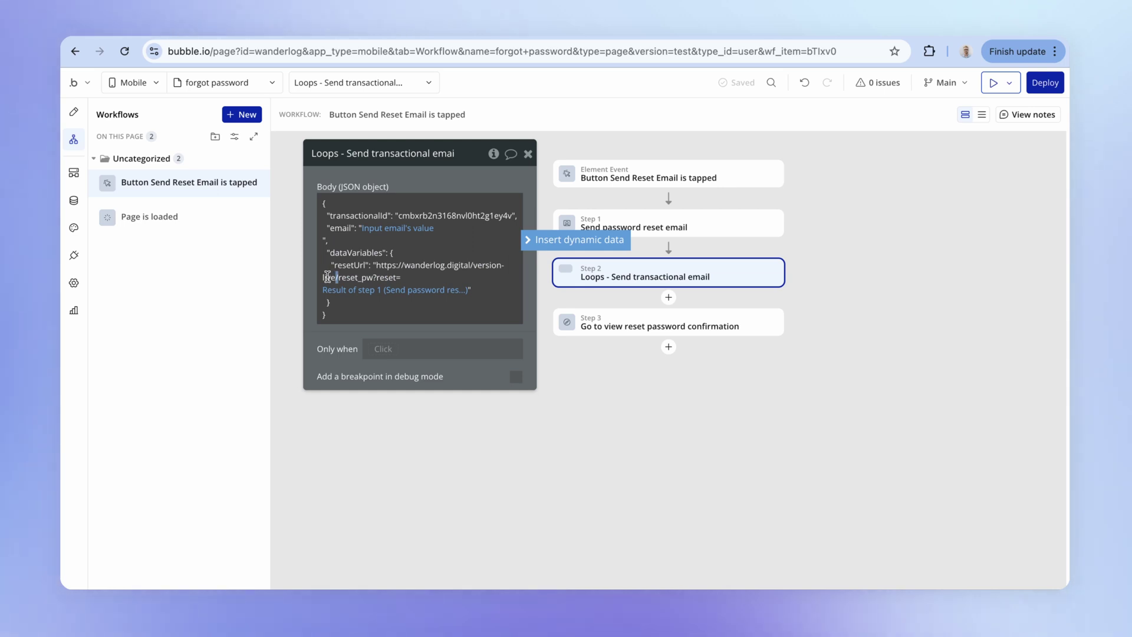
click(534, 241)
text(app)
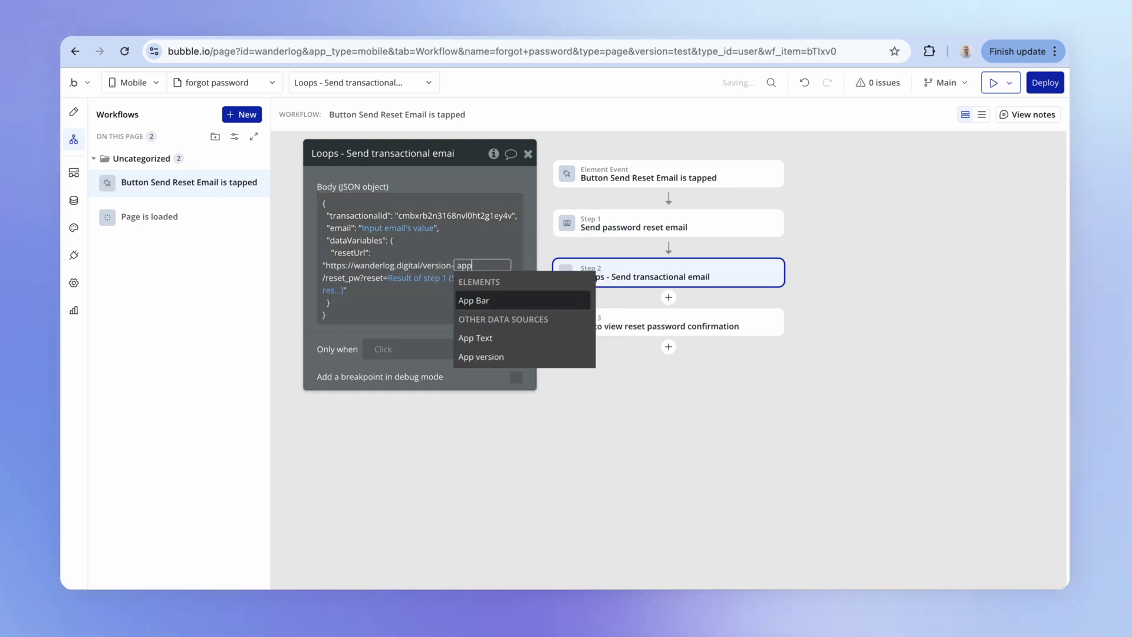
click(513, 358)
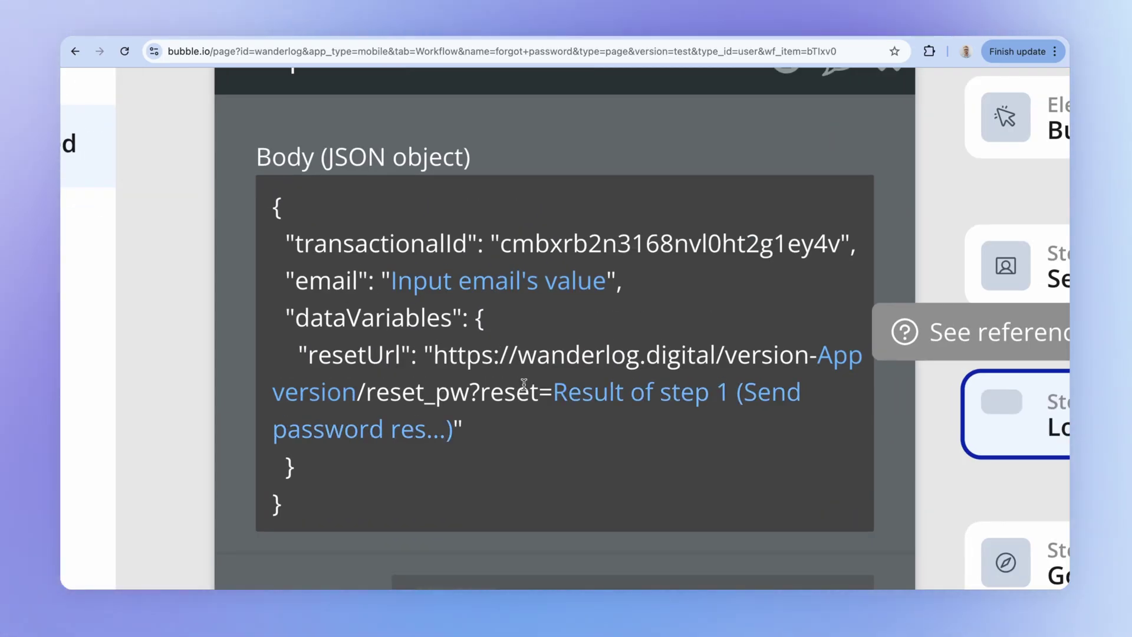
double_click(415, 393)
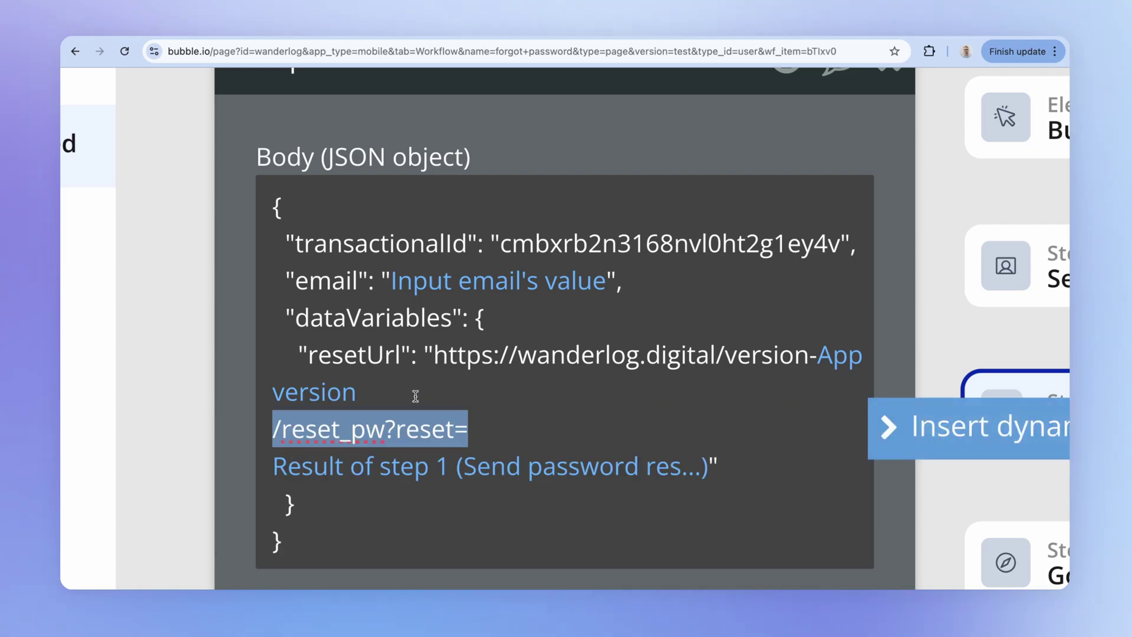
click(358, 437)
drag(385, 428, 281, 429)
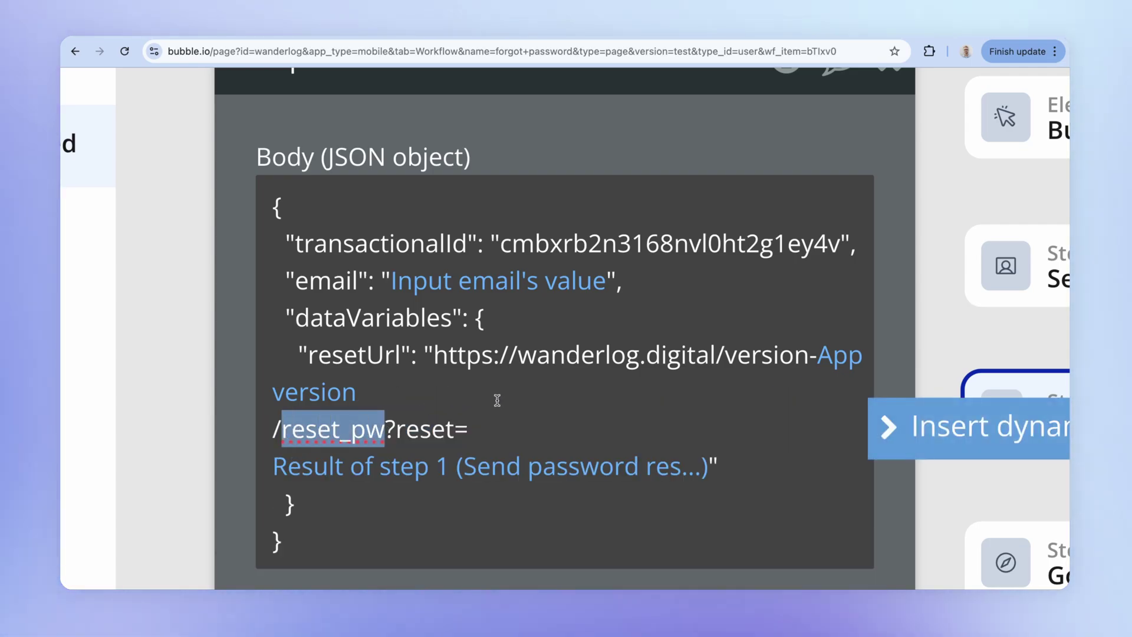